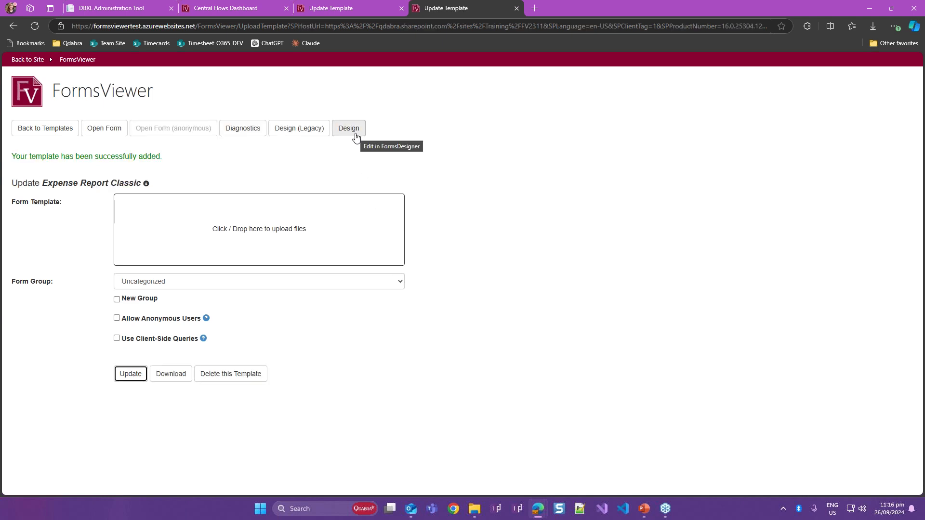
- Open the Expense Report Classic template in FormsDesigner and review its form layout from the header to the Submit button
{"action": "left_click", "coordinate": [354, 132]}
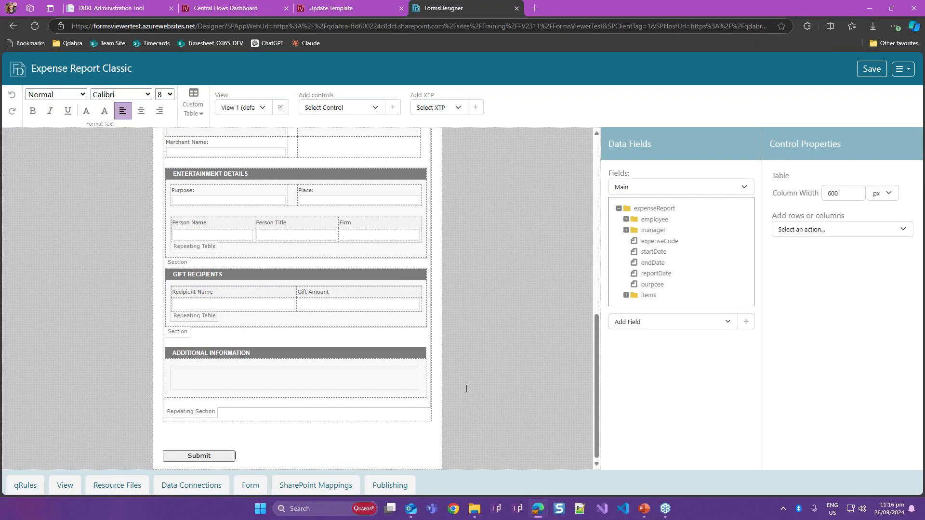
{"action": "scroll", "coordinate": [466, 388], "scroll_direction": "up", "scroll_amount": 6}
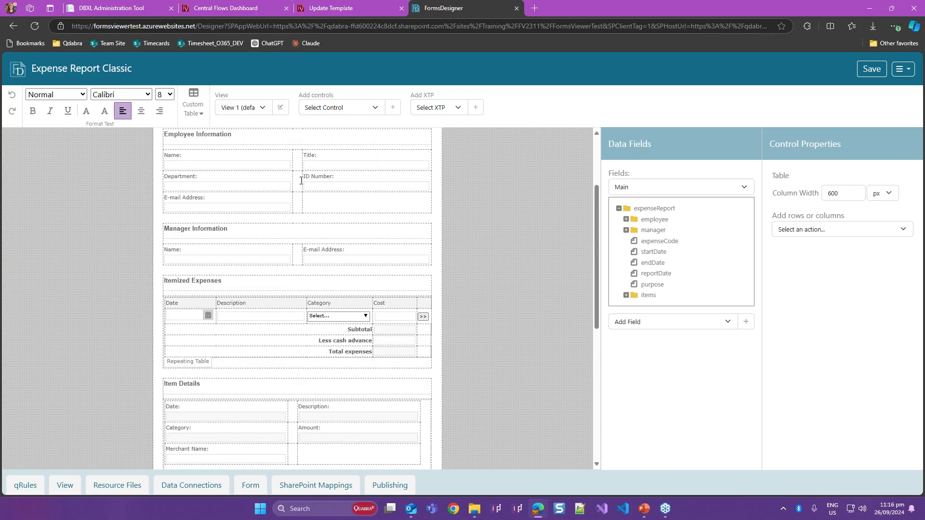
{"action": "scroll", "coordinate": [301, 181], "scroll_direction": "up", "scroll_amount": 3}
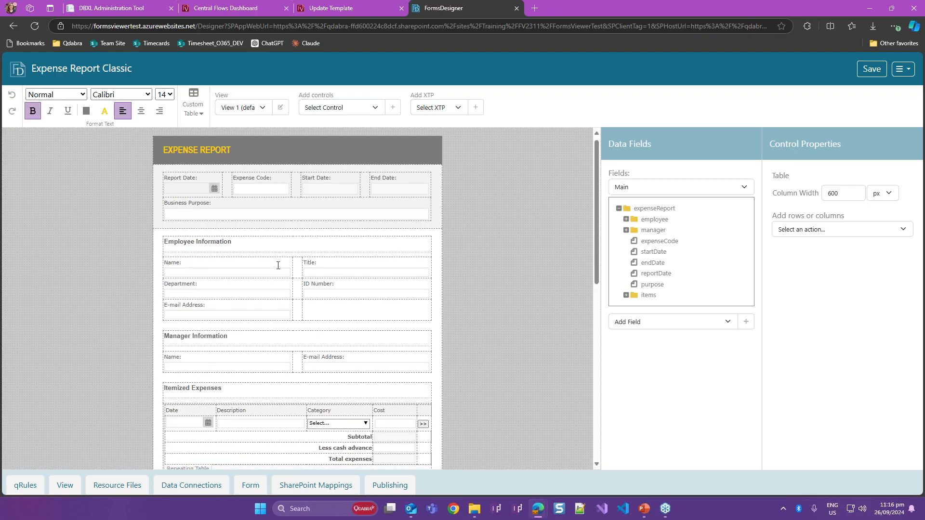
{"action": "scroll", "coordinate": [278, 266], "scroll_direction": "down", "scroll_amount": 10}
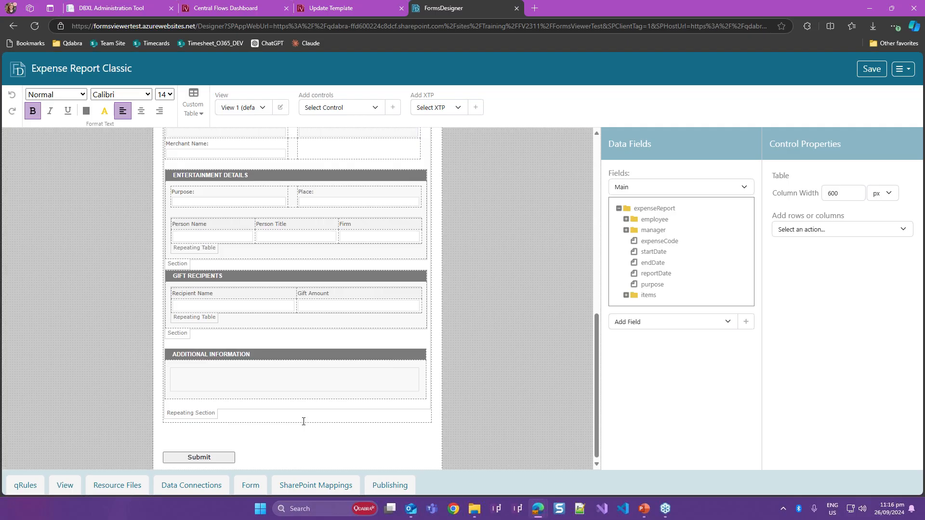
{"action": "scroll", "coordinate": [303, 421], "scroll_direction": "up", "scroll_amount": 10}
- Check which data sources the expense report form contains besides Main
{"action": "left_click", "coordinate": [643, 189]}
{"action": "left_click", "coordinate": [643, 189]}
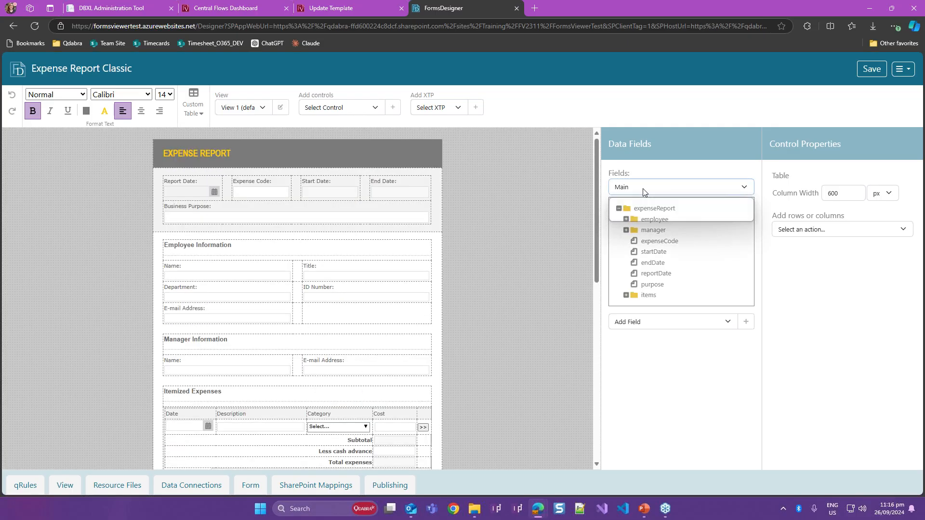
{"action": "left_click", "coordinate": [643, 189]}
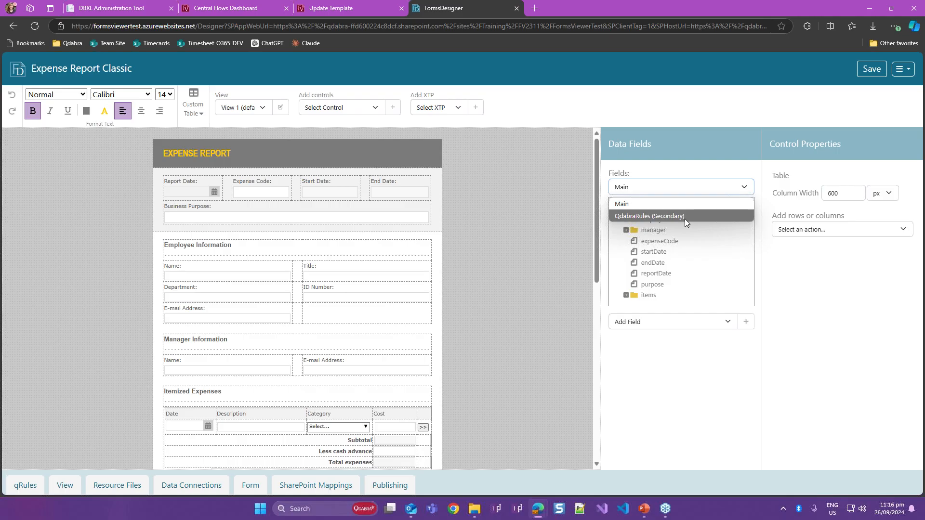
{"action": "left_click", "coordinate": [446, 181]}
{"action": "scroll", "coordinate": [456, 144], "scroll_direction": "down", "scroll_amount": 10}
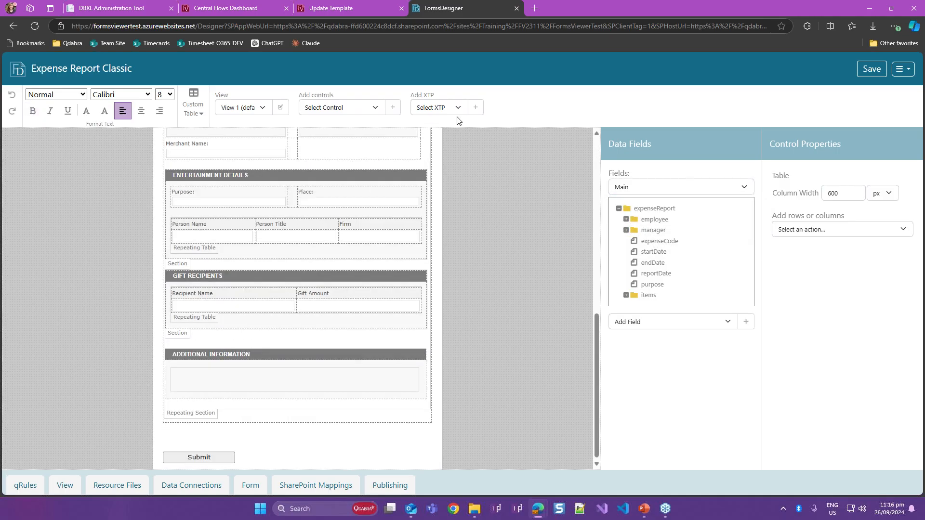
{"action": "scroll", "coordinate": [470, 150], "scroll_direction": "up", "scroll_amount": 10}
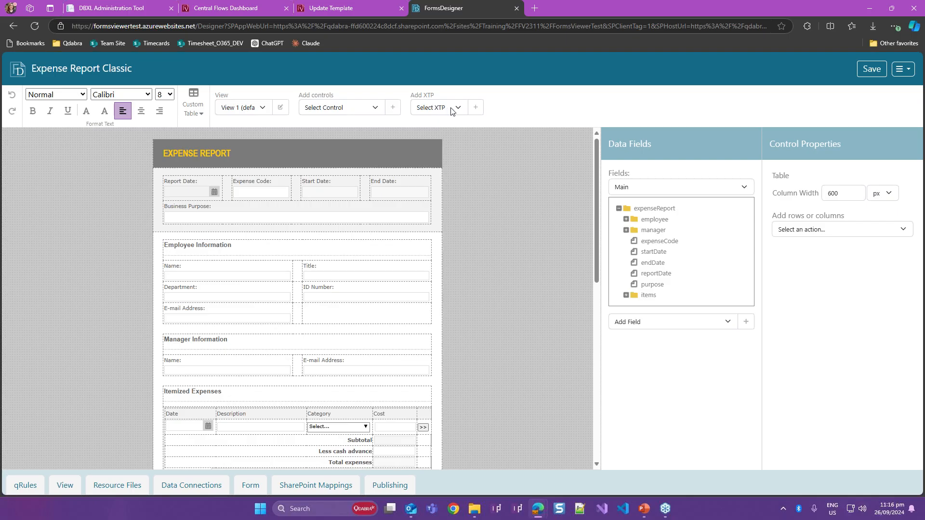
- Apply the Central Flows XTP to the expense report form
{"action": "left_click", "coordinate": [451, 110]}
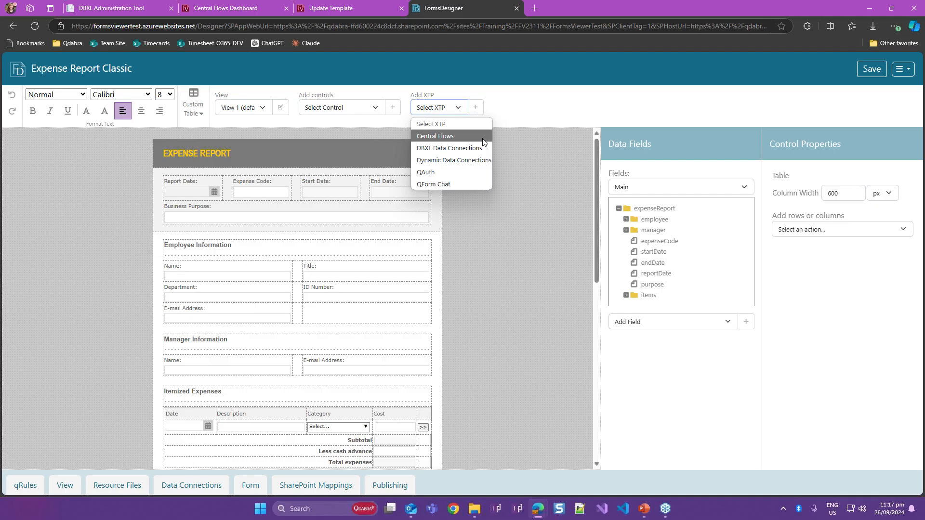
{"action": "left_click", "coordinate": [472, 318]}
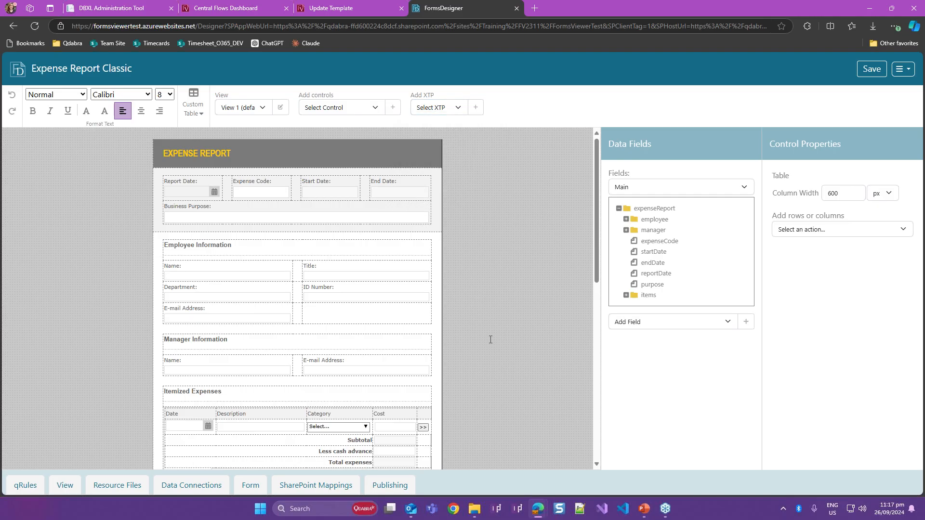
{"action": "scroll", "coordinate": [491, 340], "scroll_direction": "down", "scroll_amount": 1}
{"action": "scroll", "coordinate": [491, 340], "scroll_direction": "down", "scroll_amount": 9}
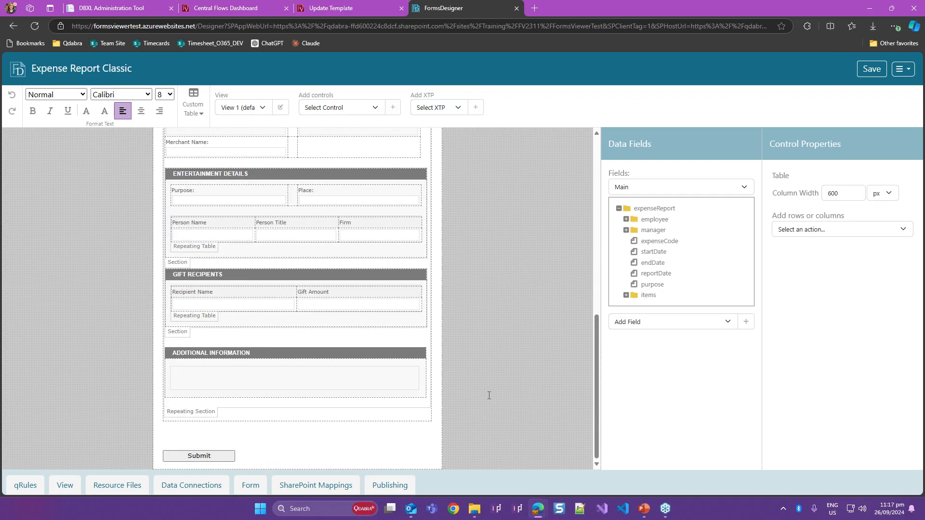
{"action": "left_click", "coordinate": [455, 108]}
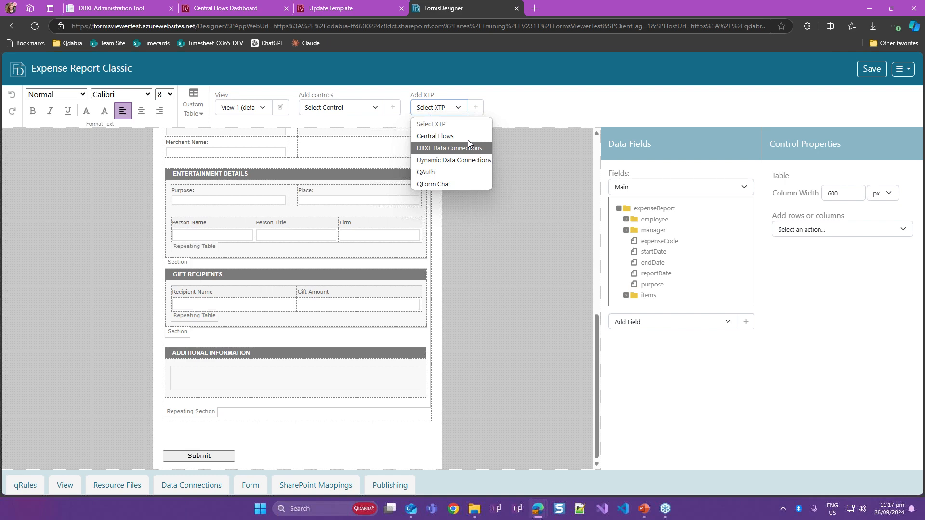
{"action": "left_click", "coordinate": [448, 136]}
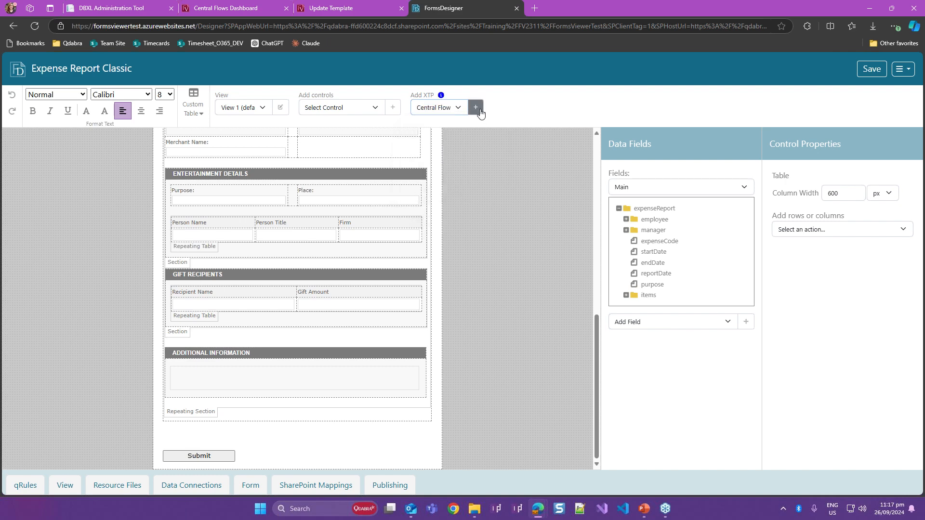
{"action": "left_click", "coordinate": [476, 108]}
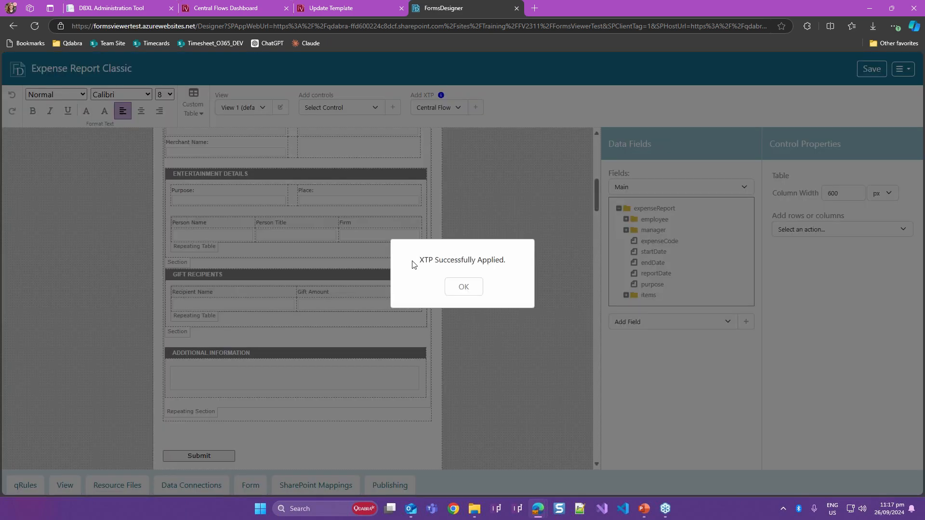
{"action": "left_click_drag", "start_coordinate": [449, 261], "coordinate": [476, 263]}
{"action": "left_click", "coordinate": [463, 292]}
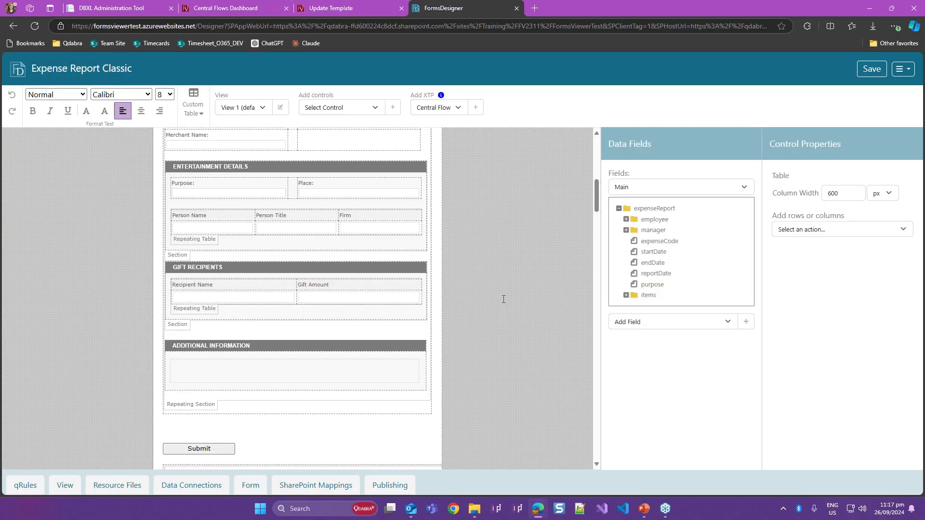
- Set the column width of the form's main layout table to 900 px
{"action": "scroll", "coordinate": [503, 299], "scroll_direction": "down", "scroll_amount": 5}
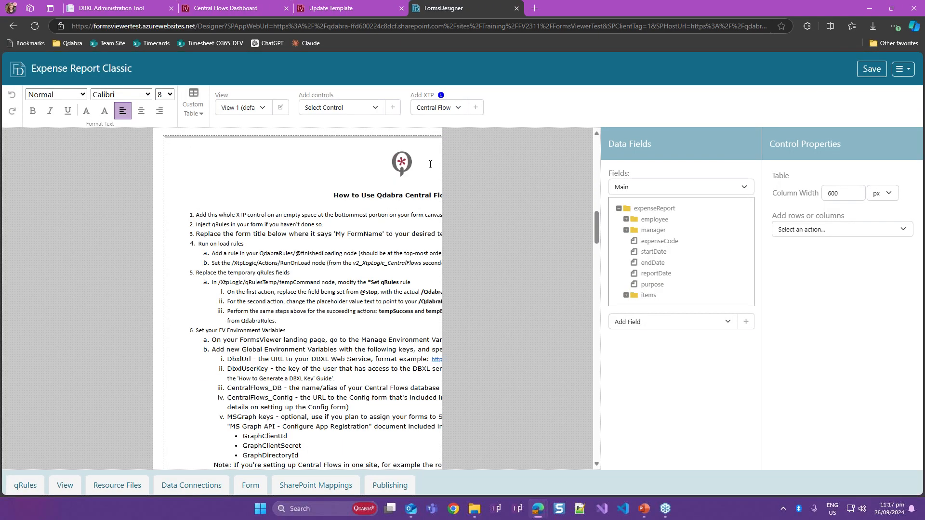
{"action": "left_click", "coordinate": [847, 191]}
{"action": "left_click_drag", "start_coordinate": [847, 192], "coordinate": [825, 190]}
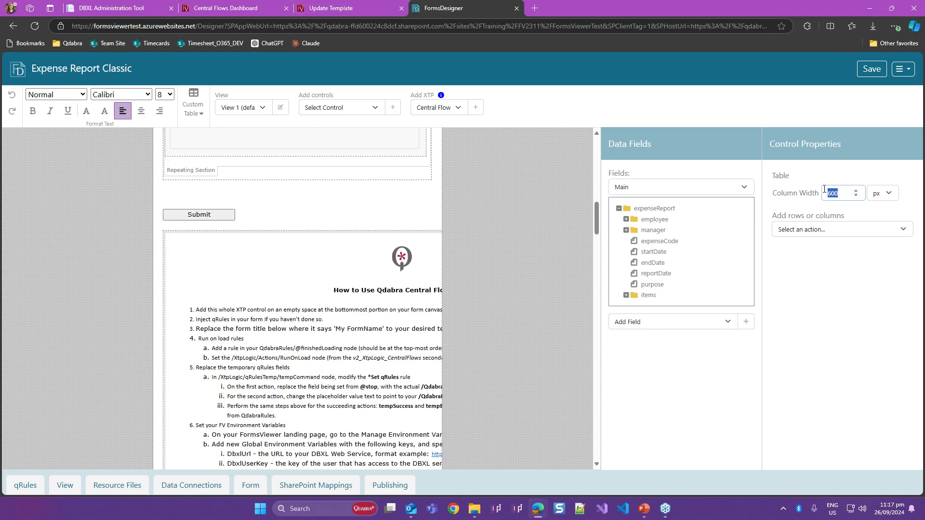
{"action": "type", "text": "900"}
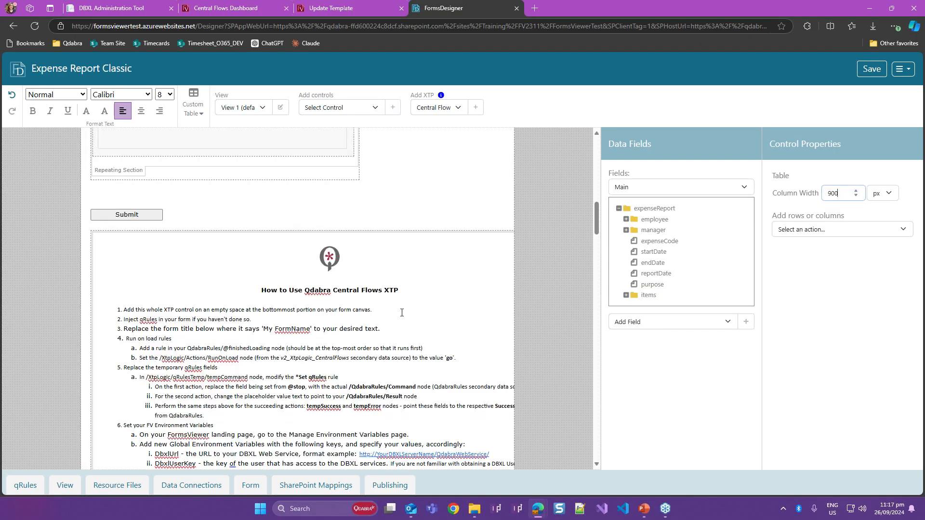
{"action": "left_click", "coordinate": [401, 312]}
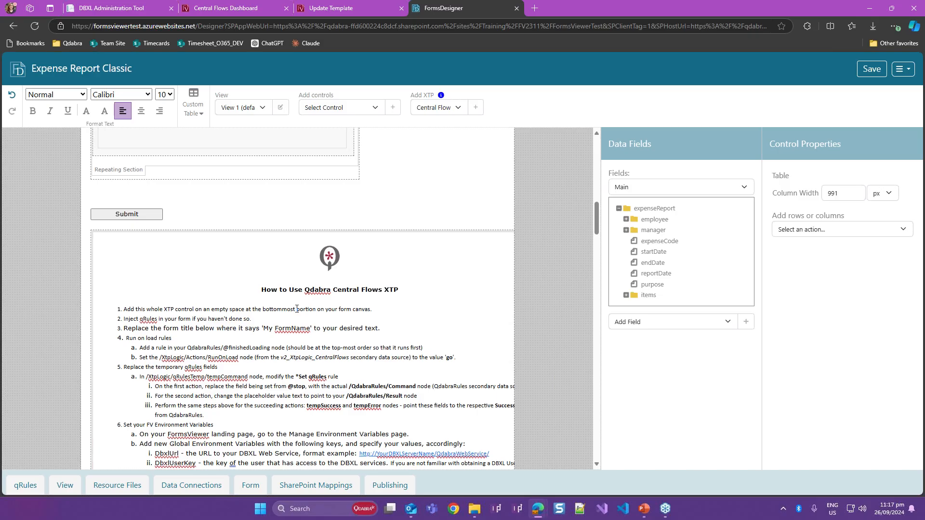
- Examine the inserted Central Flows content, from the setup instructions and status section through the Authy section to the history table and Debug area
{"action": "scroll", "coordinate": [297, 308], "scroll_direction": "down", "scroll_amount": 12}
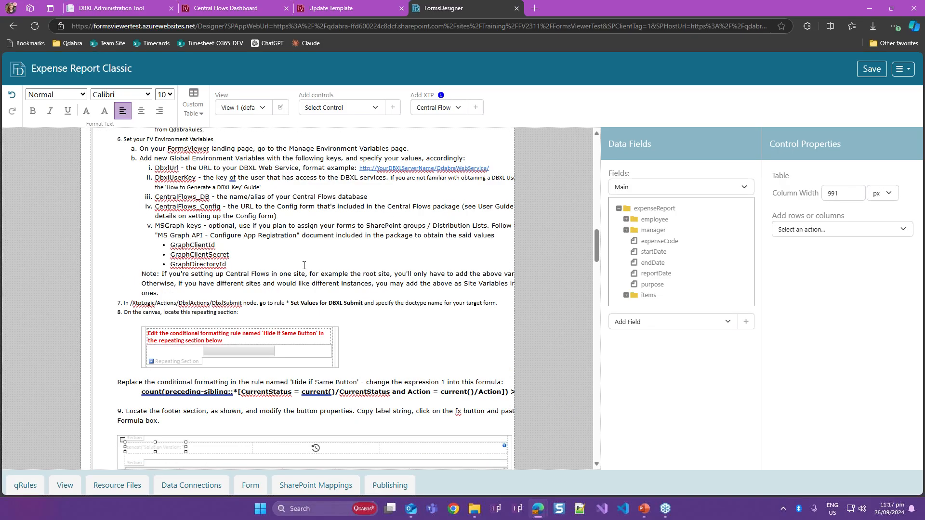
{"action": "scroll", "coordinate": [303, 265], "scroll_direction": "down", "scroll_amount": 4}
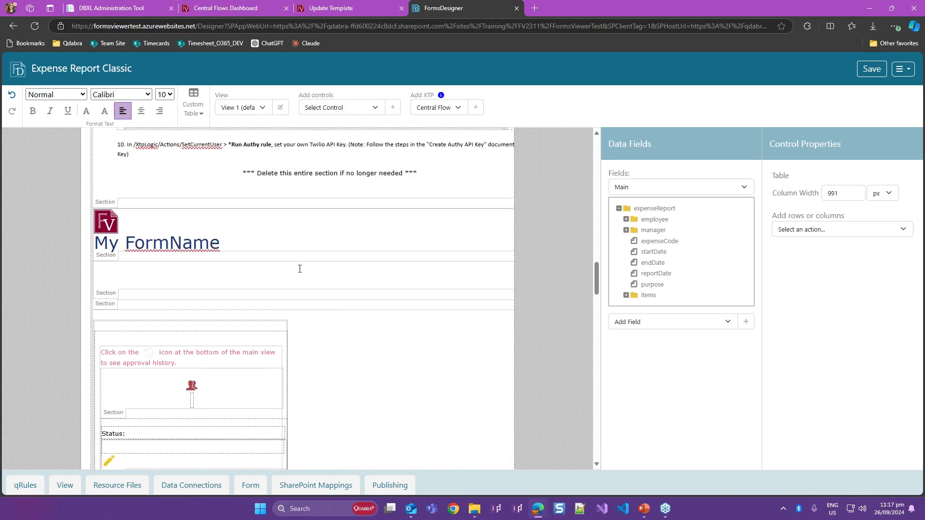
{"action": "scroll", "coordinate": [298, 268], "scroll_direction": "down", "scroll_amount": 5}
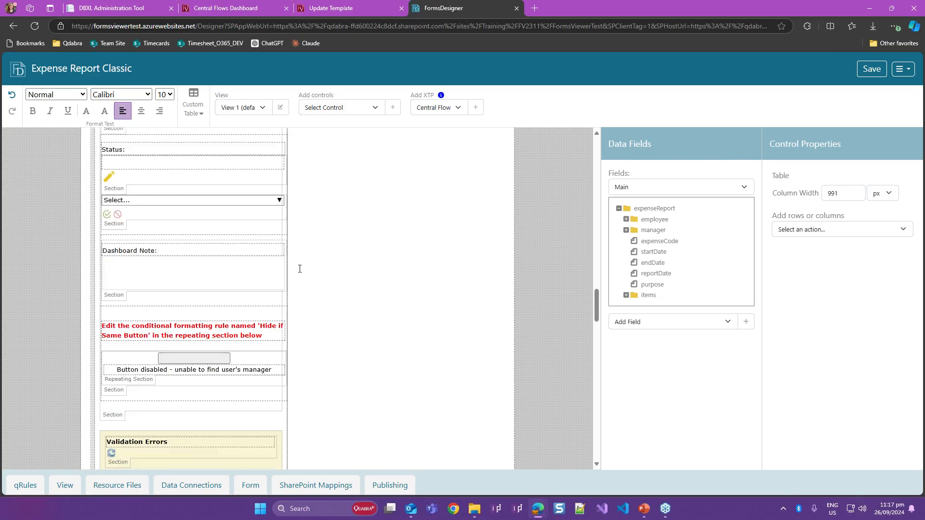
{"action": "scroll", "coordinate": [297, 270], "scroll_direction": "down", "scroll_amount": 6}
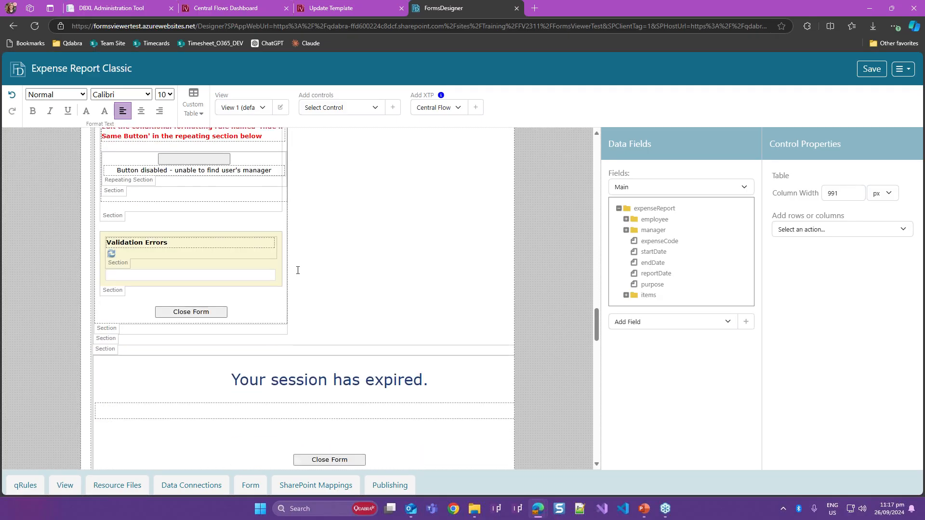
{"action": "scroll", "coordinate": [297, 273], "scroll_direction": "down", "scroll_amount": 6}
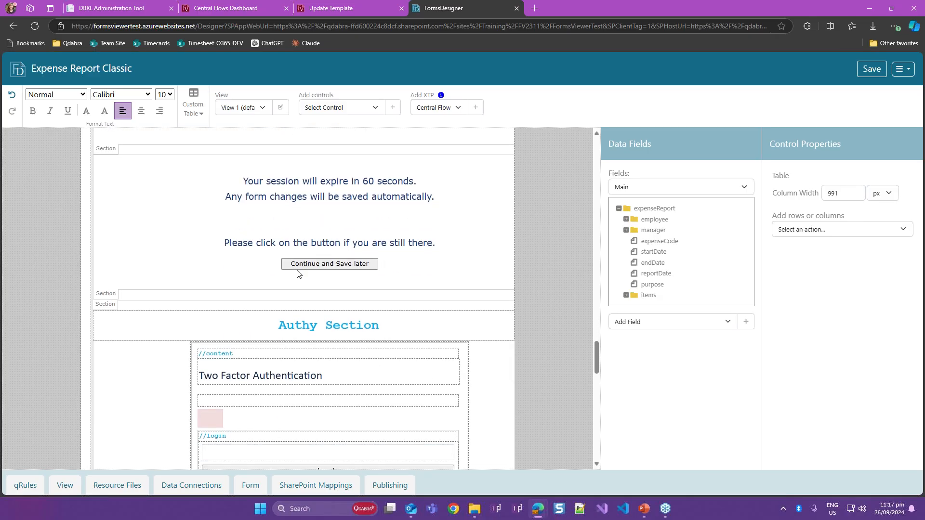
{"action": "scroll", "coordinate": [297, 273], "scroll_direction": "down", "scroll_amount": 8}
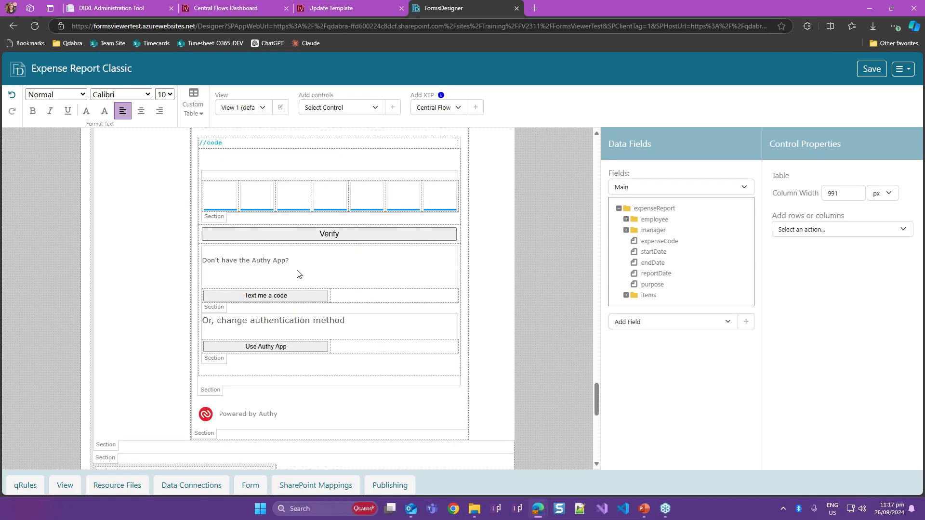
{"action": "scroll", "coordinate": [297, 273], "scroll_direction": "down", "scroll_amount": 4}
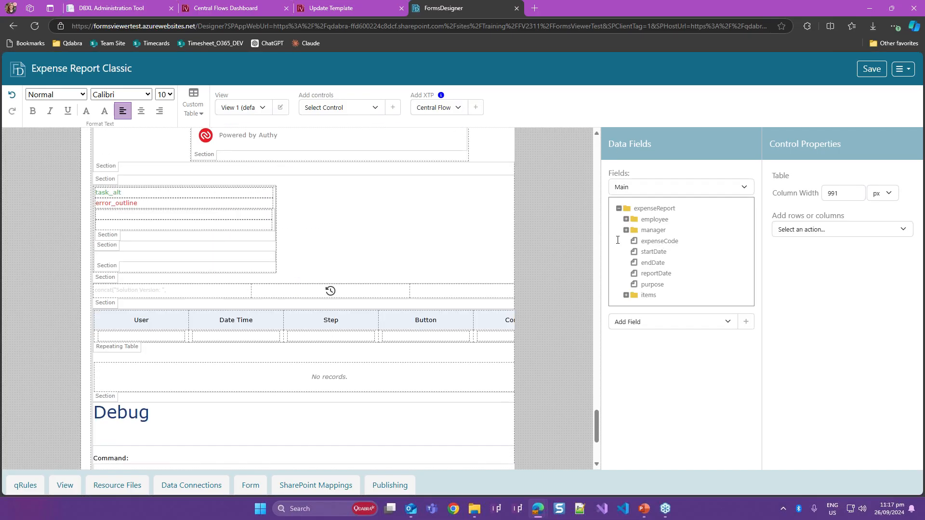
{"action": "scroll", "coordinate": [395, 217], "scroll_direction": "up", "scroll_amount": 7}
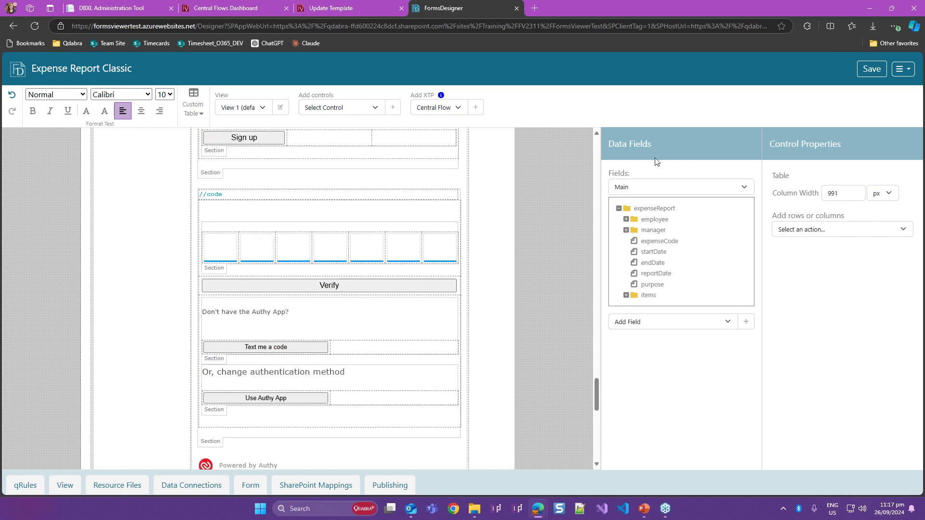
- Review the secondary data sources that Central Flows brought into the form, and switch to the presentation slides
{"action": "left_click", "coordinate": [691, 189]}
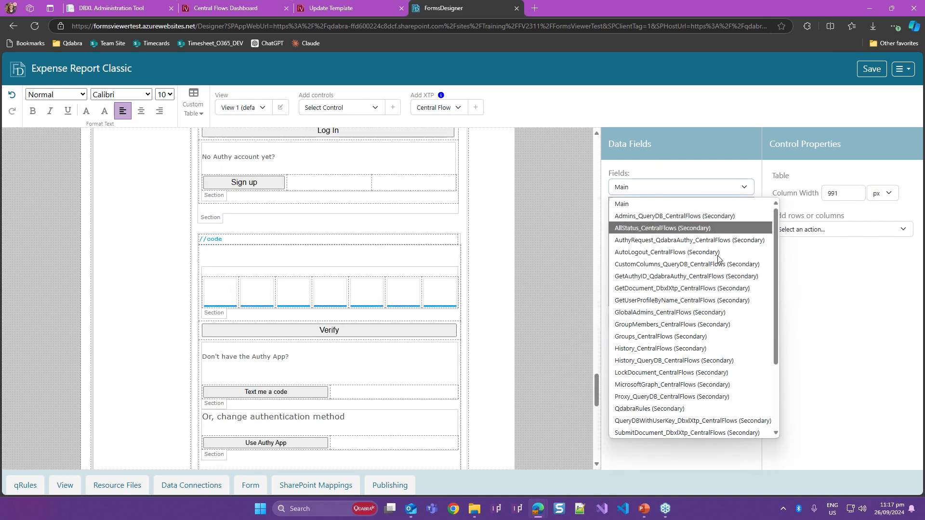
{"action": "scroll", "coordinate": [730, 332], "scroll_direction": "down", "scroll_amount": 3}
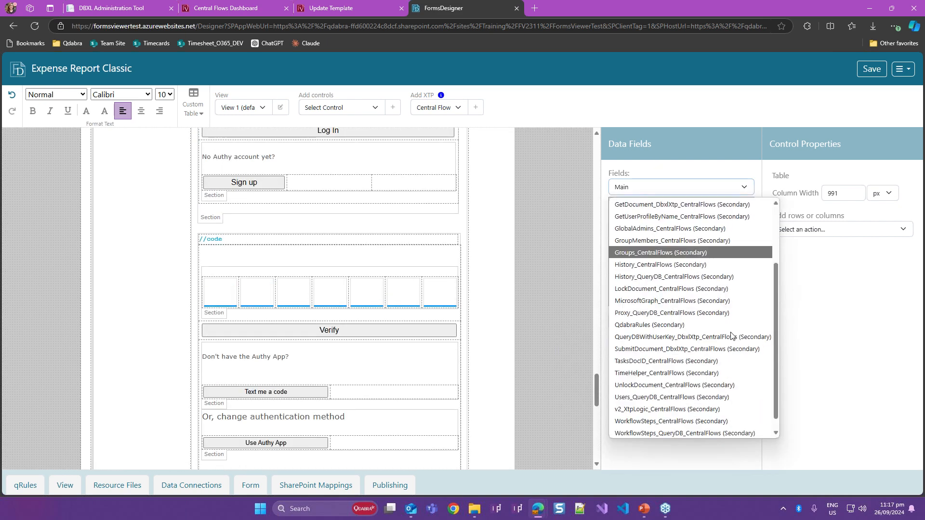
{"action": "scroll", "coordinate": [740, 368], "scroll_direction": "up", "scroll_amount": 3}
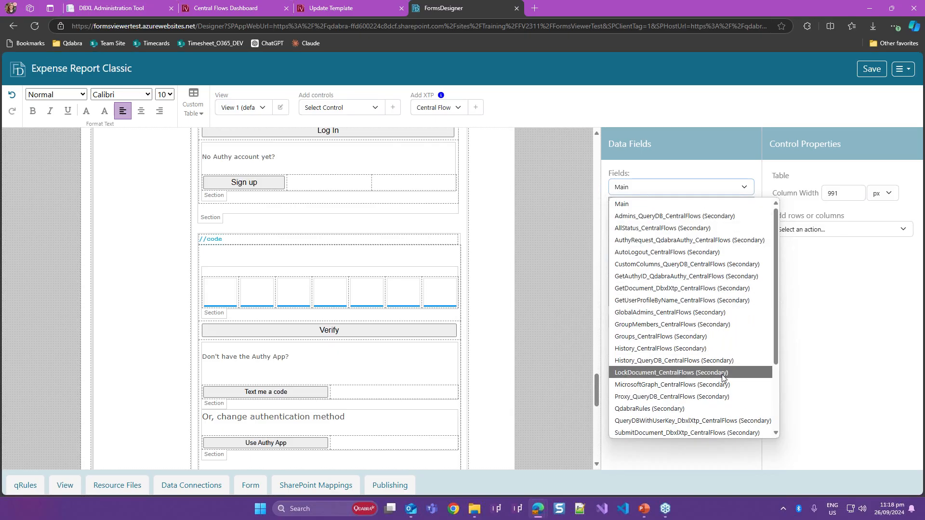
{"action": "scroll", "coordinate": [723, 381], "scroll_direction": "down", "scroll_amount": 5}
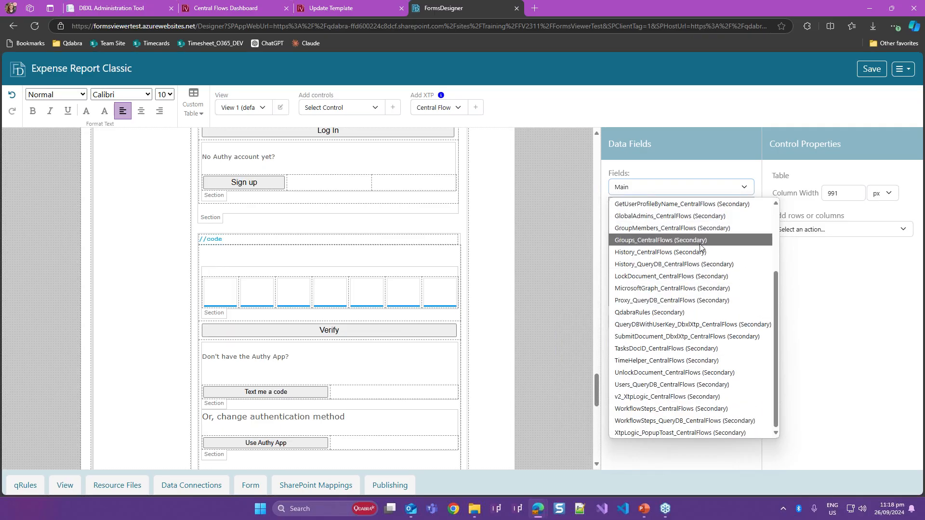
{"action": "left_click", "coordinate": [799, 312]}
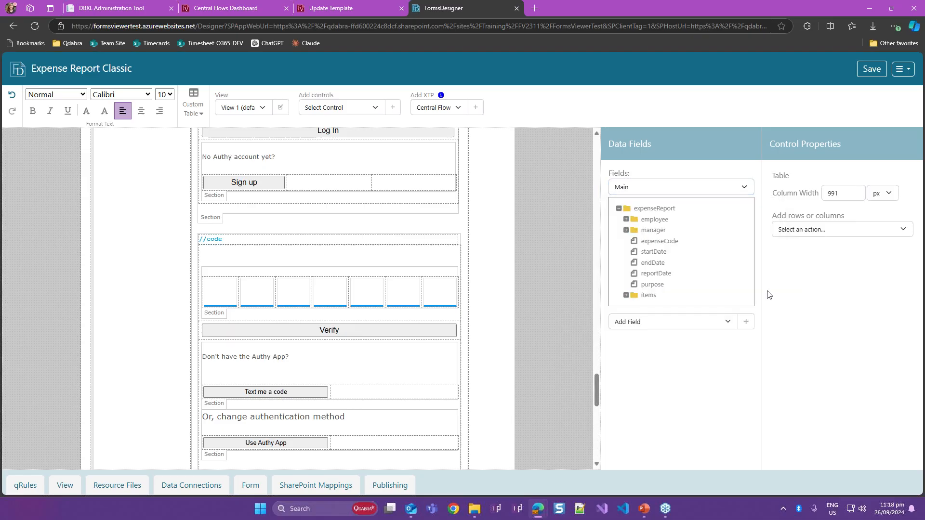
{"action": "left_click", "coordinate": [659, 189]}
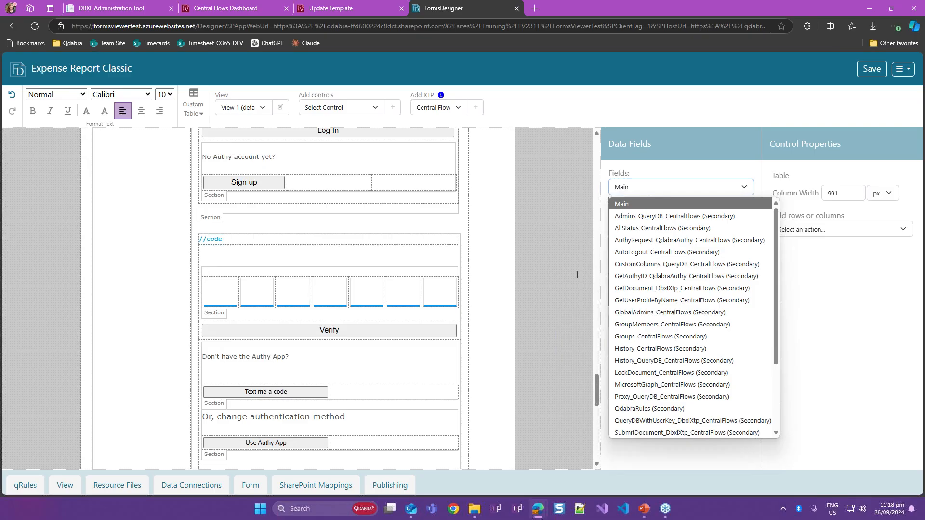
{"action": "left_click", "coordinate": [659, 447]}
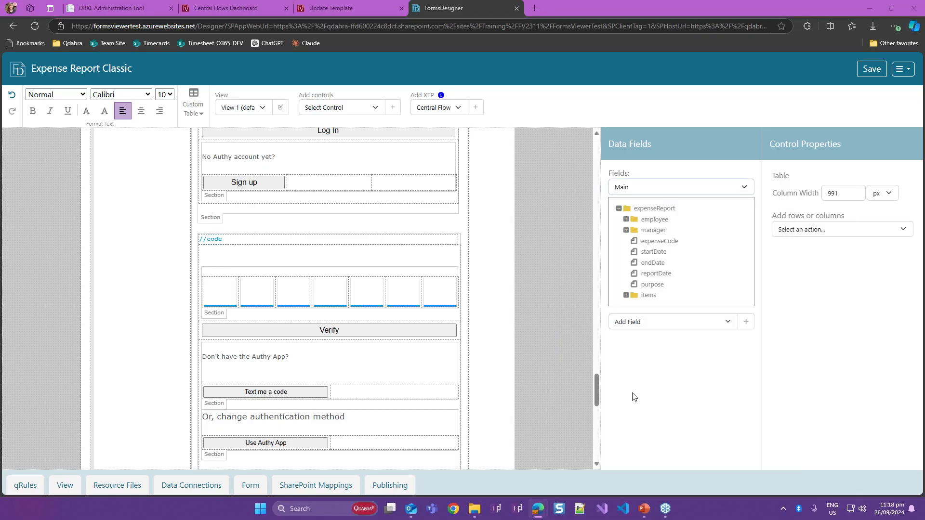
{"action": "key", "text": "alt+Tab"}
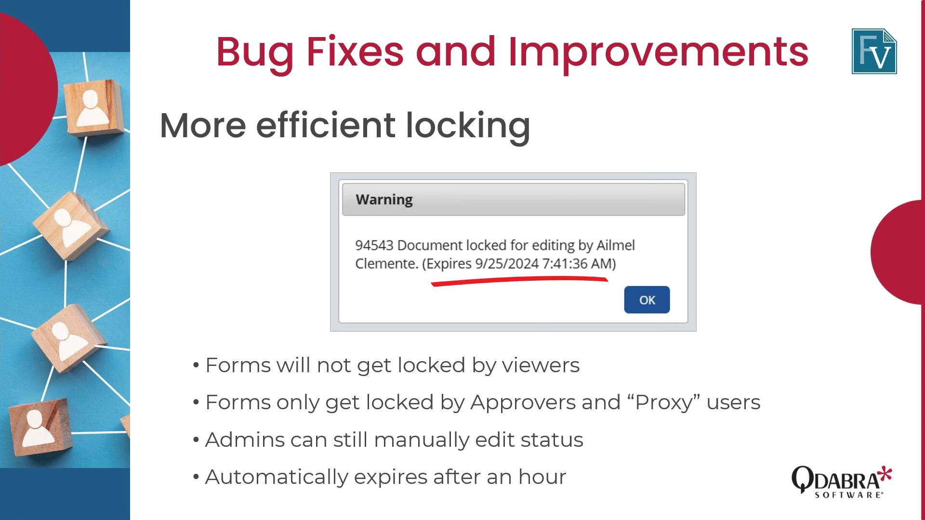
- Switch to the browser, open the Expense Report Classic - Demo form in FormsViewer and compare it with its FormsDesigner layout
{"action": "key", "text": "alt+Tab"}
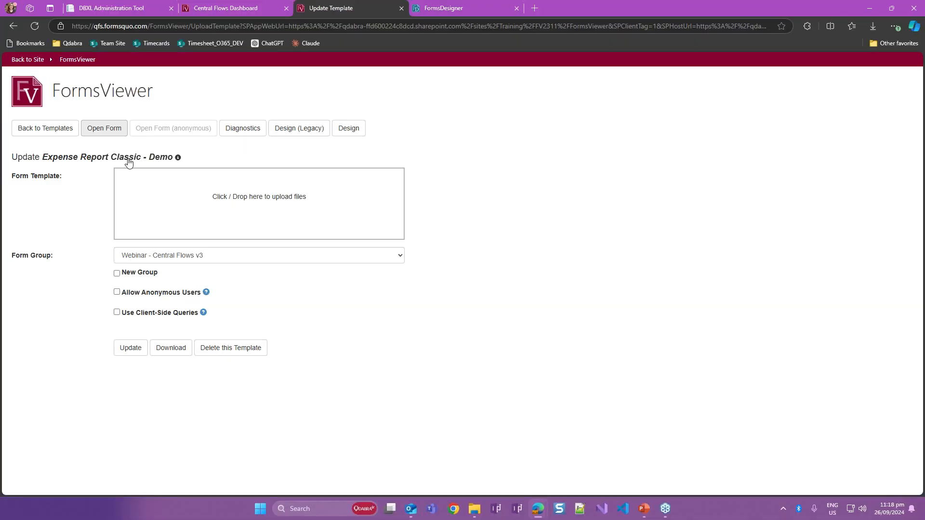
{"action": "left_click", "coordinate": [116, 133]}
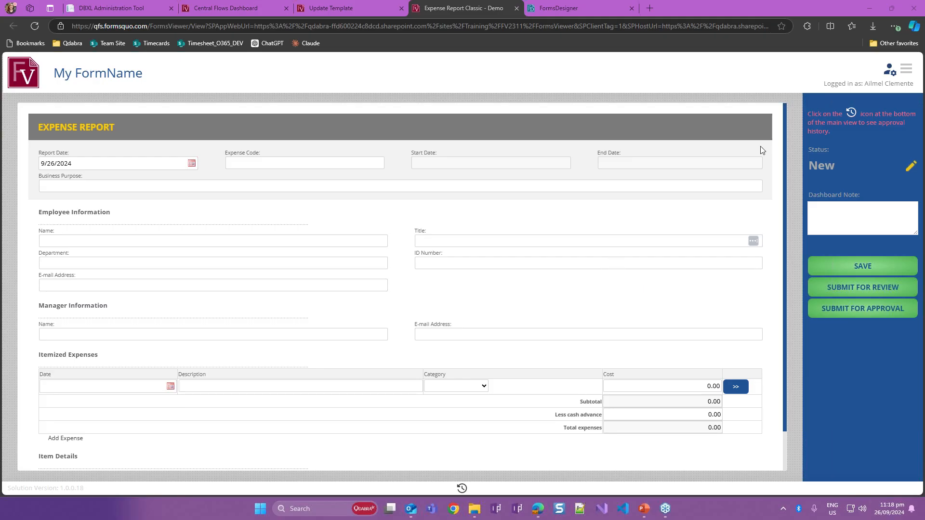
{"action": "left_click", "coordinate": [582, 13]}
{"action": "left_click_drag", "start_coordinate": [597, 392], "coordinate": [510, 45]}
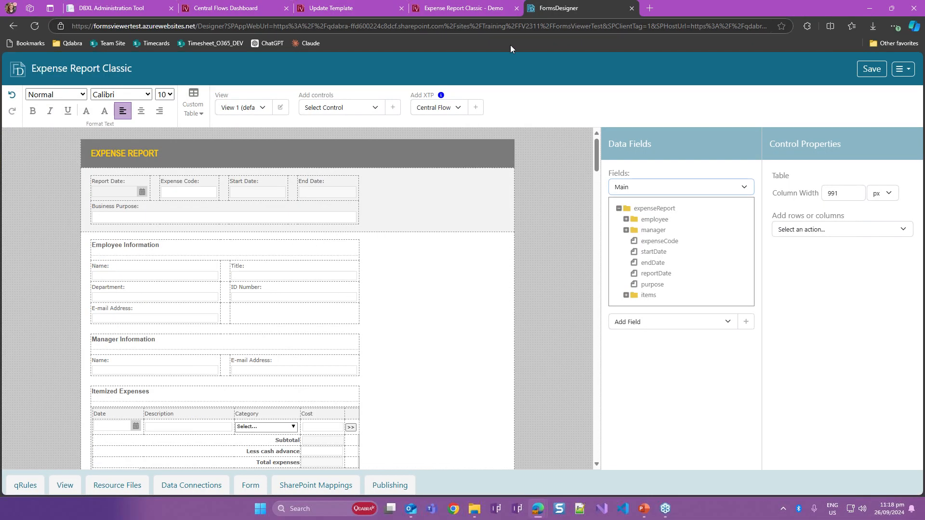
{"action": "left_click", "coordinate": [491, 13]}
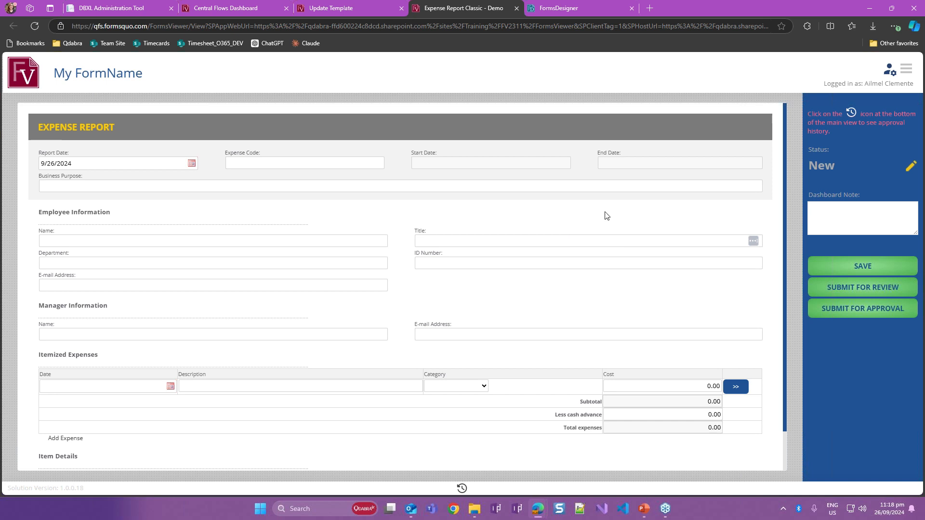
- Hide and show the Central Flows side panel of the expense report form, and examine its status, note and submission controls
{"action": "left_click", "coordinate": [903, 76]}
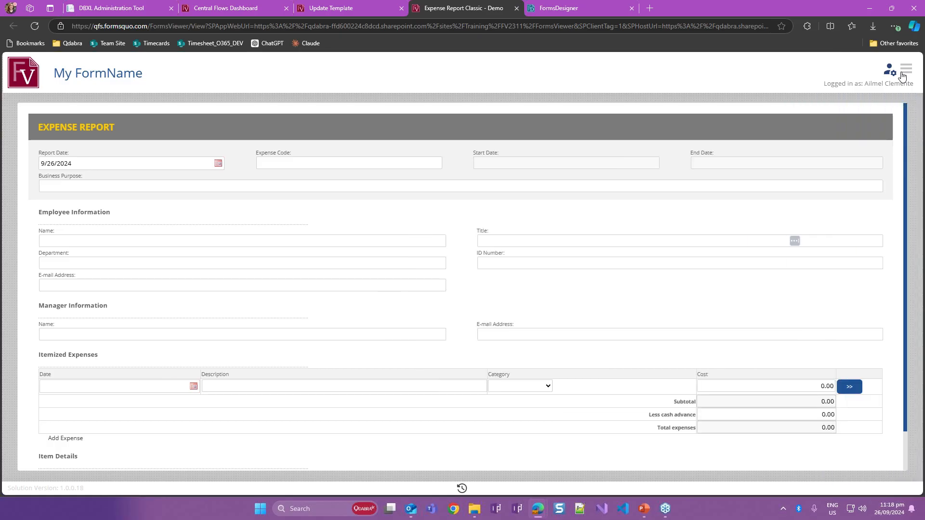
{"action": "left_click", "coordinate": [902, 76]}
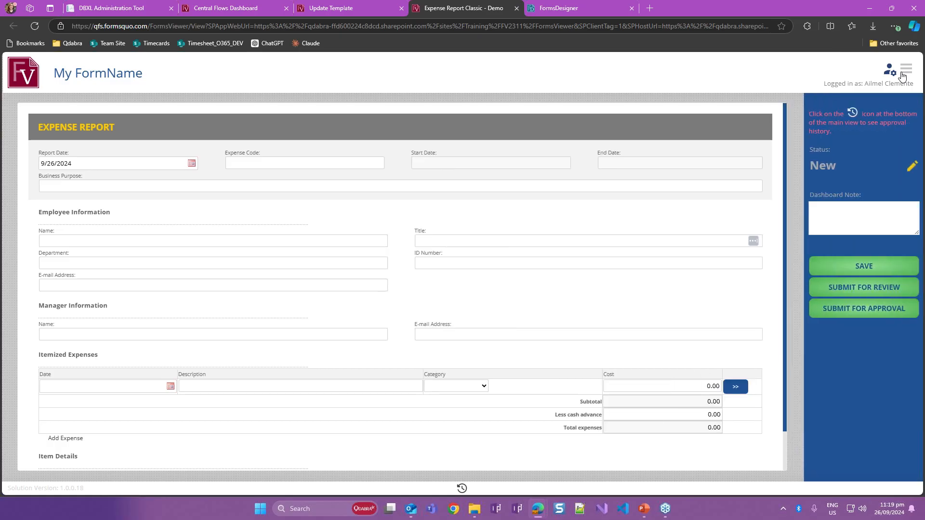
{"action": "left_click", "coordinate": [838, 207]}
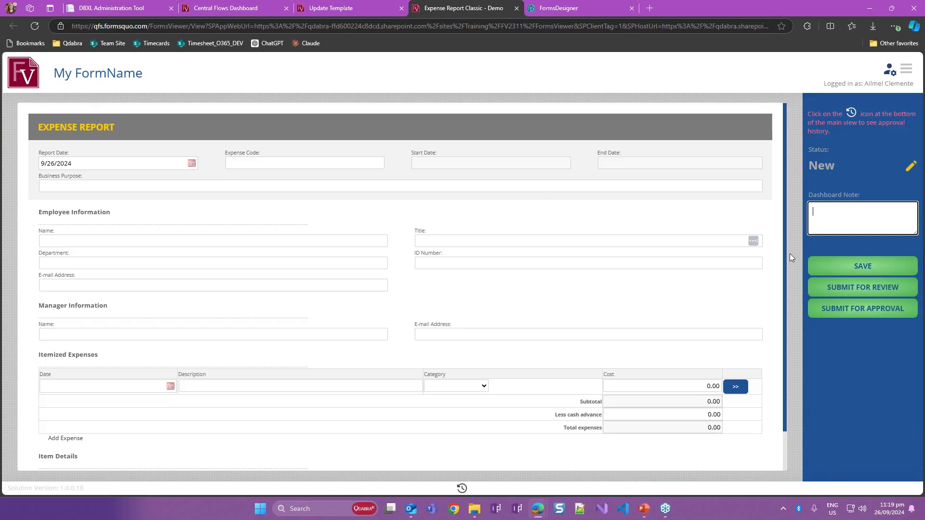
{"action": "left_click_drag", "start_coordinate": [784, 272], "coordinate": [732, 268]}
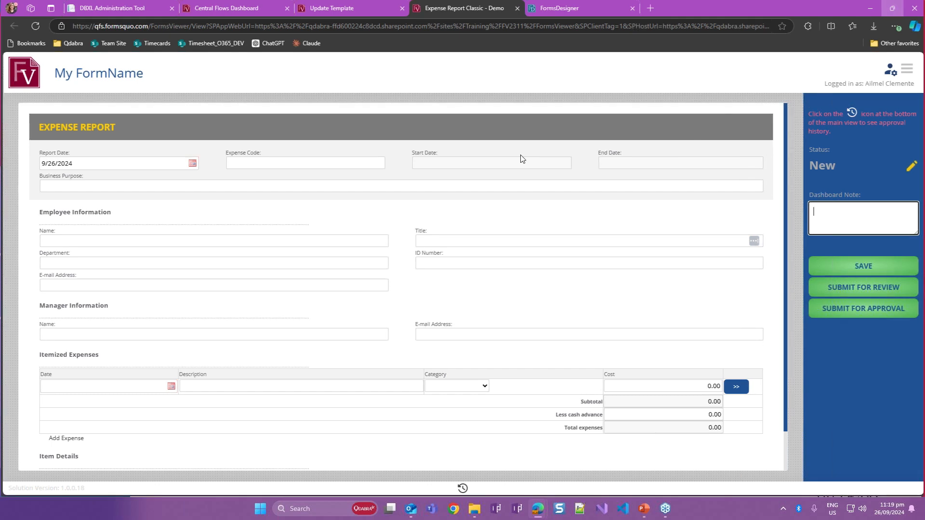
- Shrink the browser window and maximize it again to check how the form and side panel adapt
{"action": "left_click", "coordinate": [892, 8]}
{"action": "left_click_drag", "start_coordinate": [798, 200], "coordinate": [820, 169]}
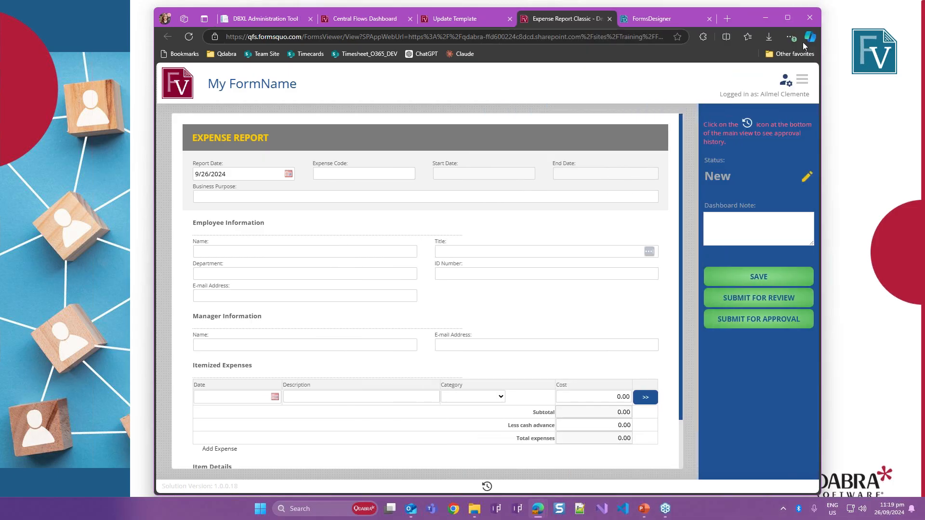
{"action": "left_click", "coordinate": [790, 19]}
- Preview the form with device emulation as iPhone SE and iPad Mini, and close the developer tools
{"action": "right_click", "coordinate": [717, 97]}
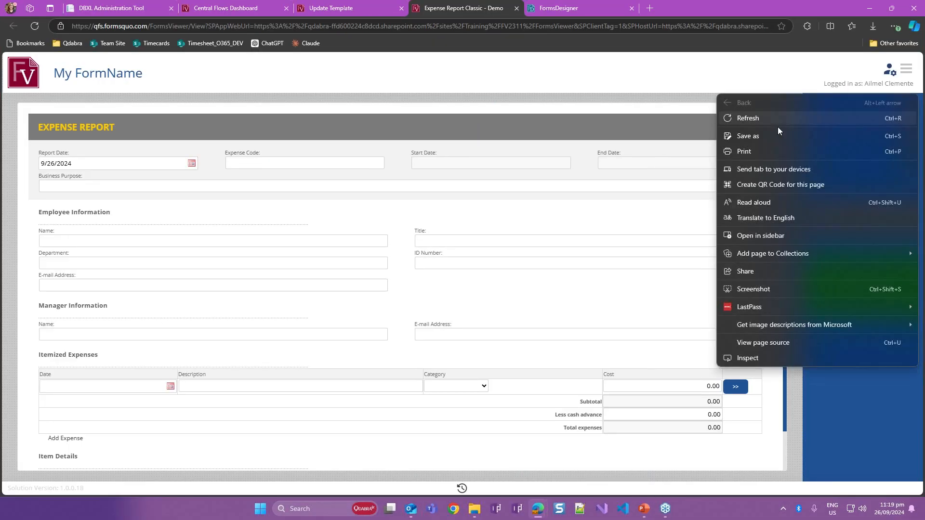
{"action": "left_click", "coordinate": [670, 37]}
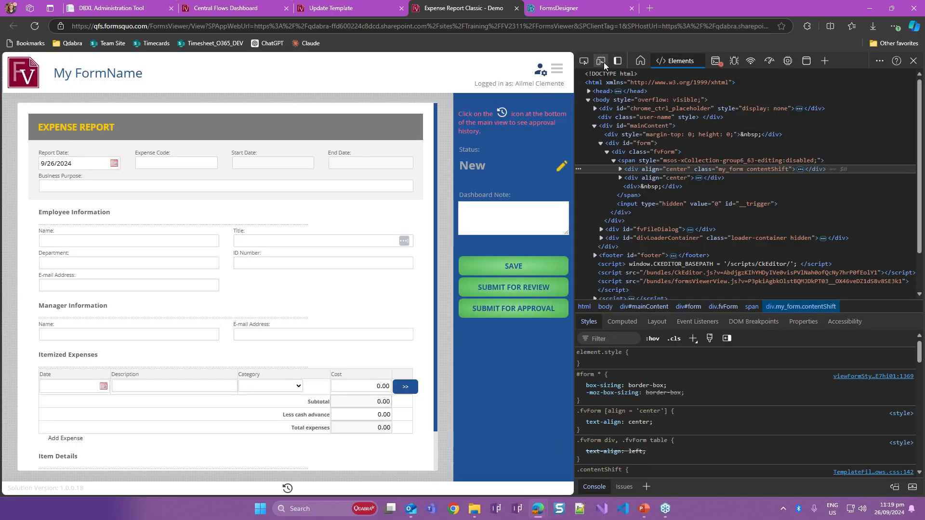
{"action": "left_click", "coordinate": [601, 61]}
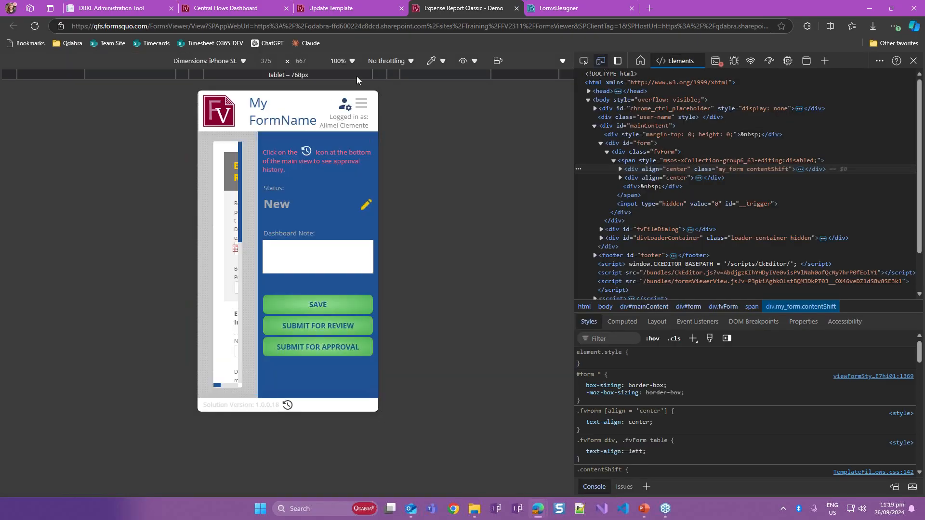
{"action": "left_click", "coordinate": [240, 62]}
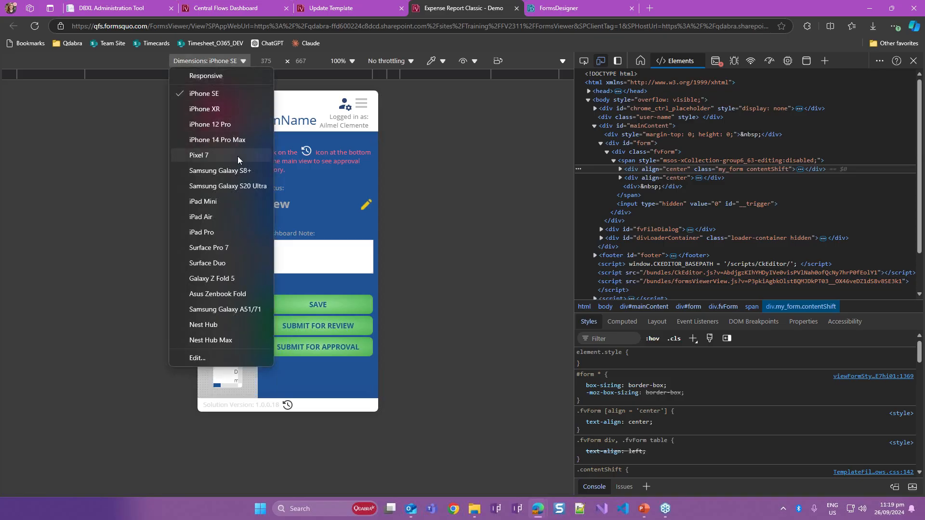
{"action": "left_click", "coordinate": [229, 205]}
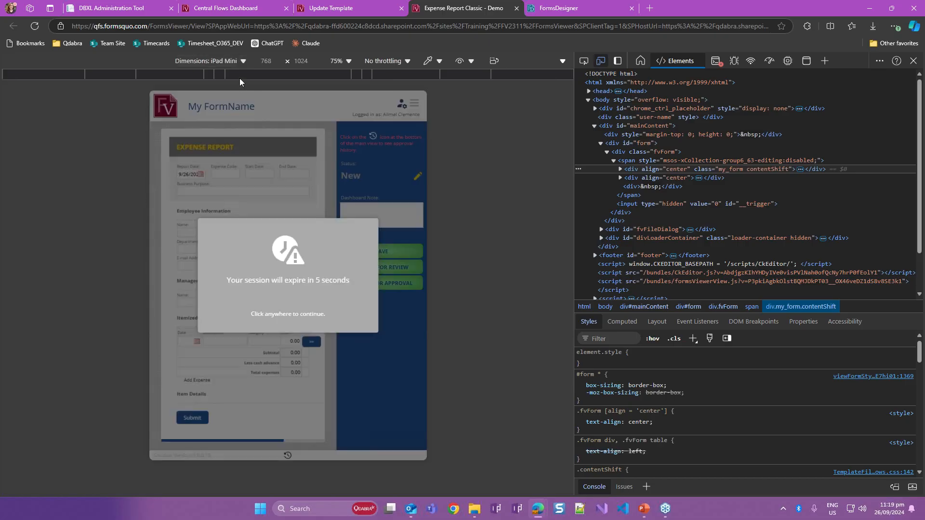
{"action": "left_click", "coordinate": [443, 139]}
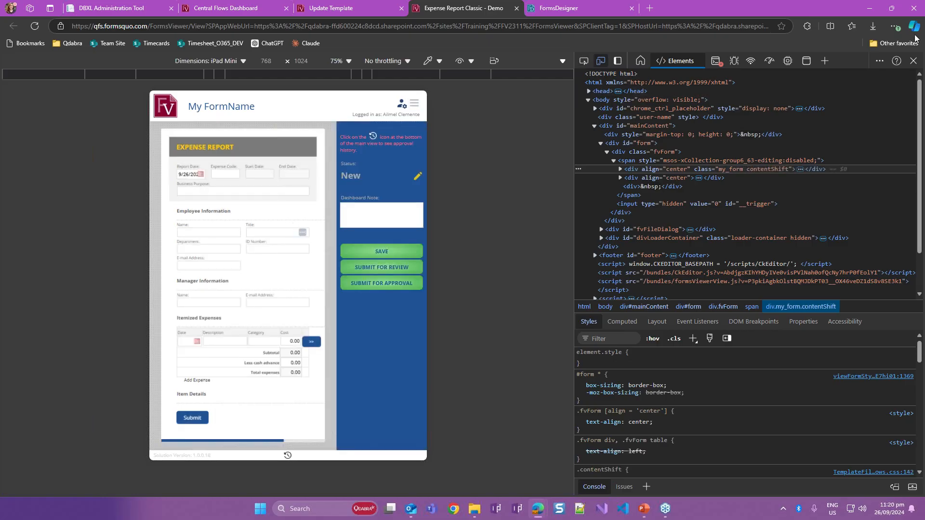
{"action": "left_click", "coordinate": [914, 61]}
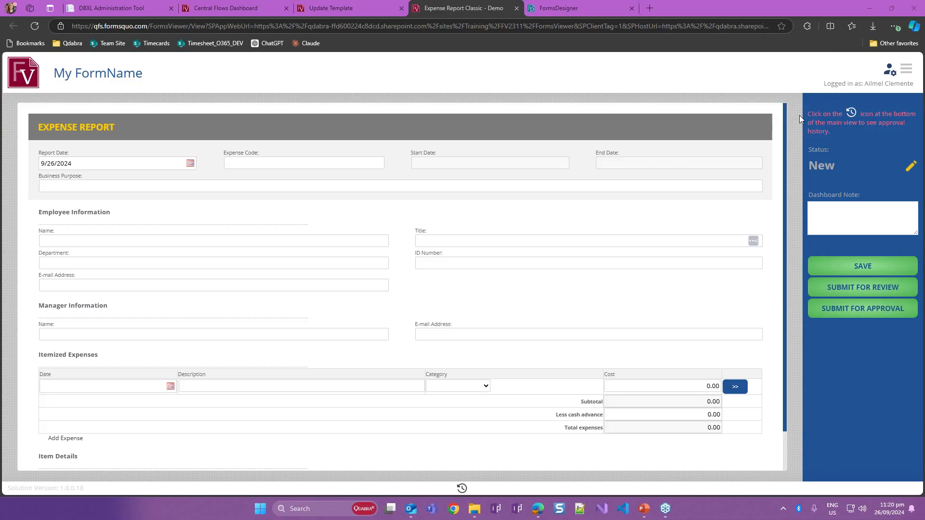
- Open the form's Central Flows configuration and examine the button labels, target steps and assignees of the New step
{"action": "left_click", "coordinate": [893, 75]}
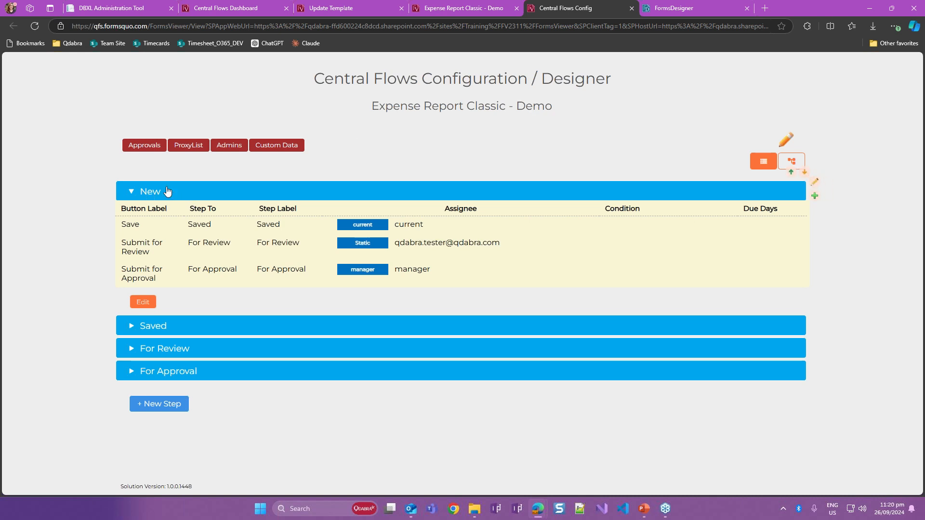
{"action": "left_click", "coordinate": [201, 197]}
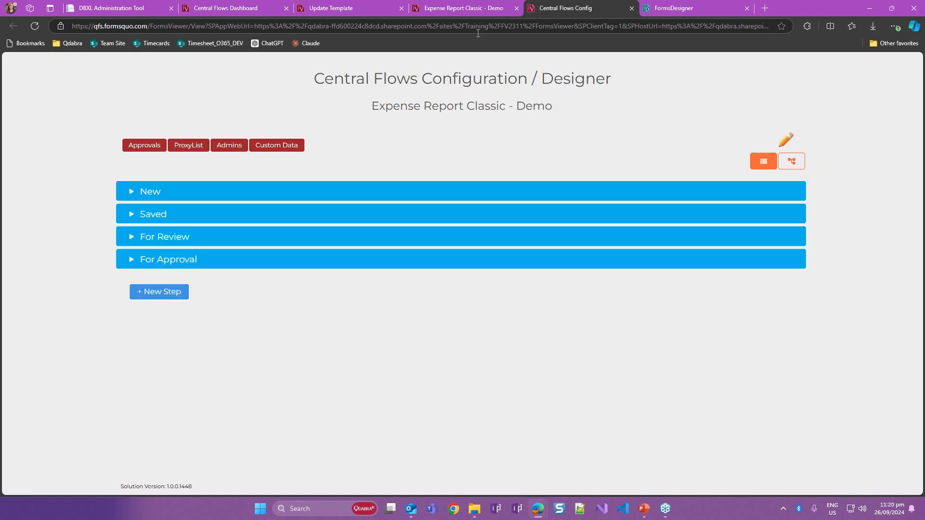
{"action": "left_click", "coordinate": [202, 196]}
{"action": "left_click_drag", "start_coordinate": [152, 232], "coordinate": [158, 239]}
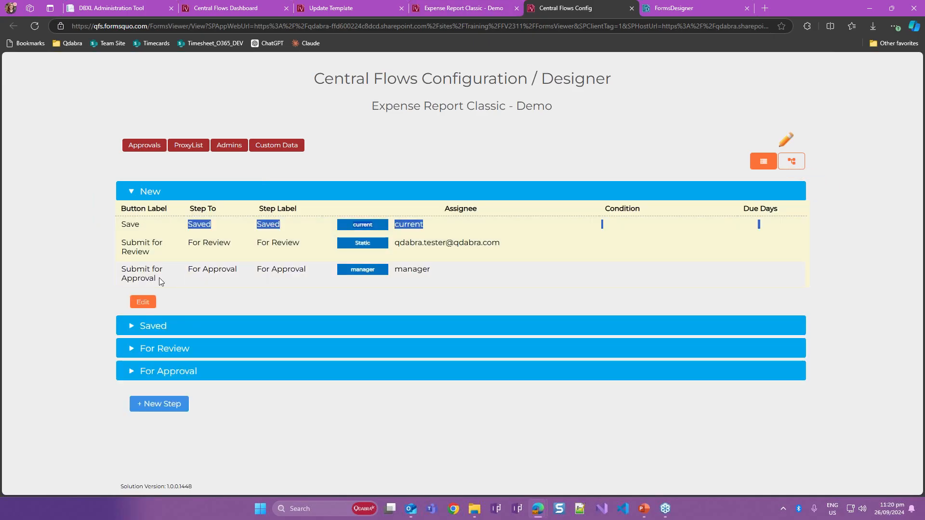
{"action": "left_click", "coordinate": [160, 281]}
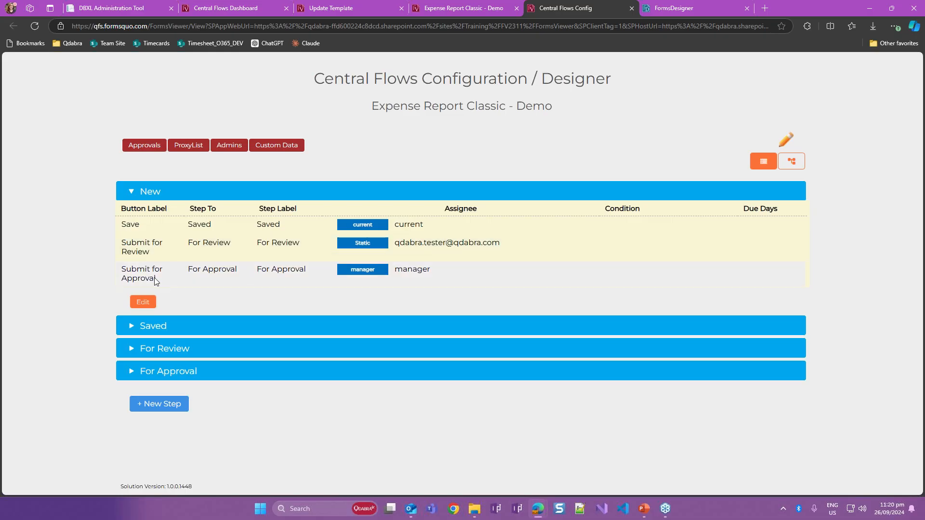
- Expand the Saved, For Review and For Approval steps and review their button labels, target steps and assignees
{"action": "left_click", "coordinate": [208, 331]}
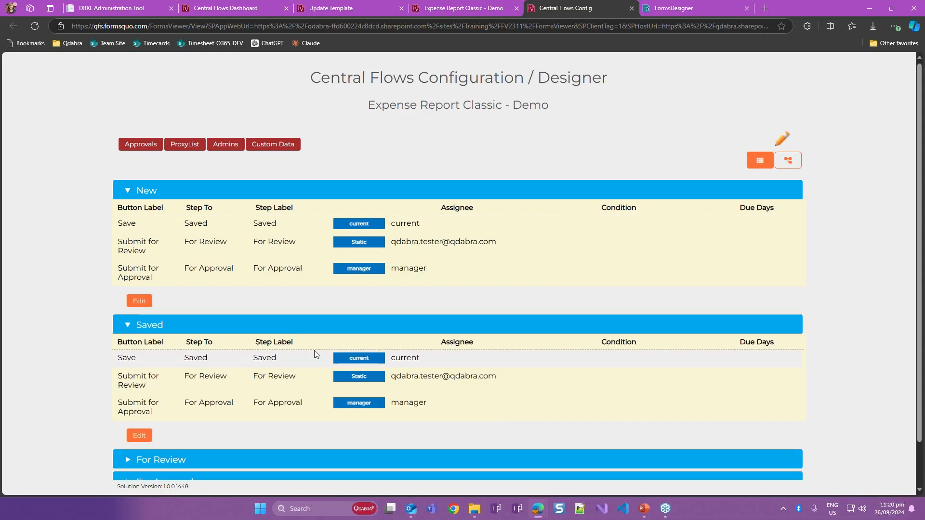
{"action": "scroll", "coordinate": [276, 401], "scroll_direction": "down", "scroll_amount": 1}
{"action": "left_click", "coordinate": [268, 410]}
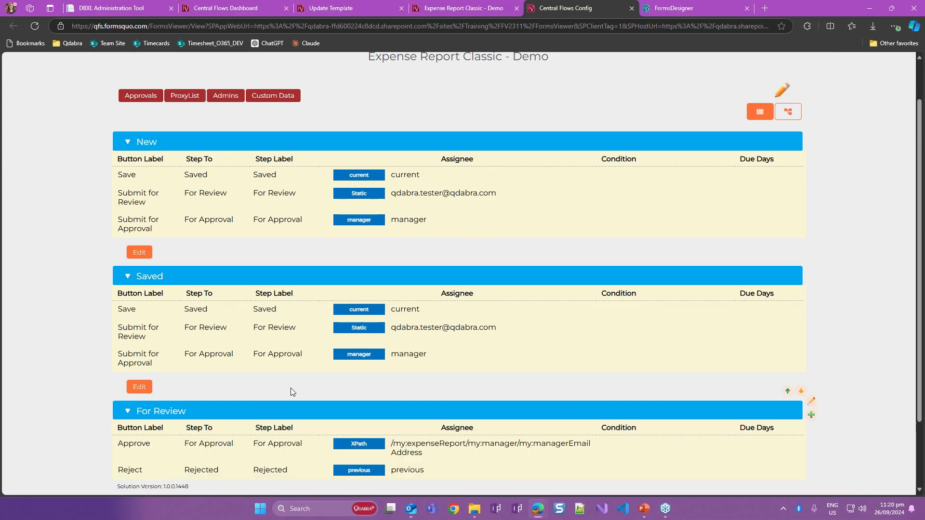
{"action": "scroll", "coordinate": [292, 428], "scroll_direction": "down", "scroll_amount": 2}
{"action": "left_click", "coordinate": [293, 431]}
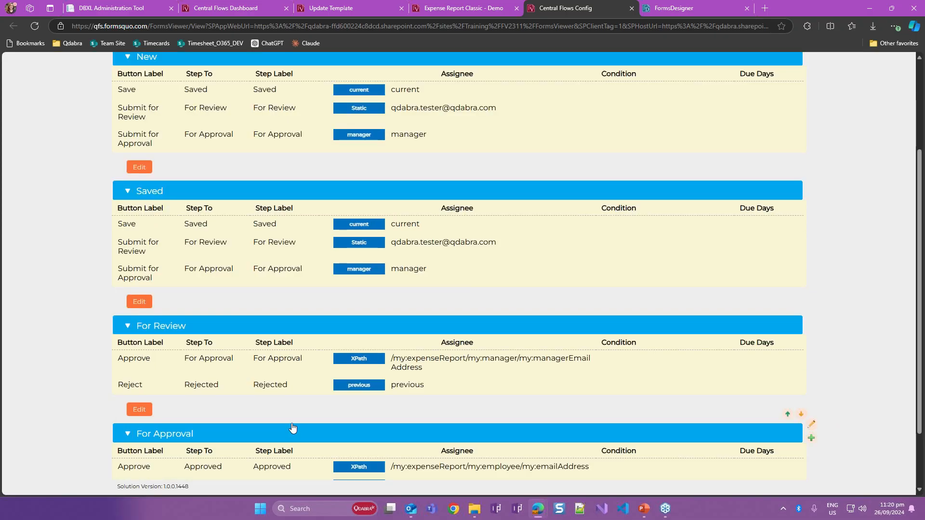
{"action": "scroll", "coordinate": [292, 424], "scroll_direction": "down", "scroll_amount": 1}
{"action": "scroll", "coordinate": [293, 420], "scroll_direction": "down", "scroll_amount": 1}
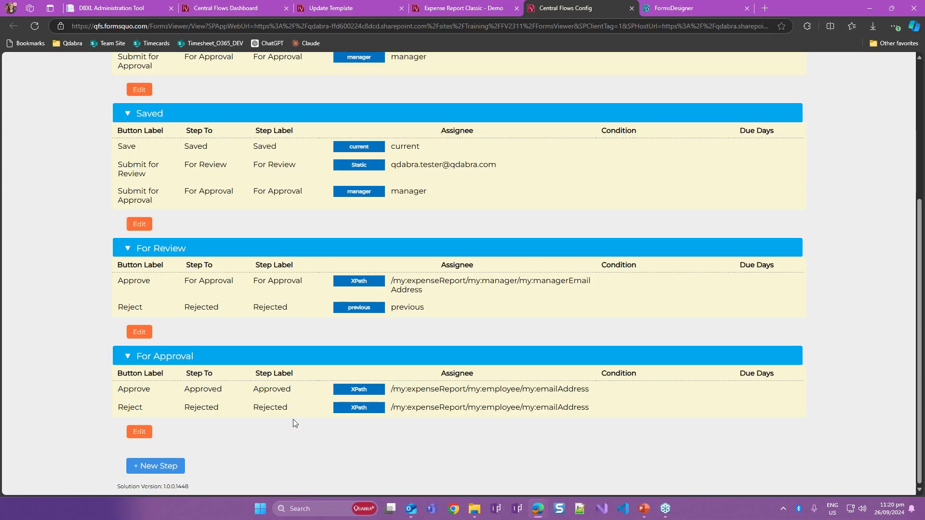
{"action": "scroll", "coordinate": [293, 419], "scroll_direction": "up", "scroll_amount": 4}
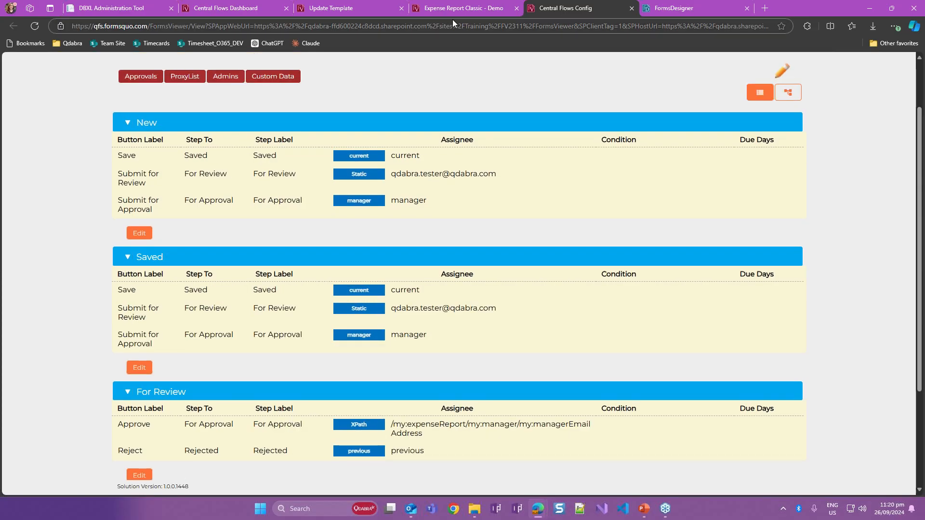
{"action": "left_click", "coordinate": [453, 11]}
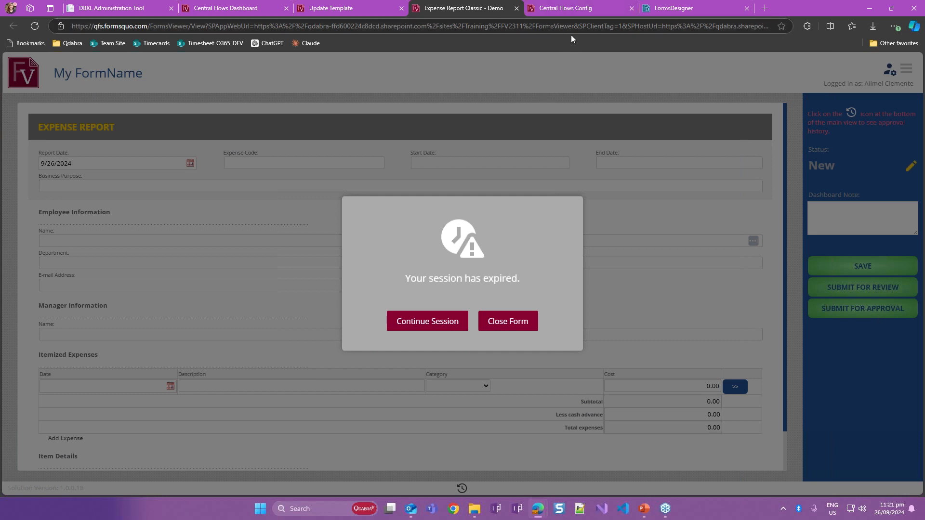
{"action": "left_click", "coordinate": [576, 16]}
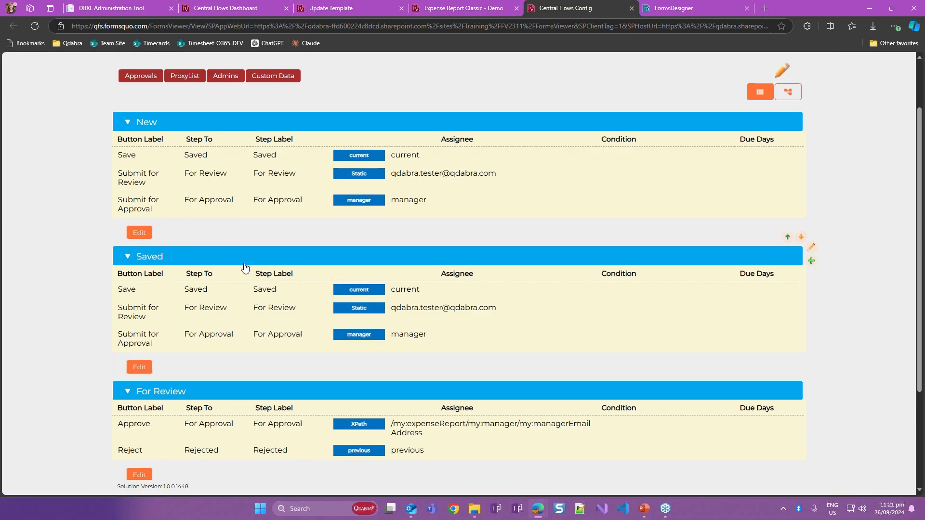
{"action": "scroll", "coordinate": [245, 268], "scroll_direction": "down", "scroll_amount": 4}
{"action": "scroll", "coordinate": [244, 268], "scroll_direction": "up", "scroll_amount": 5}
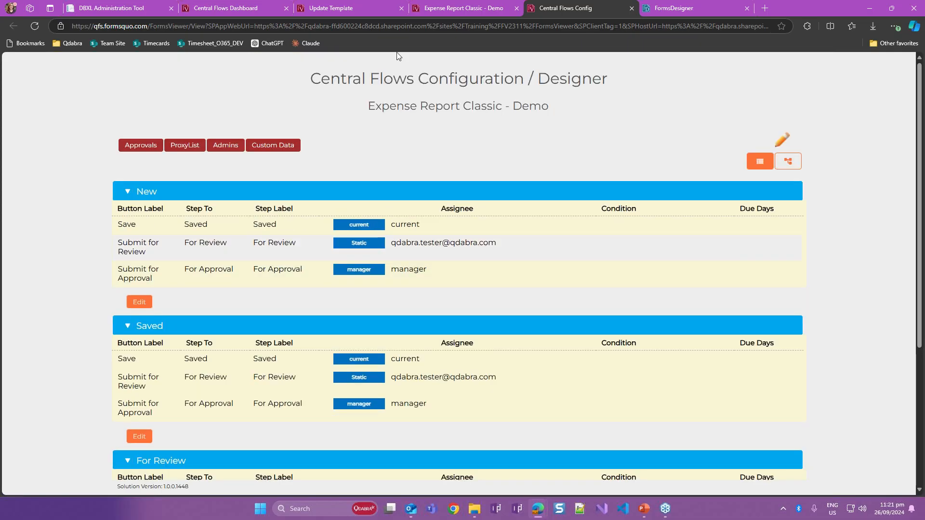
- Close the expired session of the Expense Report Classic - Demo form and reload it as a fresh form
{"action": "left_click", "coordinate": [438, 13]}
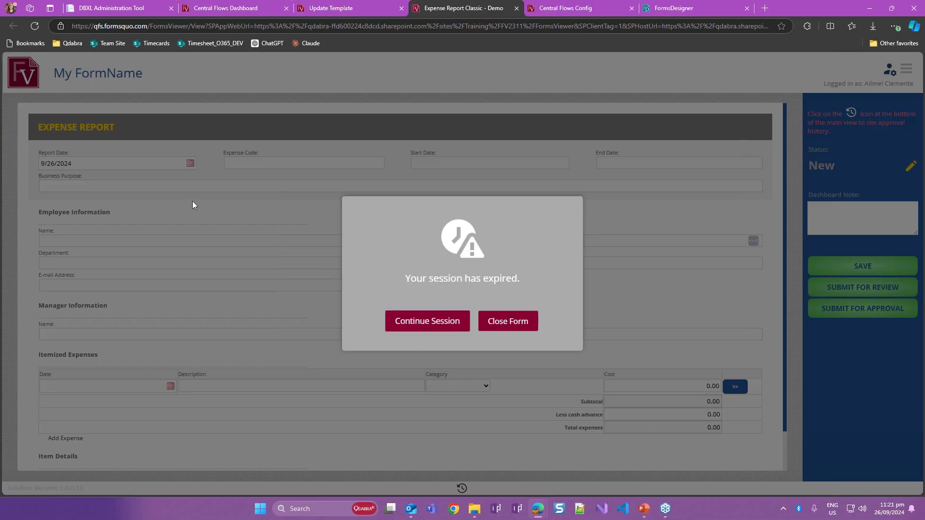
{"action": "left_click", "coordinate": [513, 321]}
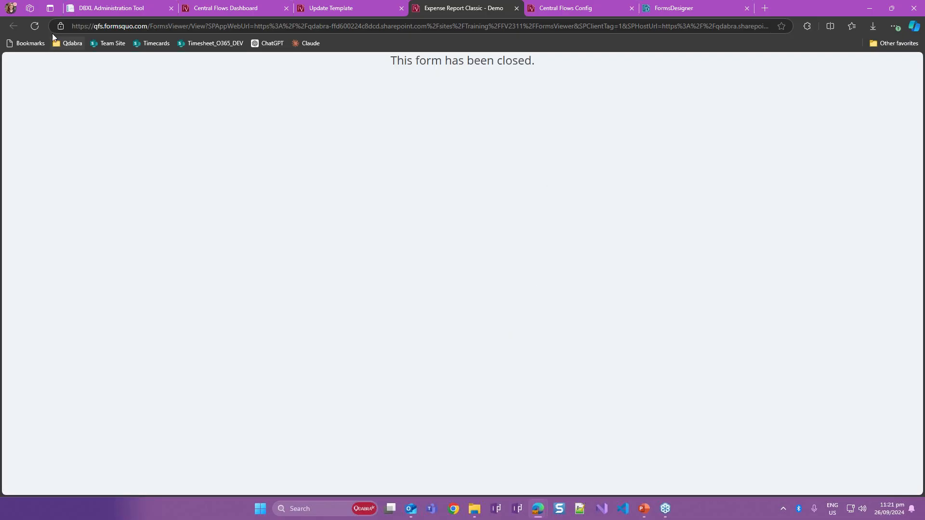
{"action": "left_click", "coordinate": [36, 26]}
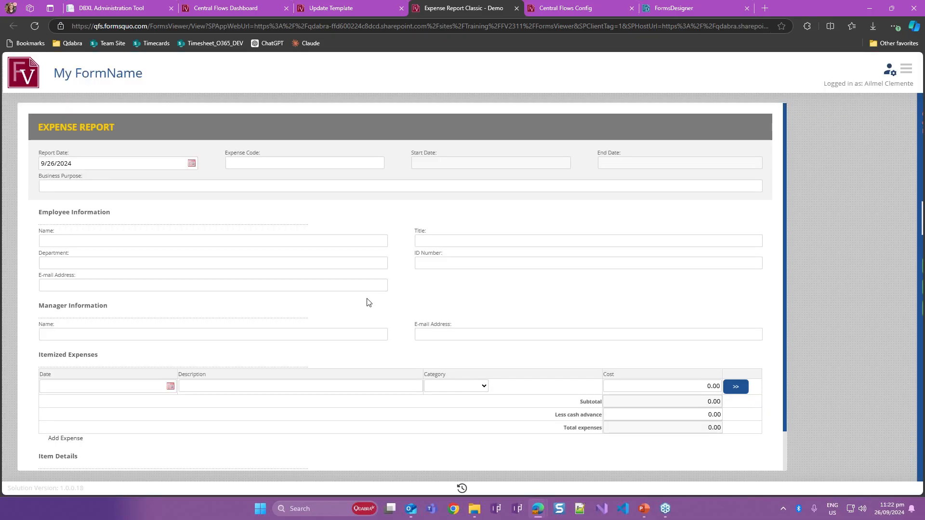
- Enter "This is our demo for today's webinar" as the business purpose of the expense report
{"action": "left_click", "coordinate": [272, 189]}
{"action": "type", "text": "This is "}
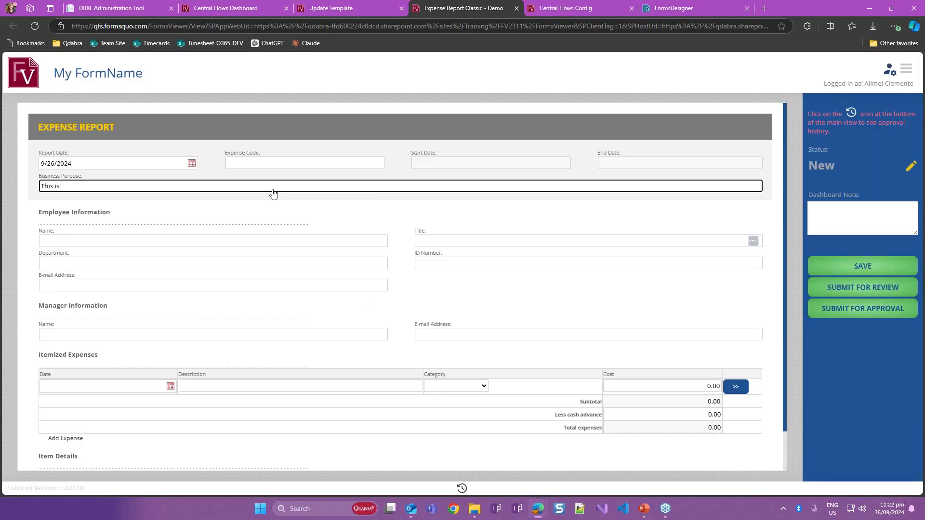
{"action": "type", "text": "our demo for"}
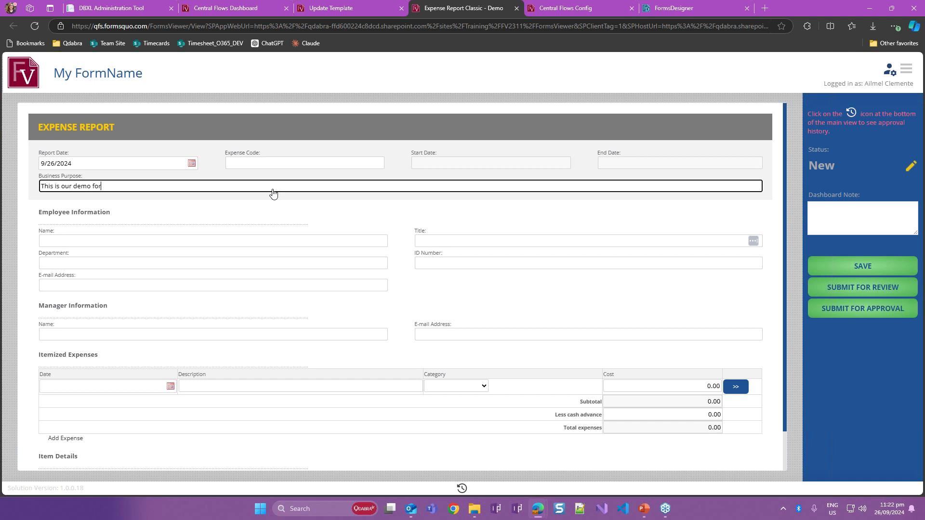
{"action": "type", "text": " today's webinar"}
- Enter the employee's e-mail address in the Employee Information section of the expense report
{"action": "left_click", "coordinate": [159, 243]}
{"action": "key", "text": "Tab"}
{"action": "key", "text": "Tab"}
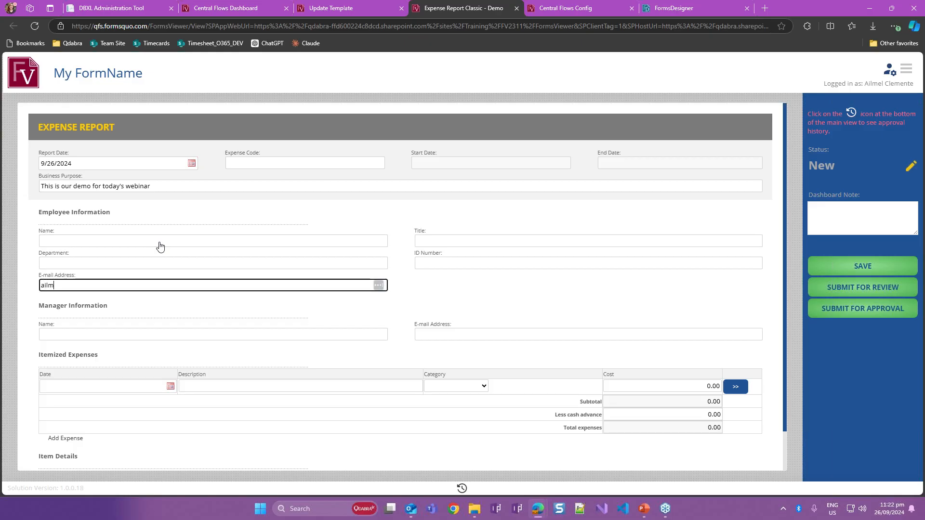
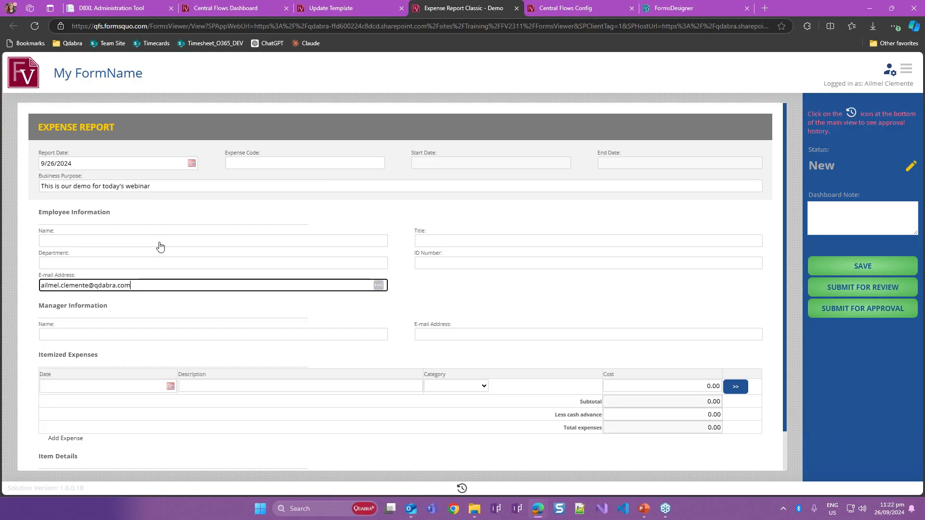
- Try to enter the manager's e-mail address under Manager Information, and continue the form's expired session
{"action": "left_click", "coordinate": [282, 339]}
{"action": "left_click", "coordinate": [464, 335]}
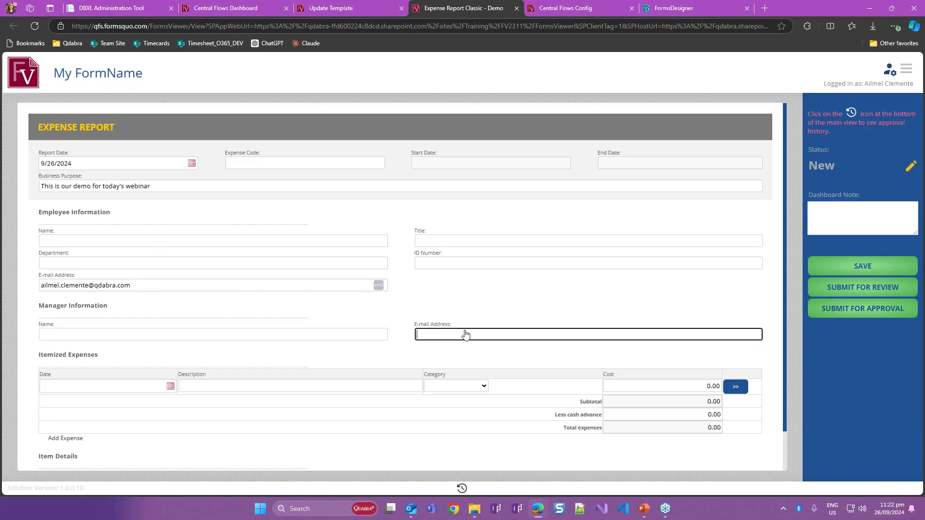
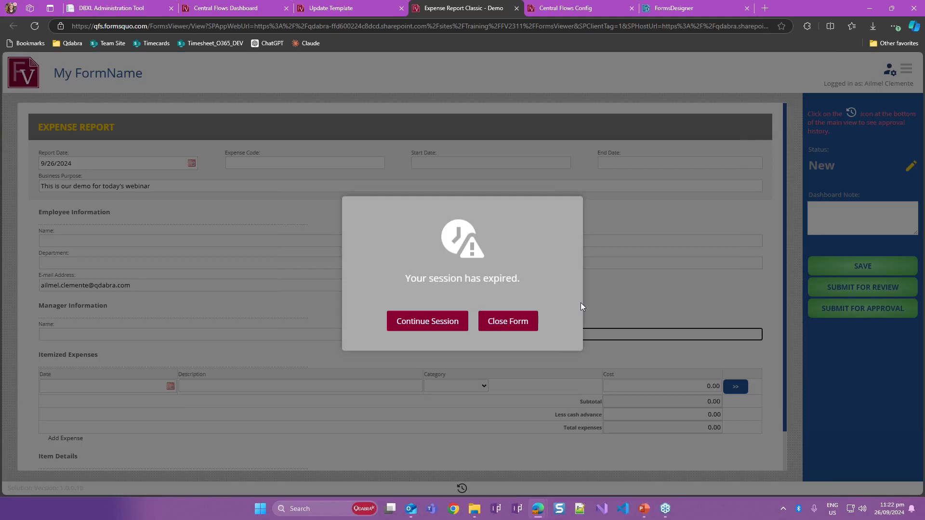
{"action": "left_click", "coordinate": [430, 329]}
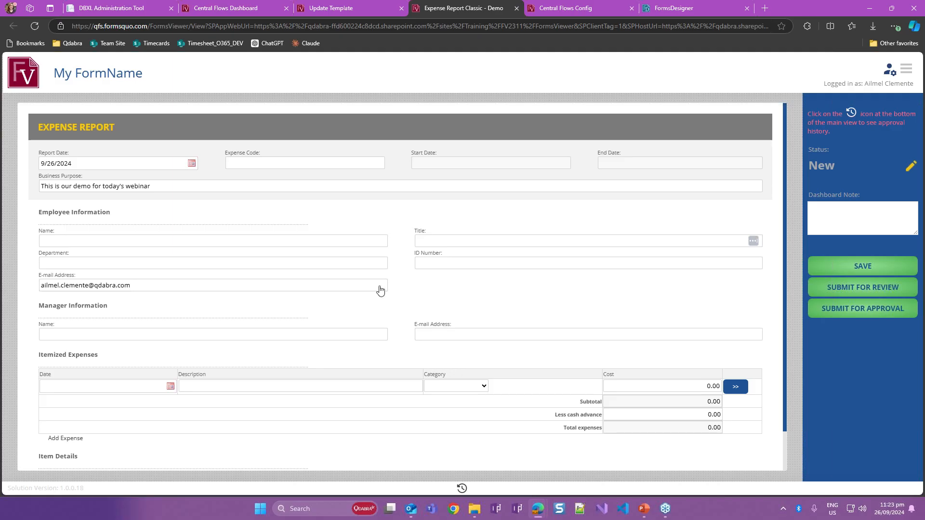
- Fill in the first itemized expense with date 9/13/2024, category Meals and a cost of 50
{"action": "left_click", "coordinate": [451, 335]}
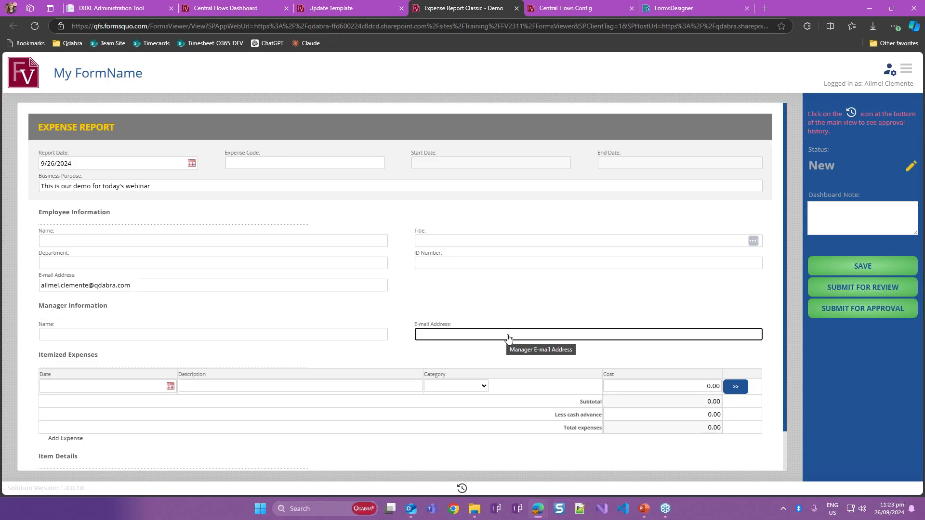
{"action": "left_click", "coordinate": [170, 387]}
{"action": "left_click", "coordinate": [139, 331]}
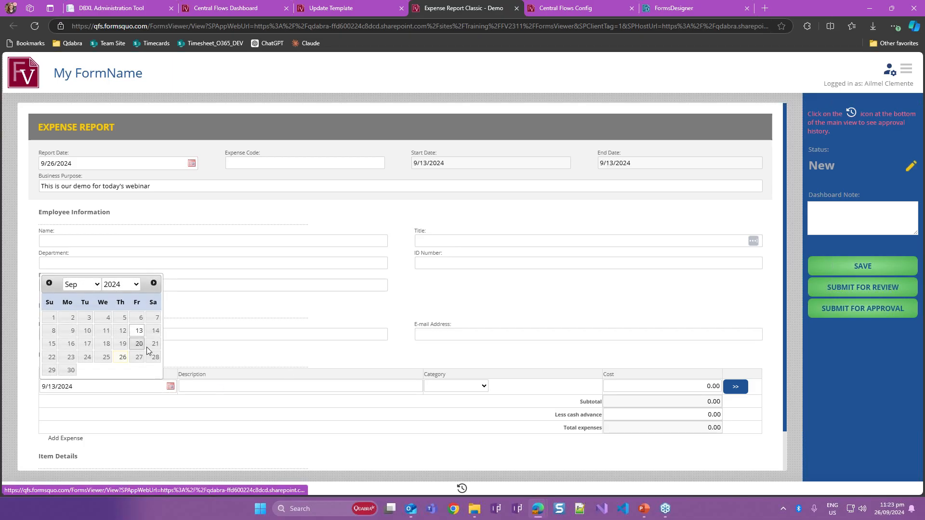
{"action": "left_click", "coordinate": [457, 386]}
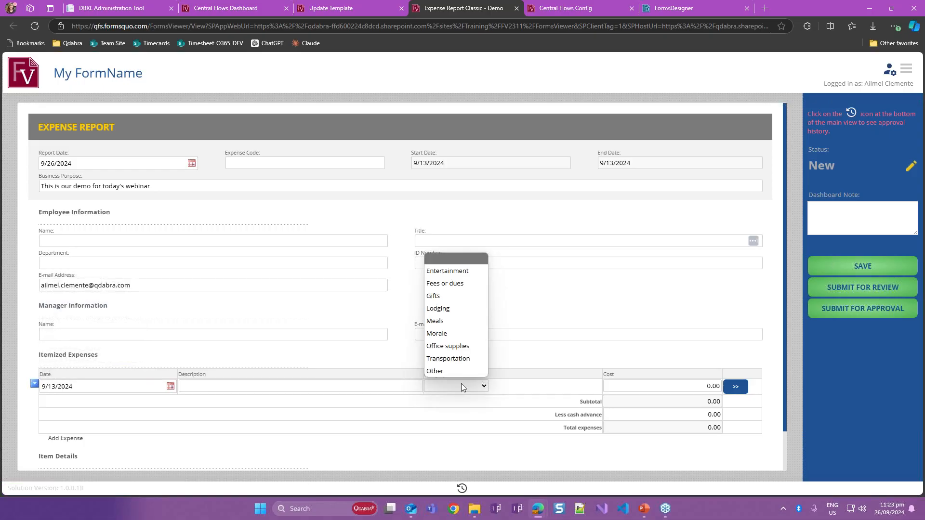
{"action": "left_click", "coordinate": [469, 319]}
{"action": "left_click", "coordinate": [648, 391]}
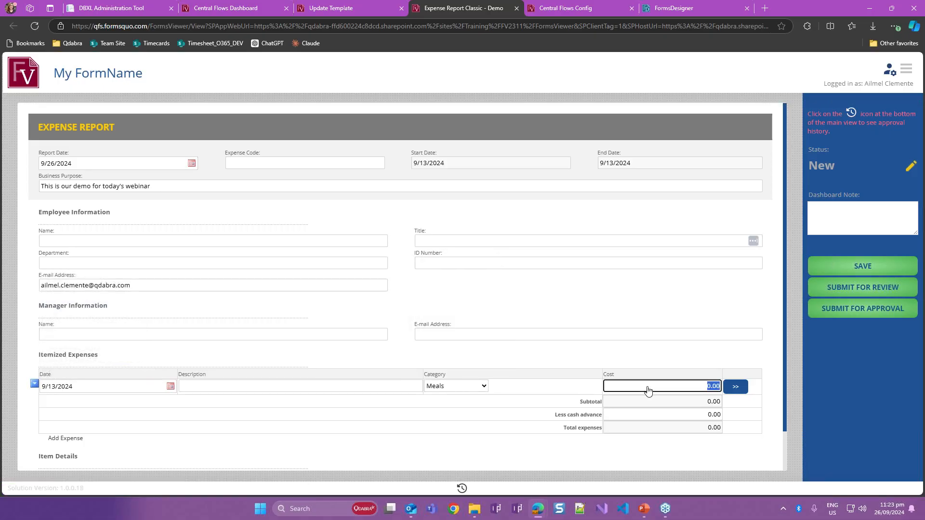
{"action": "type", "text": "50"}
{"action": "key", "text": "Tab"}
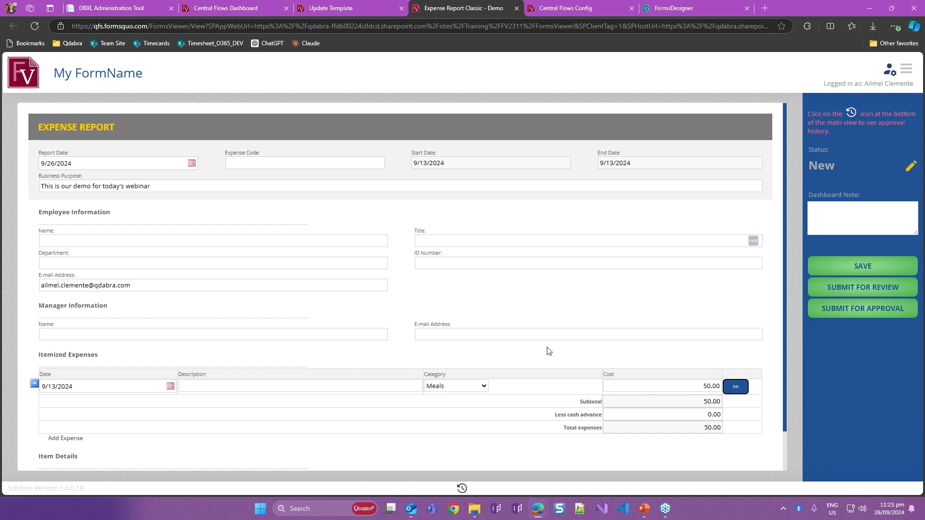
- Enter the manager's e-mail address under Manager Information and continue the form's expiring session
{"action": "left_click", "coordinate": [554, 334]}
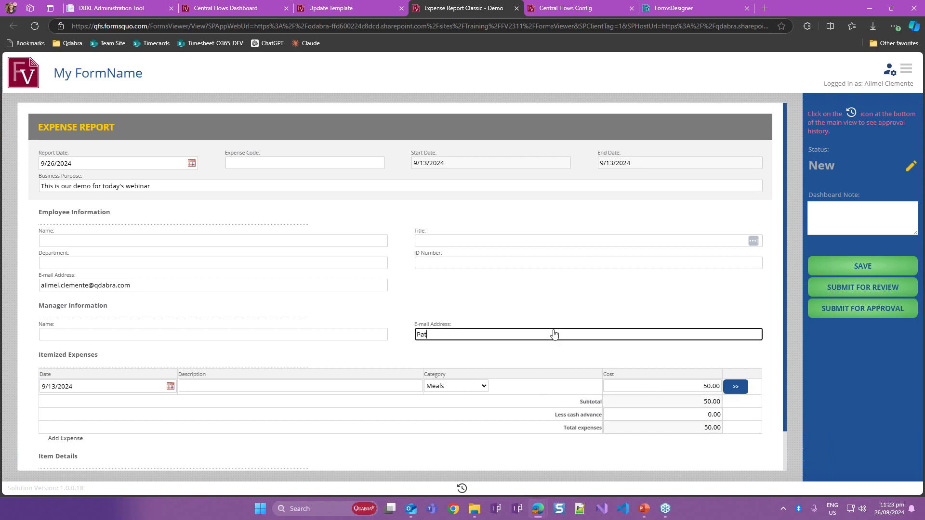
{"action": "key", "text": "Tab"}
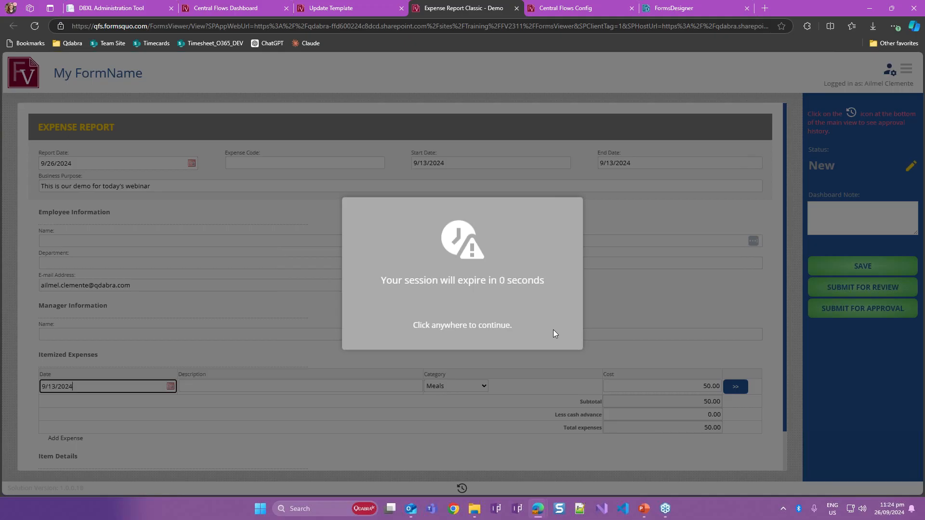
{"action": "left_click", "coordinate": [448, 325]}
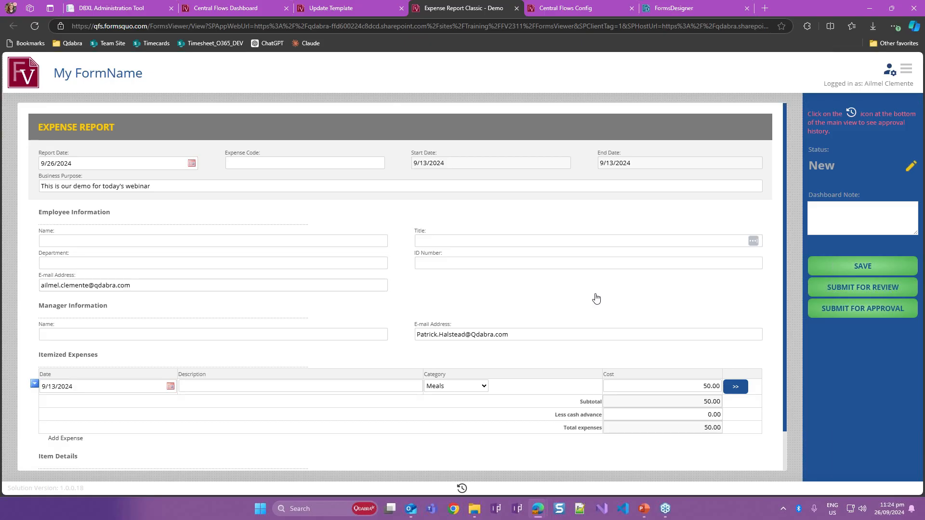
- Add the dashboard note "Saving my demo form" and submit the expense report for review
{"action": "left_click", "coordinate": [873, 220]}
{"action": "type", "text": "S"}
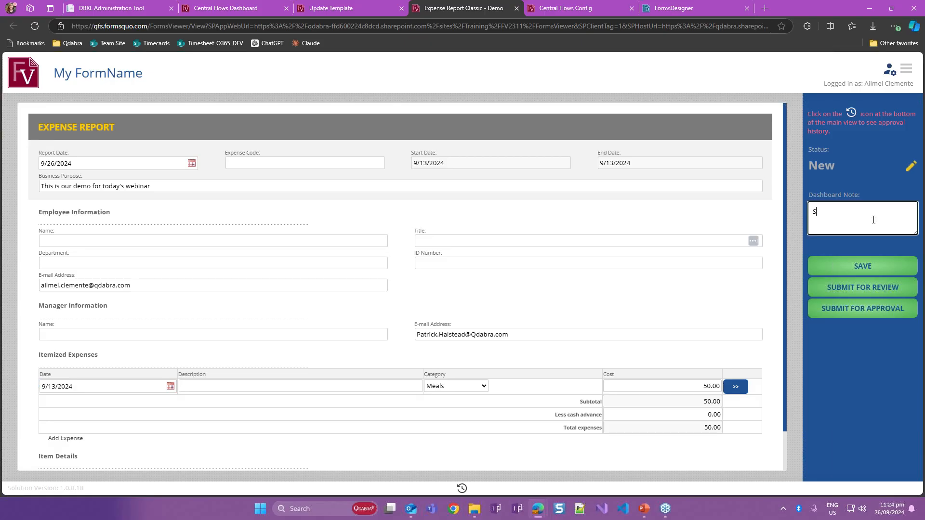
{"action": "type", "text": "aving my demo form"}
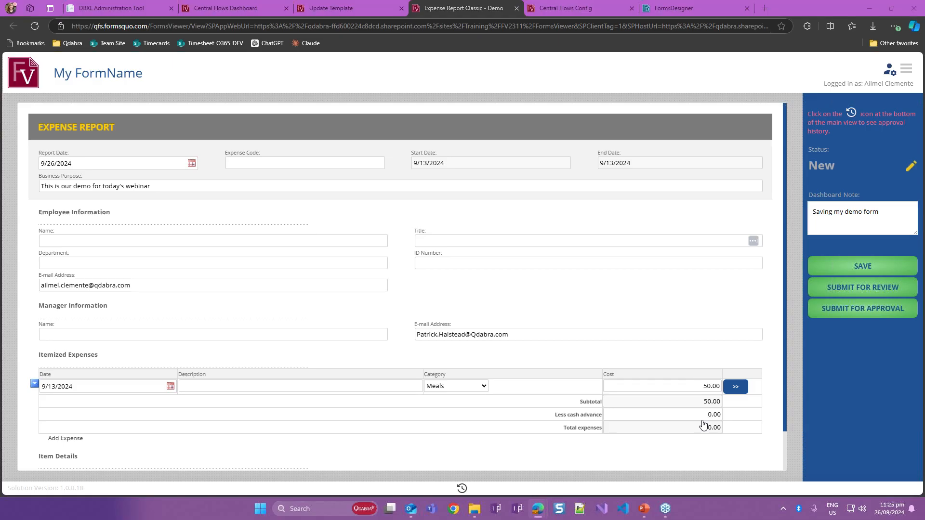
{"action": "key", "text": "alt+Tab"}
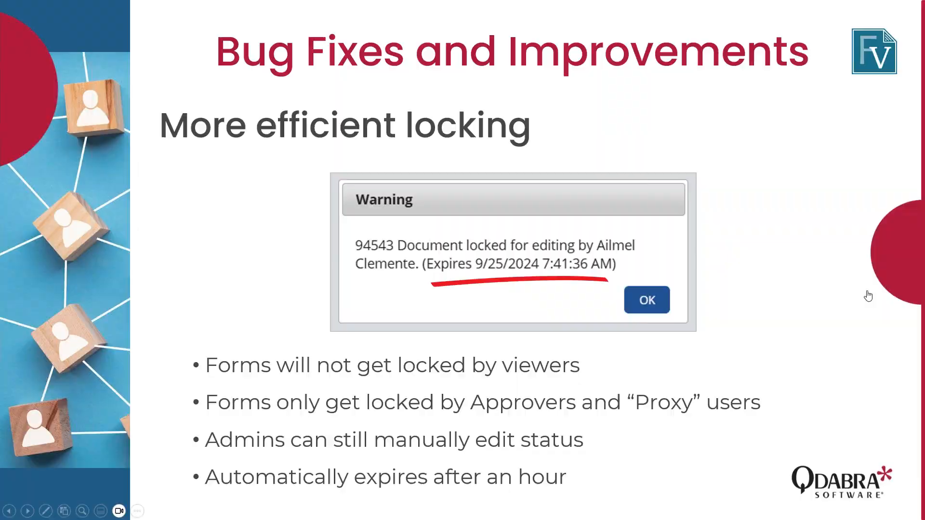
{"action": "key", "text": "alt+Tab"}
{"action": "left_click", "coordinate": [871, 288]}
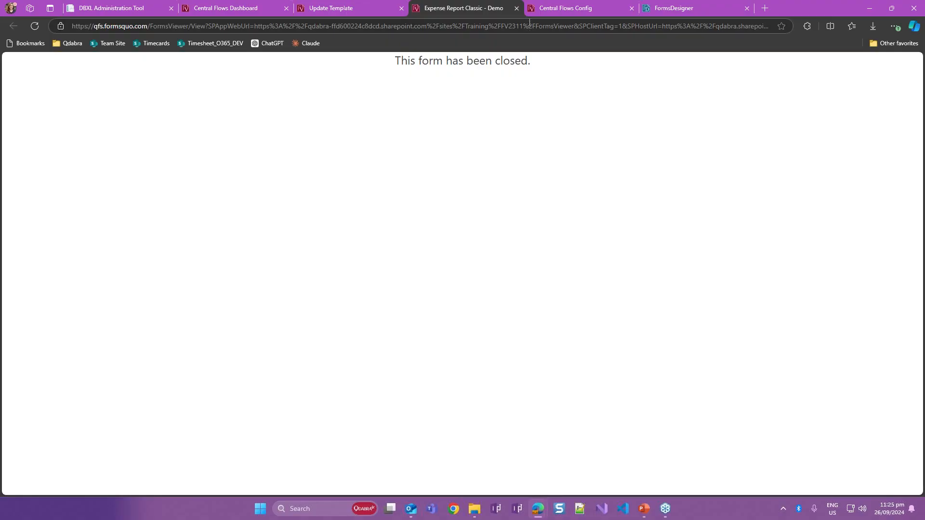
- Close the submitted form and examine the target step and assignee of Submit for Review in the New step's Central Flows configuration
{"action": "left_click", "coordinate": [516, 8]}
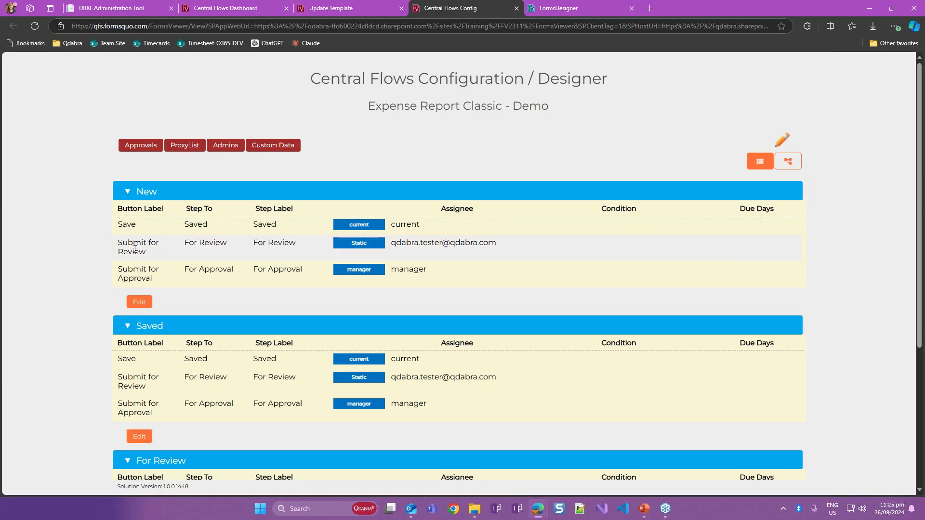
{"action": "left_click_drag", "start_coordinate": [128, 243], "coordinate": [227, 245]}
{"action": "left_click", "coordinate": [165, 252]}
{"action": "left_click", "coordinate": [227, 244]}
{"action": "left_click_drag", "start_coordinate": [408, 243], "coordinate": [478, 243]}
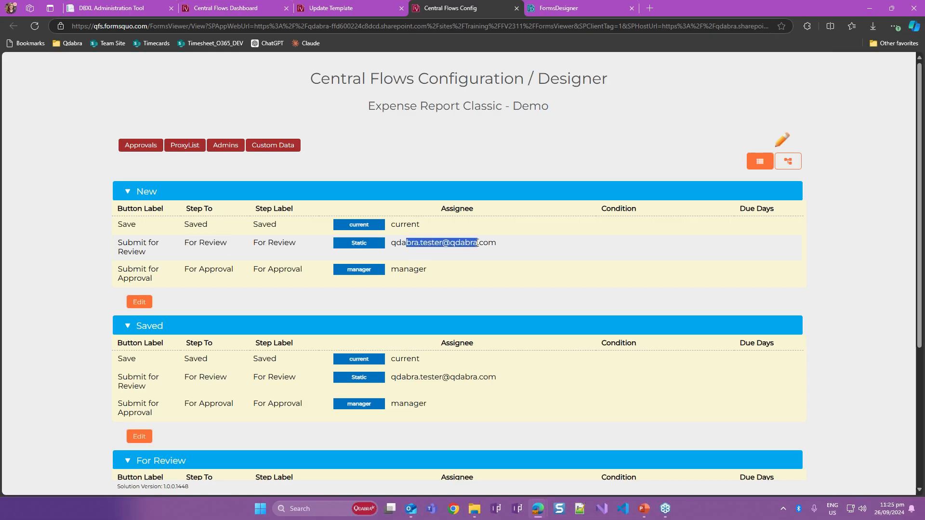
{"action": "left_click", "coordinate": [477, 247]}
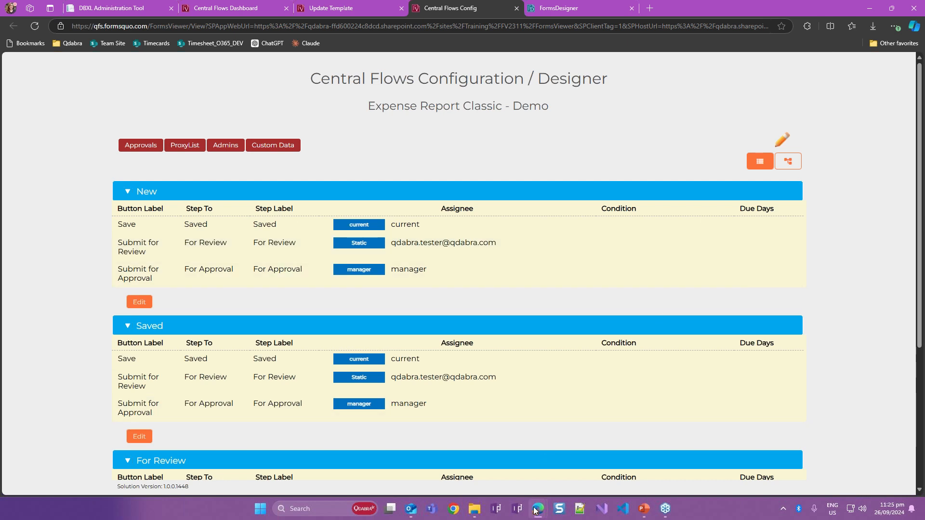
- Switch to the reviewer's InPrivate Central Flows Dashboard, refresh it and expand the Expense Report Classic - Demo assignments
{"action": "mouse_move", "coordinate": [537, 509]}
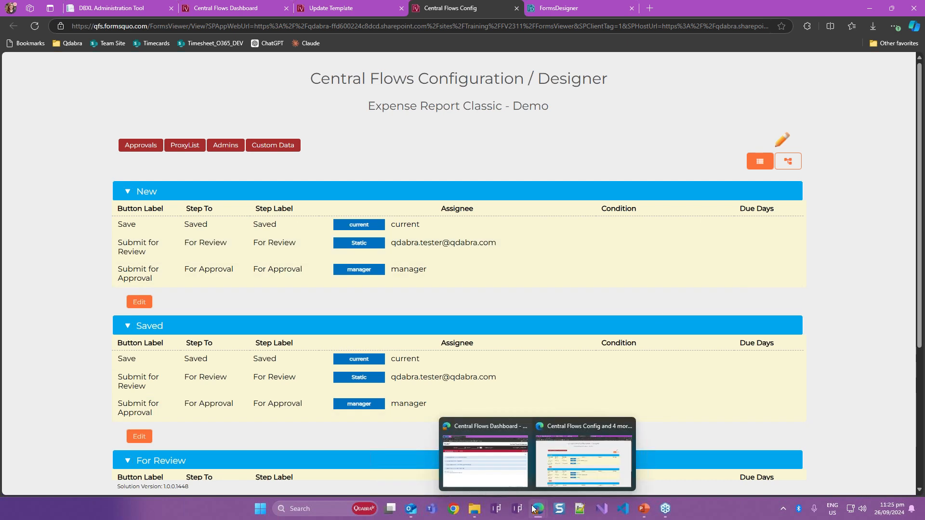
{"action": "left_click", "coordinate": [507, 471]}
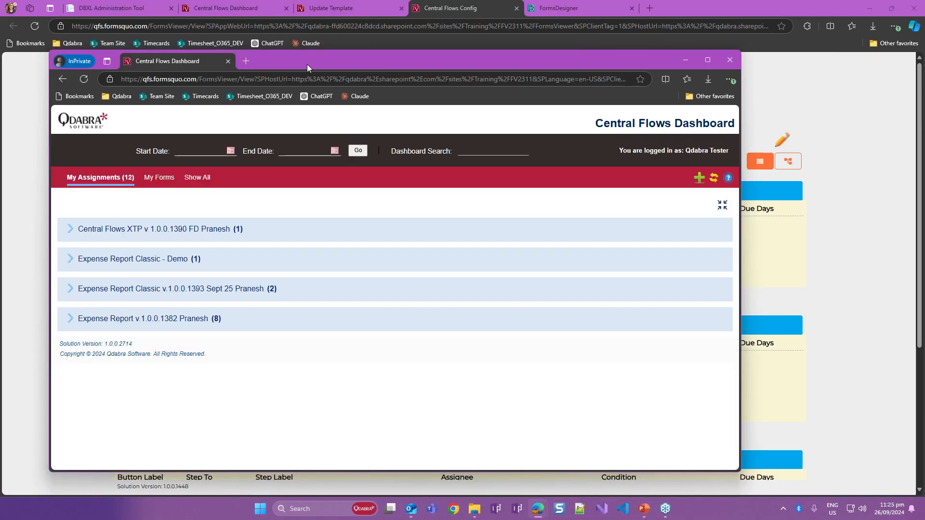
{"action": "left_click_drag", "start_coordinate": [307, 54], "coordinate": [310, 55]}
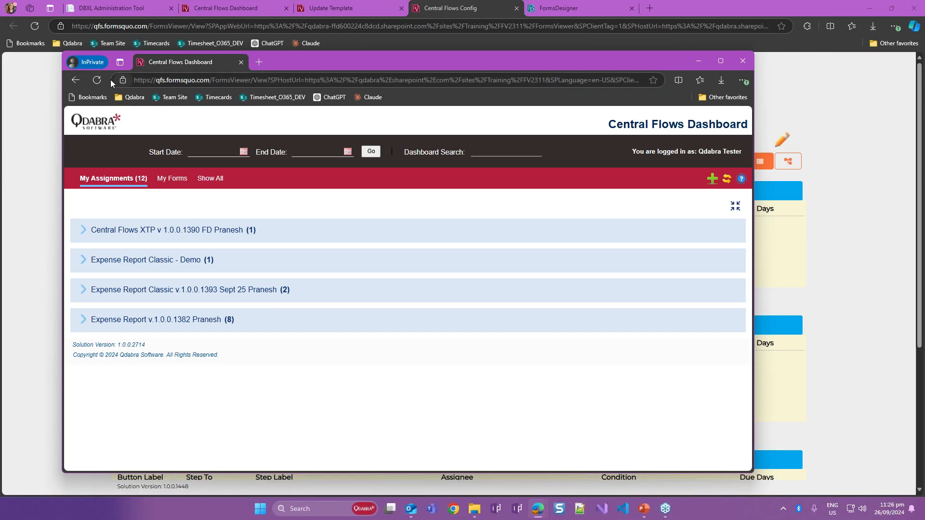
{"action": "left_click", "coordinate": [727, 179]}
{"action": "left_click_drag", "start_coordinate": [212, 264], "coordinate": [202, 264]}
{"action": "left_click", "coordinate": [83, 261]}
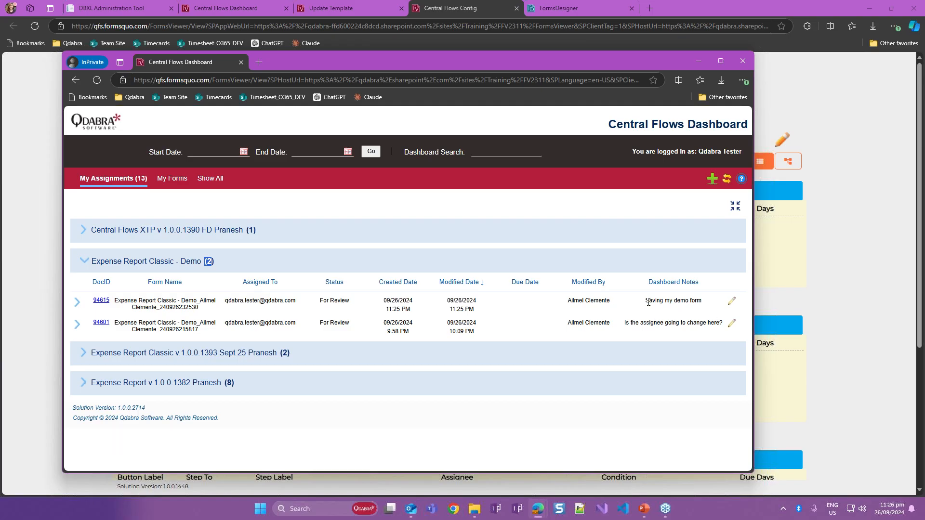
- Open the assigned form with the note "Saving my demo form" and review its logged-in user, entries and expenses
{"action": "left_click_drag", "start_coordinate": [645, 300], "coordinate": [701, 306]}
{"action": "left_click", "coordinate": [661, 302]}
{"action": "left_click", "coordinate": [104, 305]}
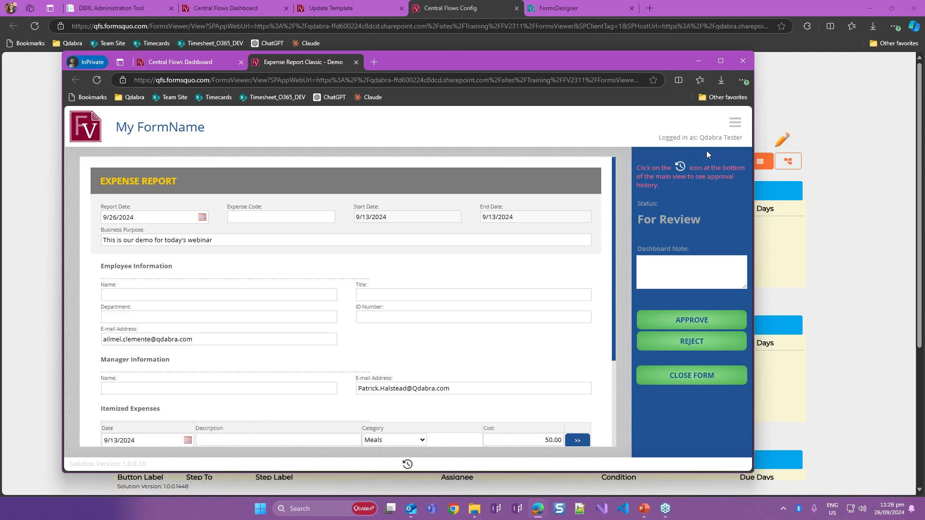
{"action": "left_click_drag", "start_coordinate": [704, 137], "coordinate": [733, 138]}
{"action": "left_click", "coordinate": [731, 141]}
{"action": "scroll", "coordinate": [331, 312], "scroll_direction": "down", "scroll_amount": 3}
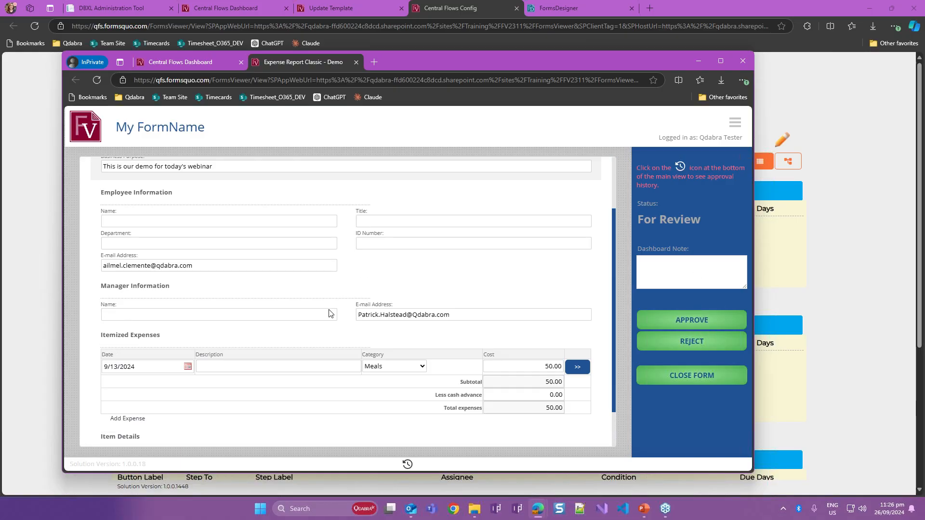
{"action": "scroll", "coordinate": [331, 313], "scroll_direction": "up", "scroll_amount": 3}
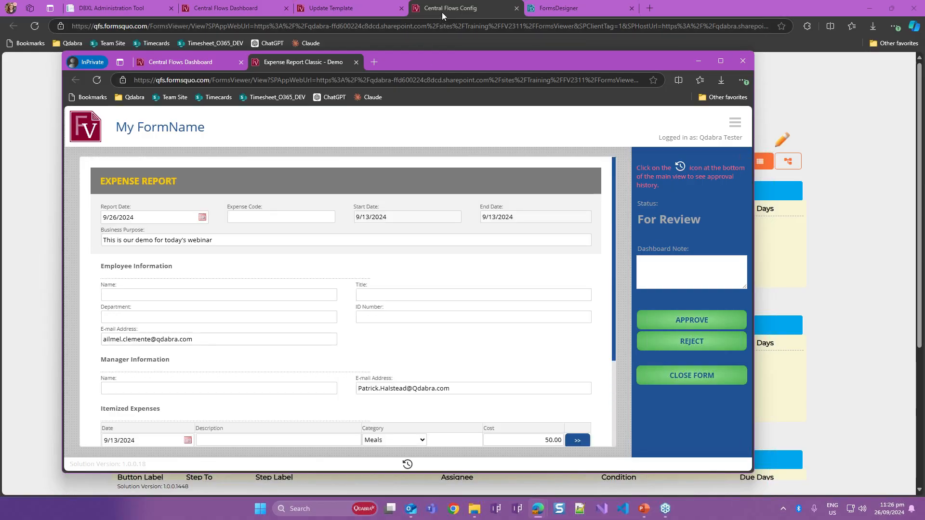
- On the submitter's dashboard, expand Expense Report Classic - Demo in My Forms and open the form noted "Saving my demo form"
{"action": "left_click", "coordinate": [270, 2]}
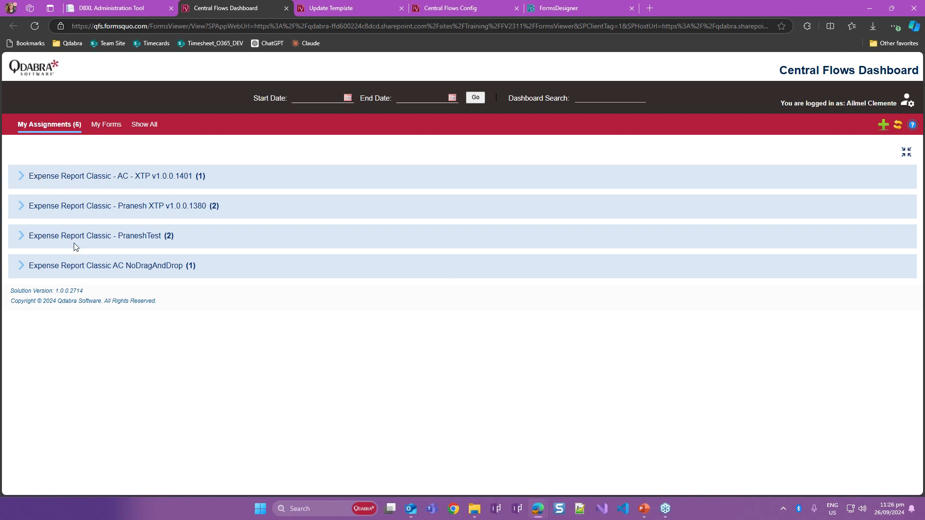
{"action": "left_click", "coordinate": [105, 126]}
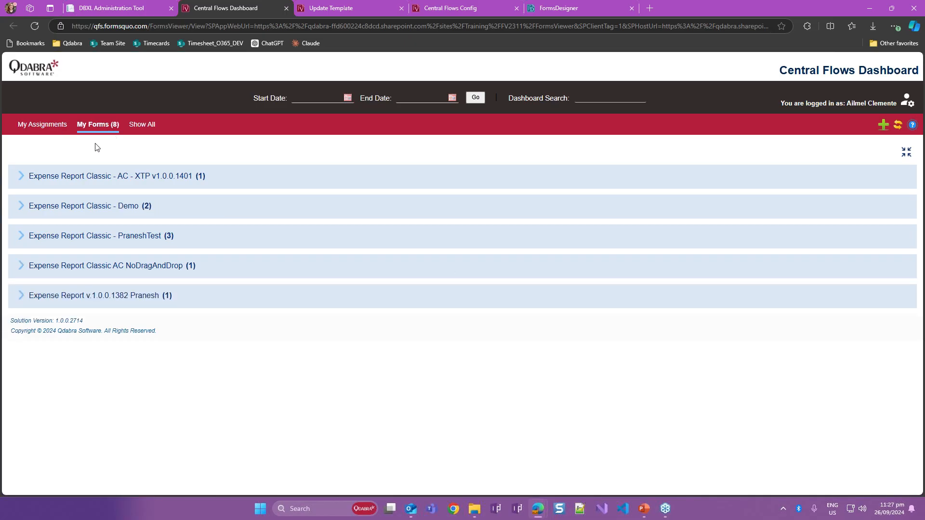
{"action": "left_click", "coordinate": [29, 208]}
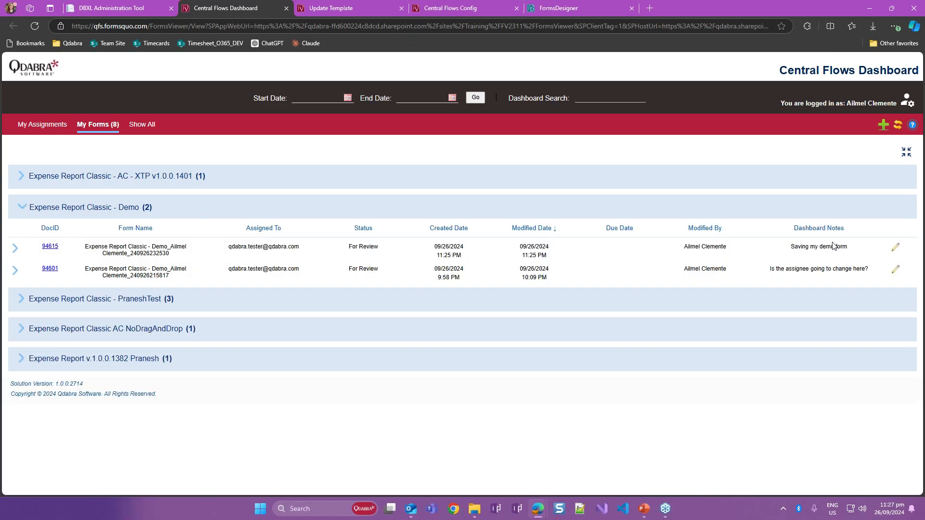
{"action": "left_click_drag", "start_coordinate": [833, 247], "coordinate": [794, 247]}
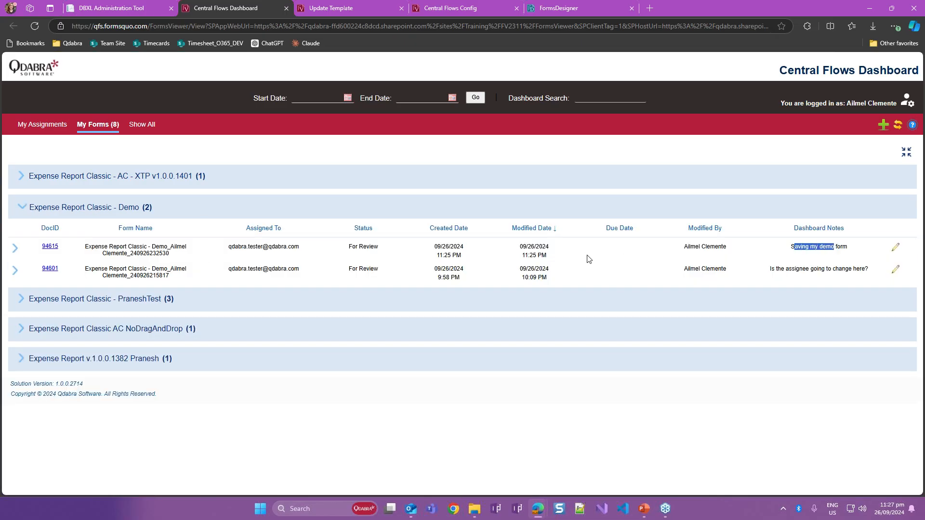
{"action": "left_click", "coordinate": [56, 249]}
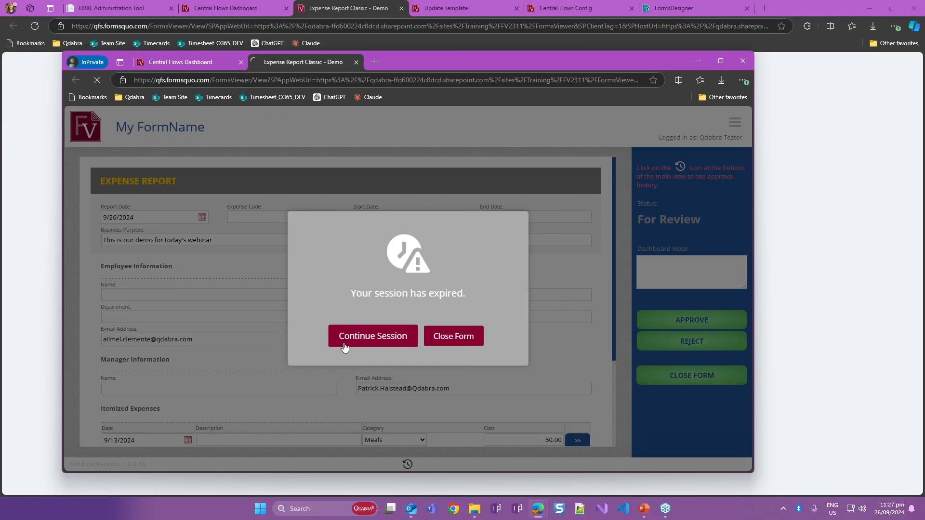
- Continue the expired session of the reviewer's form and look through its itemized expenses and approval options
{"action": "left_click", "coordinate": [344, 347]}
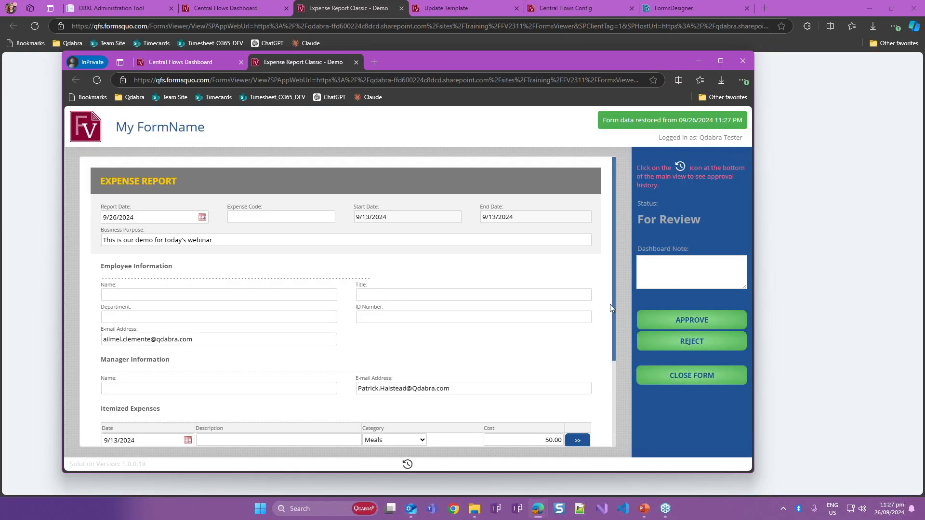
{"action": "scroll", "coordinate": [609, 307], "scroll_direction": "down", "scroll_amount": 3}
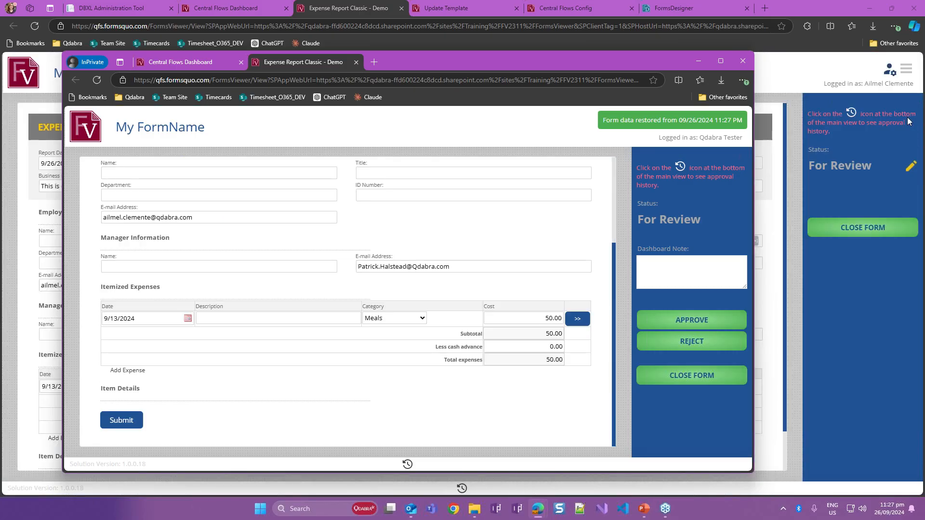
- Compare the submitter's and reviewer's windows of the same For Review form and try to unlock the submitter's copy for editing
{"action": "left_click", "coordinate": [873, 217]}
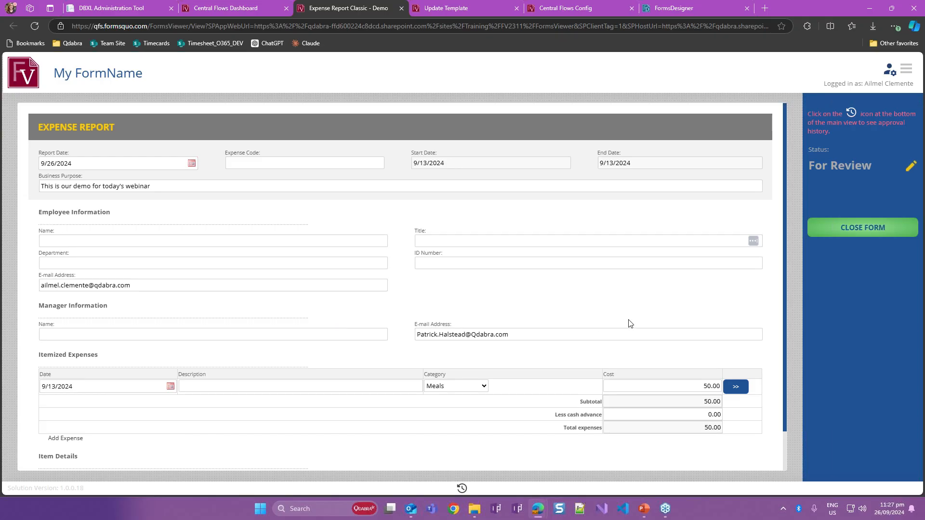
{"action": "key", "text": "alt+Tab"}
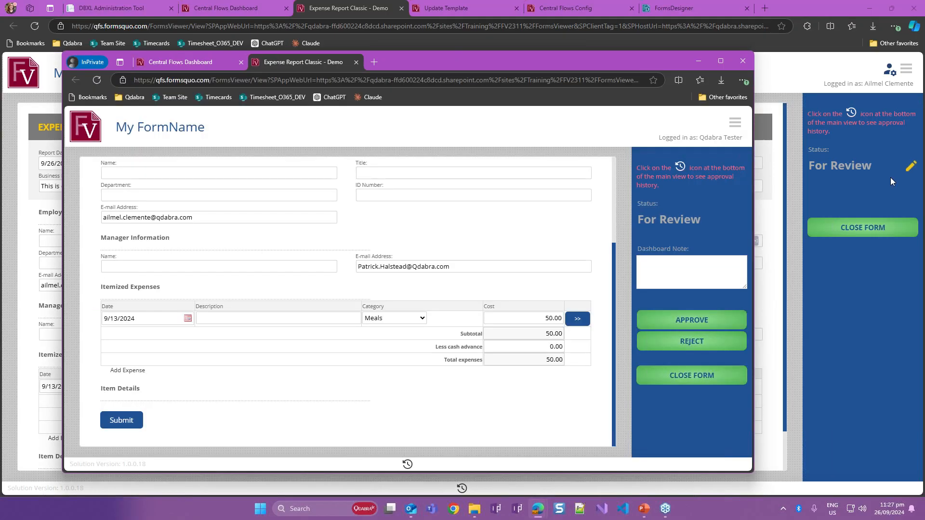
{"action": "left_click", "coordinate": [891, 178]}
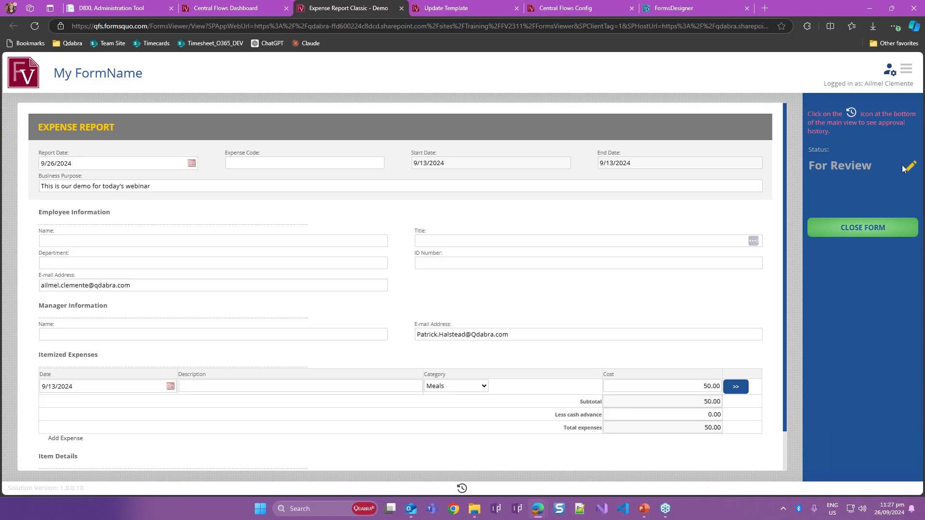
{"action": "left_click", "coordinate": [910, 168]}
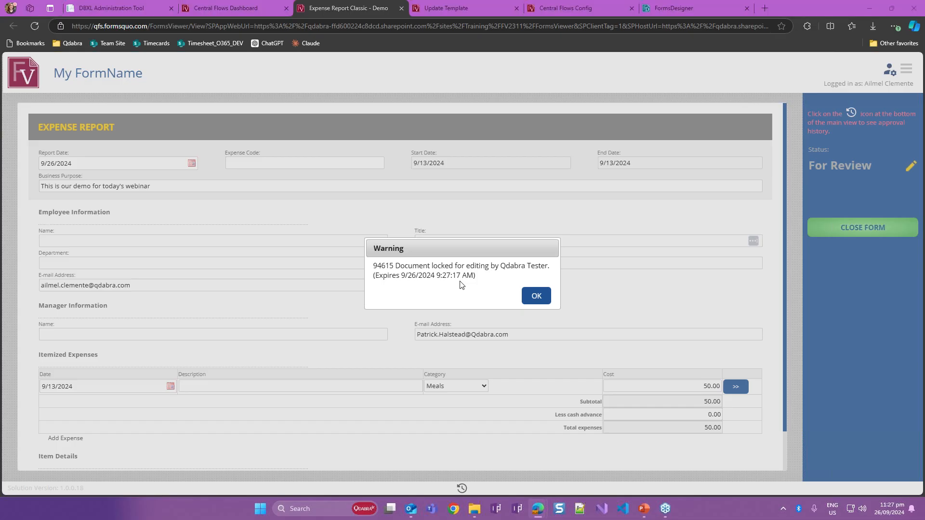
{"action": "key", "text": "alt+Tab"}
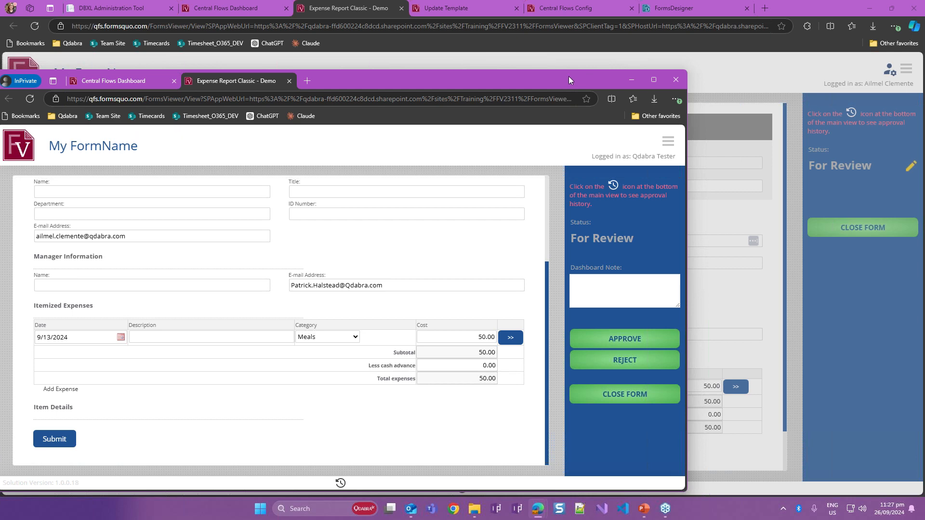
{"action": "left_click_drag", "start_coordinate": [568, 76], "coordinate": [604, 68]}
{"action": "left_click", "coordinate": [771, 429]}
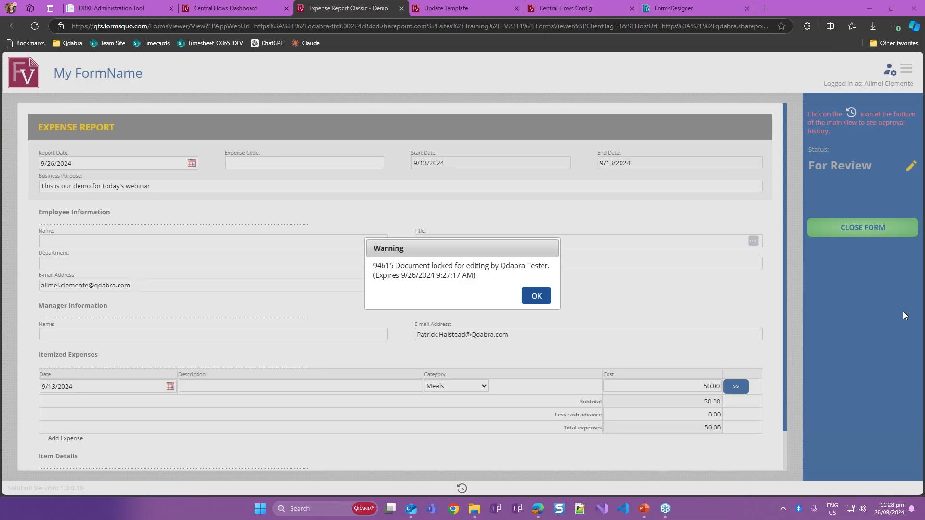
- Add a row to the ProxyList of Expense Report Classic - Demo and pick the submitter by e-mail as its Name
{"action": "left_click", "coordinate": [555, 12]}
{"action": "left_click", "coordinate": [195, 147]}
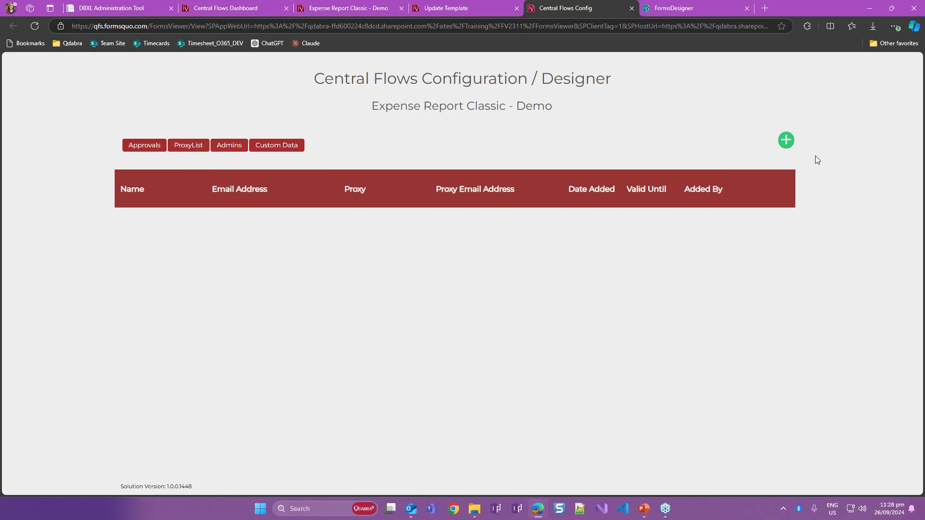
{"action": "left_click", "coordinate": [794, 143]}
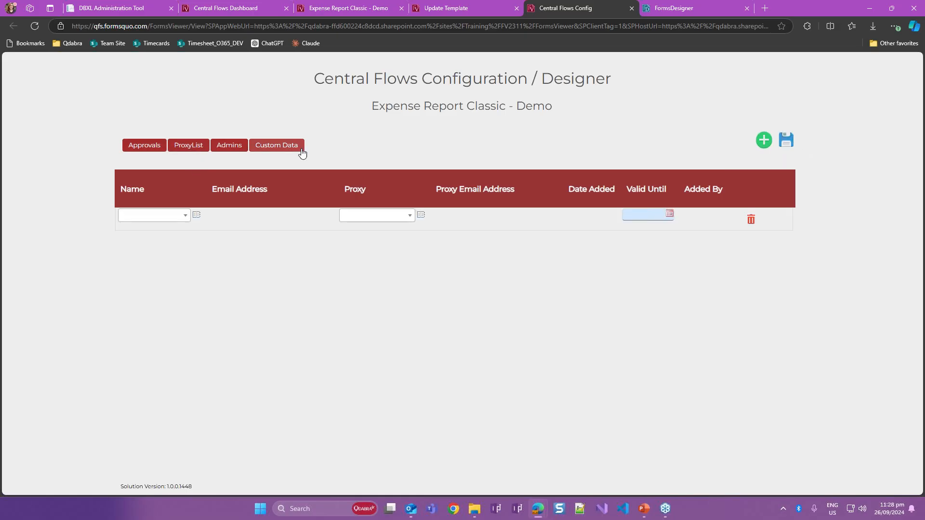
{"action": "left_click", "coordinate": [197, 216]}
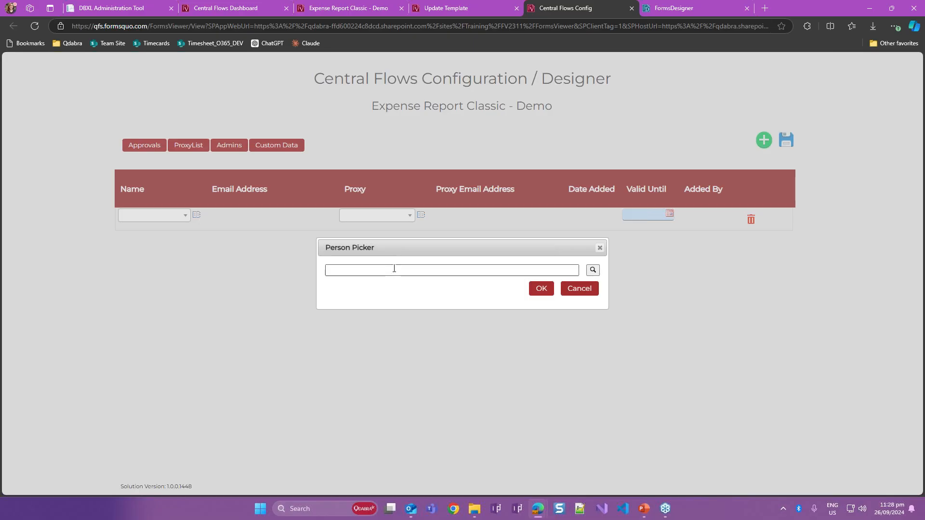
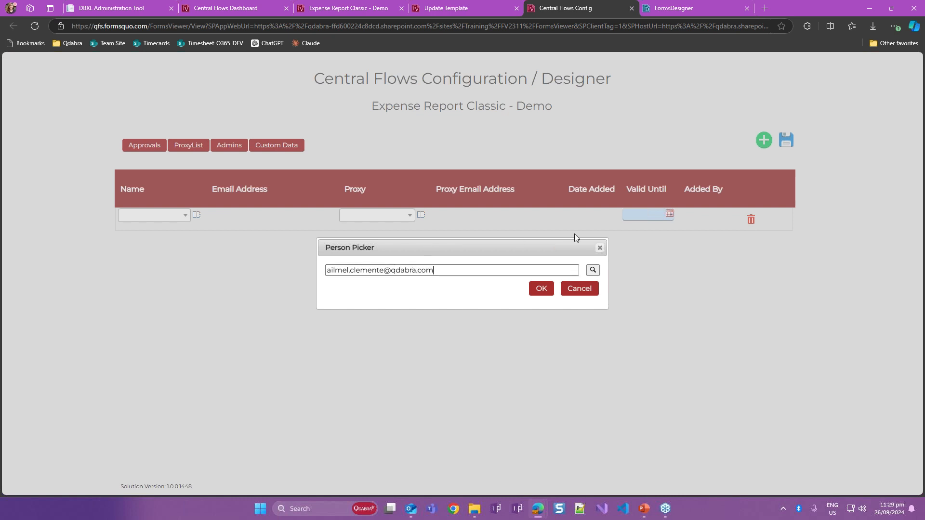
{"action": "left_click", "coordinate": [593, 270]}
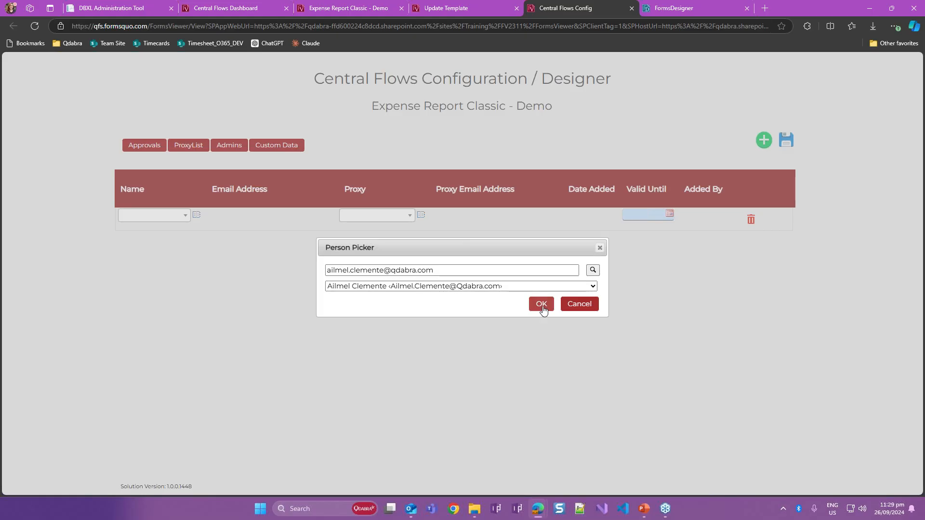
{"action": "left_click", "coordinate": [542, 304]}
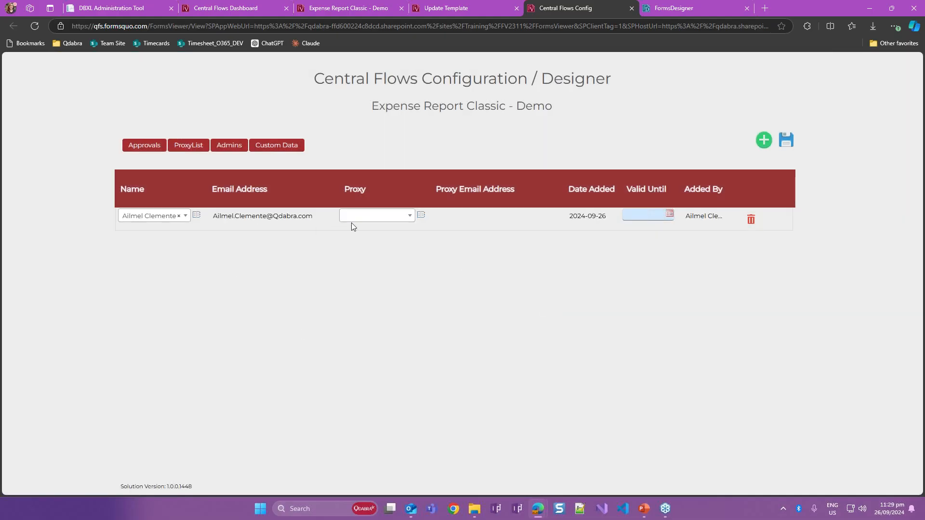
- Find the manager by first name and assign their Qdabra.com account as the Proxy in the new row
{"action": "left_click", "coordinate": [421, 215]}
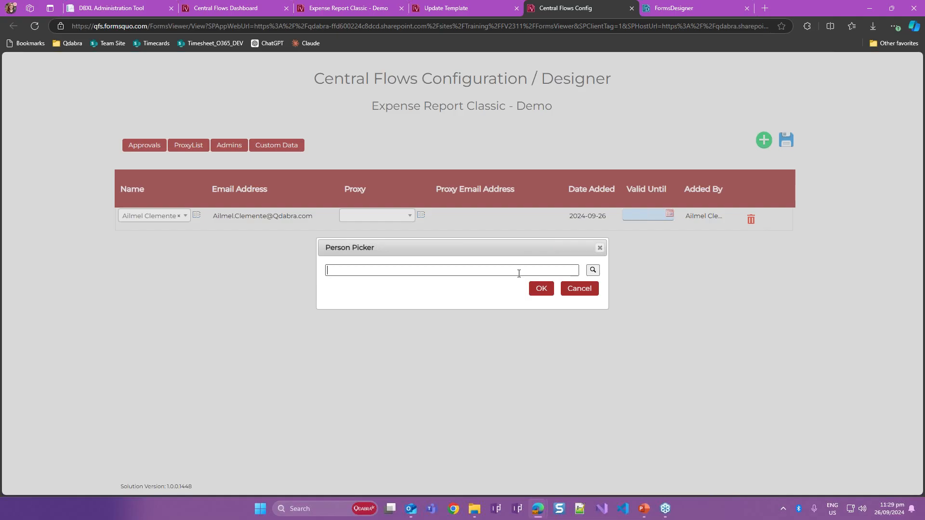
{"action": "type", "text": "patrick"}
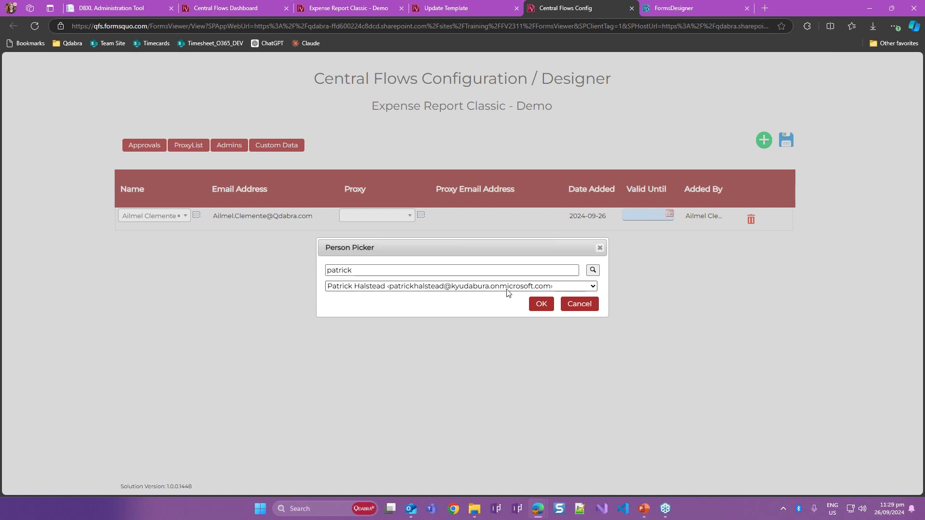
{"action": "left_click", "coordinate": [507, 288]}
{"action": "left_click", "coordinate": [475, 311]}
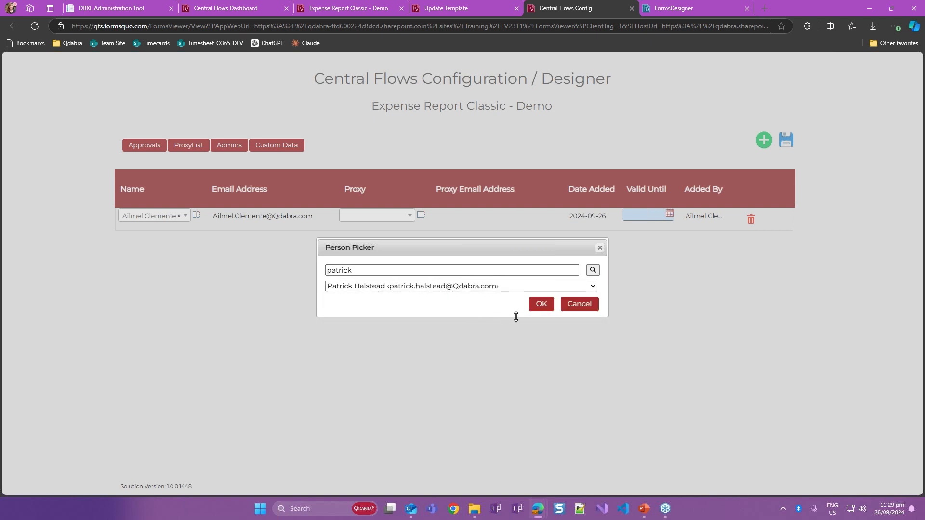
{"action": "left_click", "coordinate": [541, 304]}
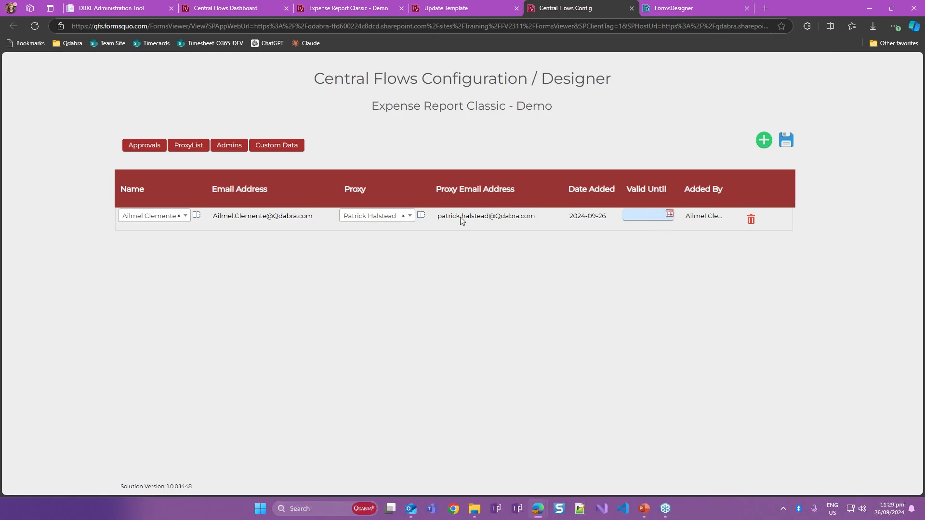
- Set the proxy's Valid Until date to 9/30/2024 and save the proxy list
{"action": "left_click", "coordinate": [670, 214]}
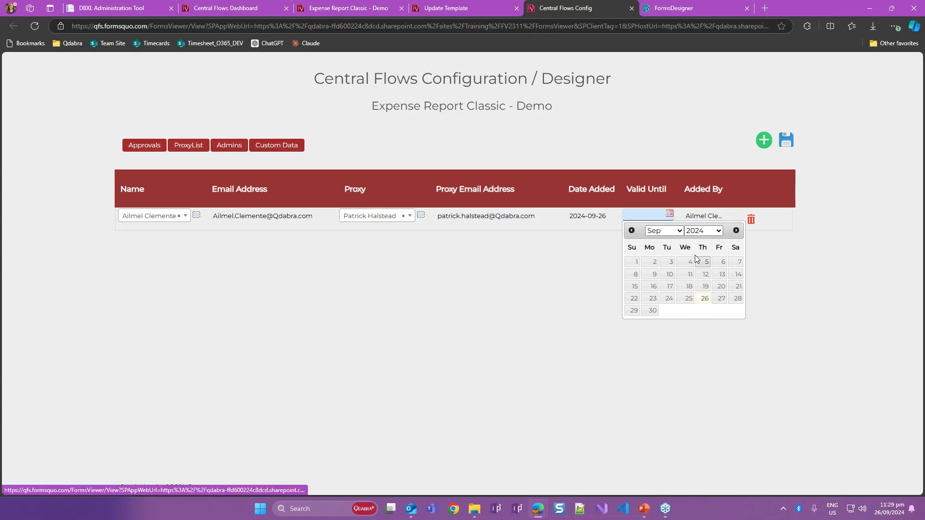
{"action": "left_click", "coordinate": [653, 312]}
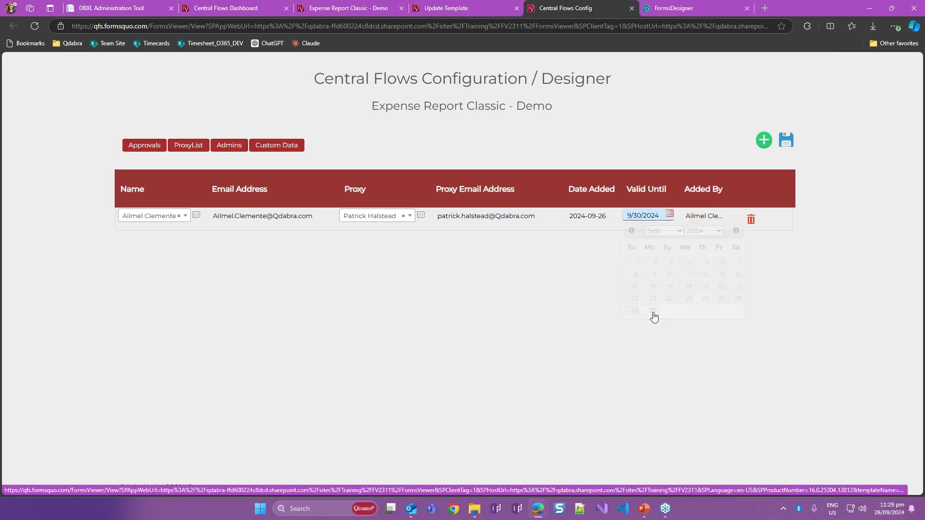
{"action": "left_click", "coordinate": [785, 153]}
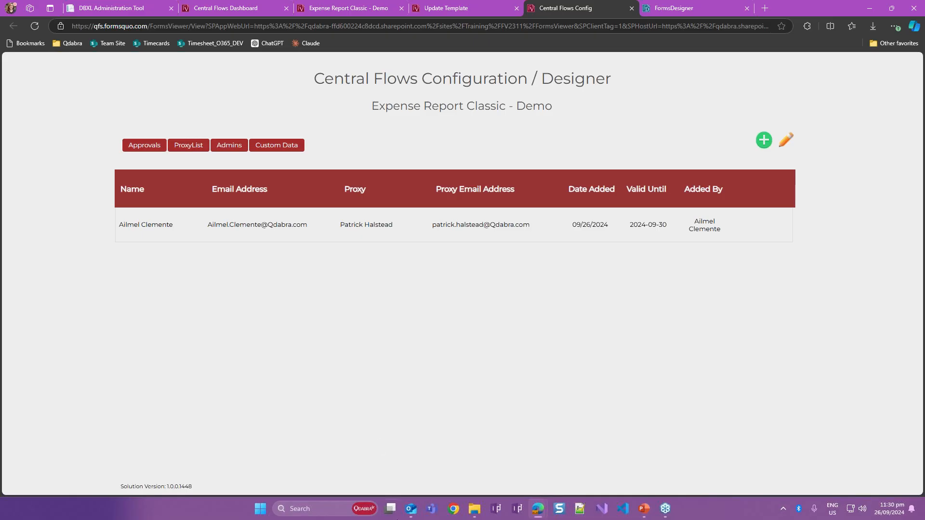
- Switch to Outlook and examine the latest Central Flows Notification e-mails among the Other messages, including the For Review notification's recipient
{"action": "mouse_move", "coordinate": [411, 508]}
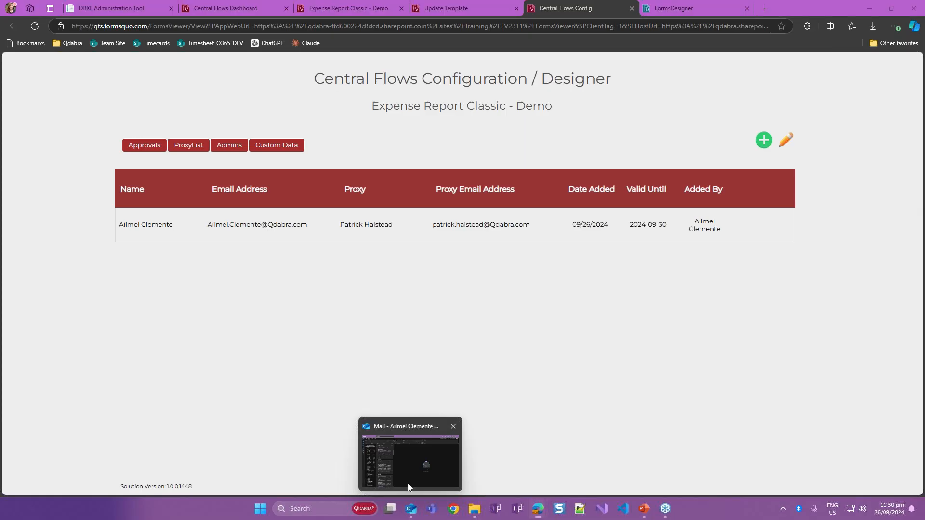
{"action": "left_click", "coordinate": [408, 484]}
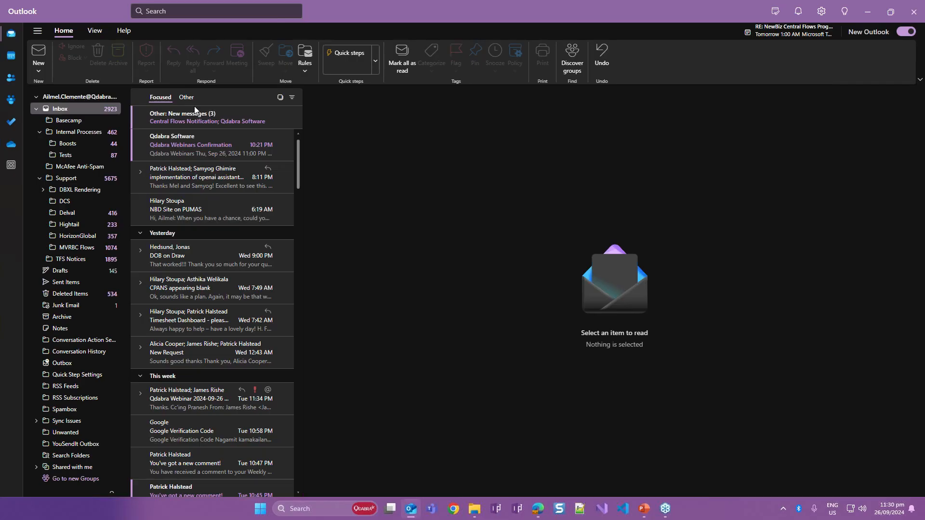
{"action": "left_click", "coordinate": [187, 98]}
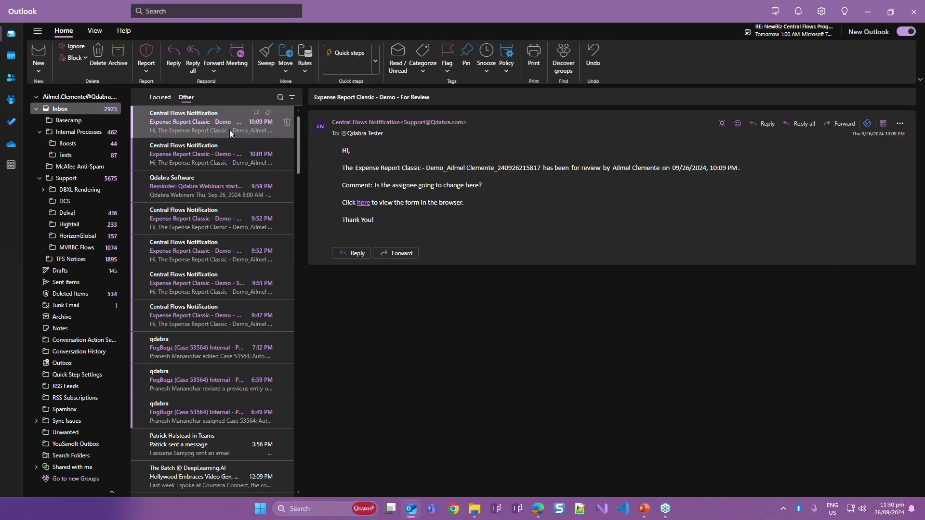
{"action": "left_click", "coordinate": [218, 163]}
{"action": "left_click", "coordinate": [215, 124]}
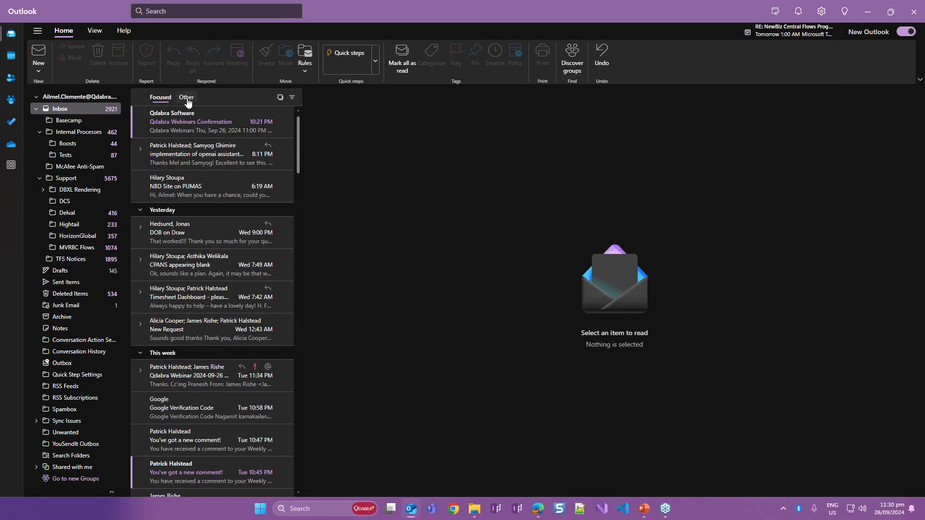
{"action": "left_click", "coordinate": [186, 97]}
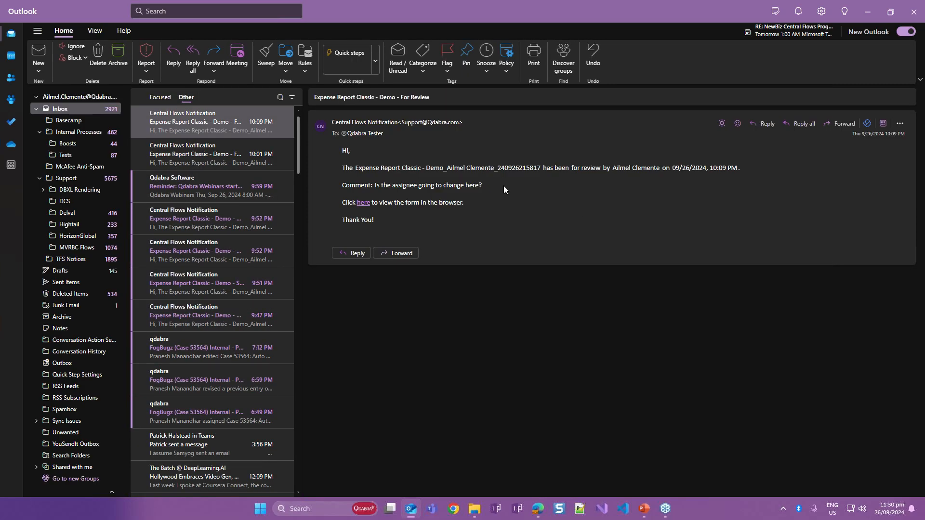
{"action": "left_click", "coordinate": [375, 136]}
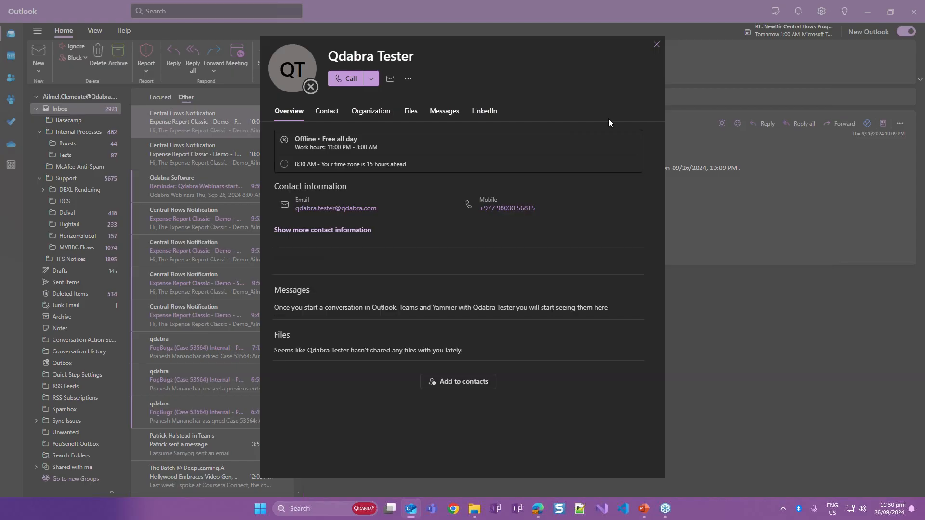
{"action": "key", "text": "Escape"}
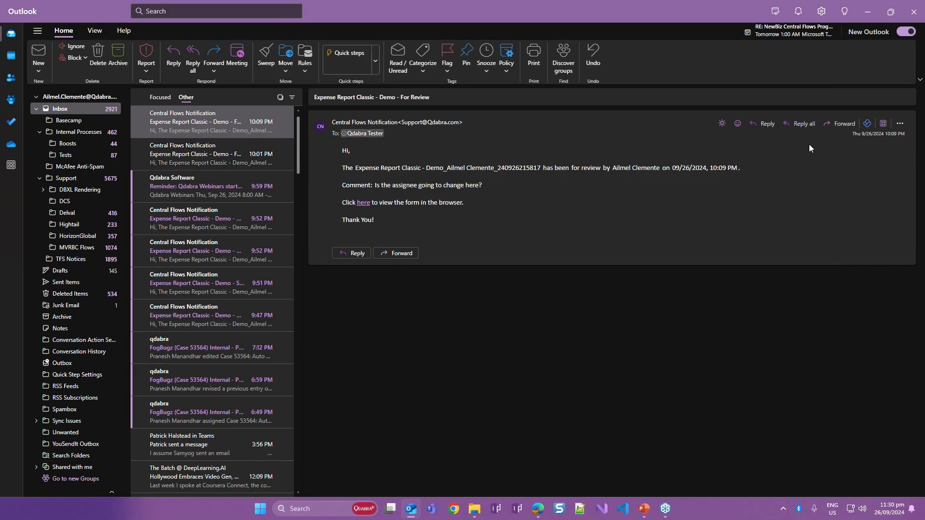
{"action": "left_click", "coordinate": [874, 14]}
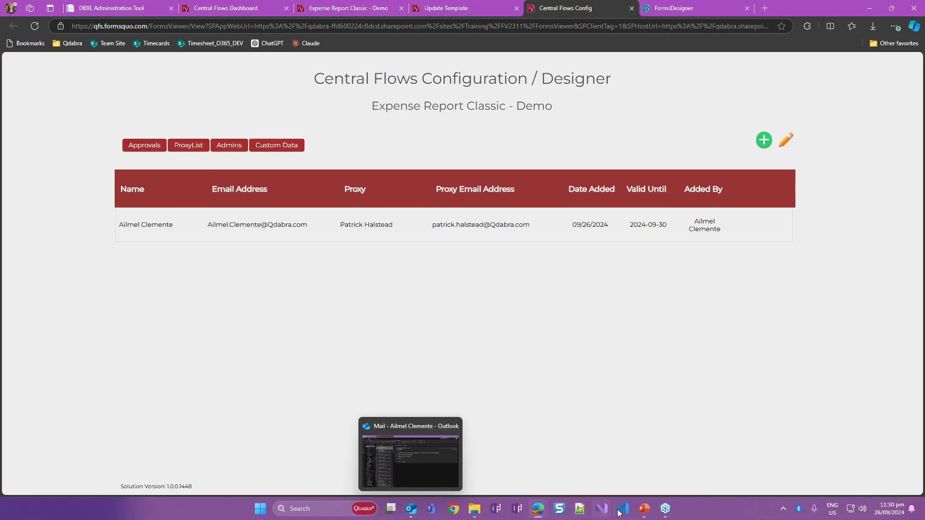
- Close the expired form and its tab in the reviewer's InPrivate window, and return to the Central Flows Config page
{"action": "mouse_move", "coordinate": [547, 514]}
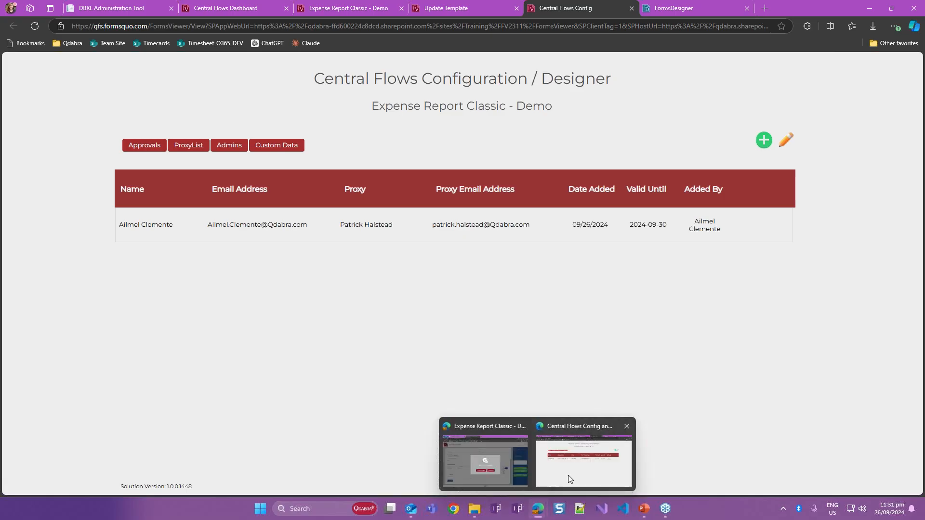
{"action": "left_click", "coordinate": [504, 472]}
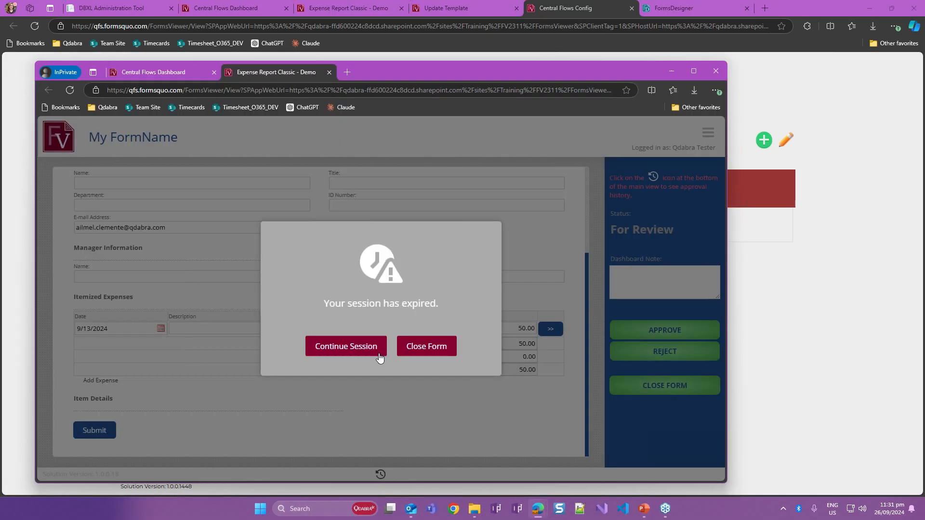
{"action": "left_click", "coordinate": [445, 351]}
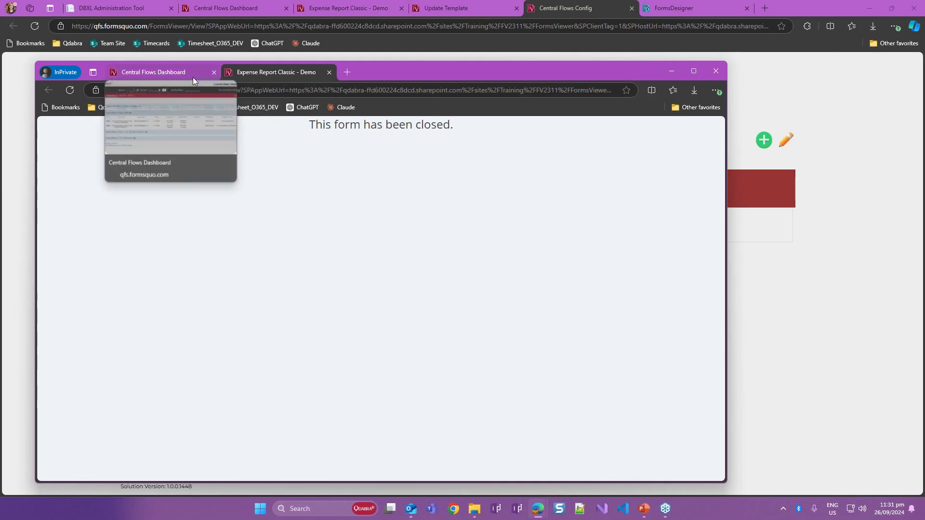
{"action": "left_click", "coordinate": [908, 298]}
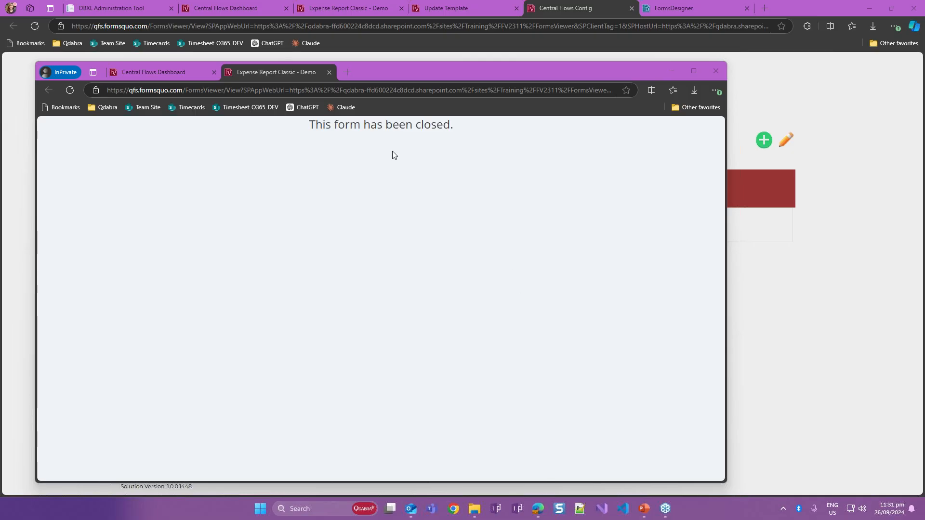
{"action": "left_click", "coordinate": [329, 72]}
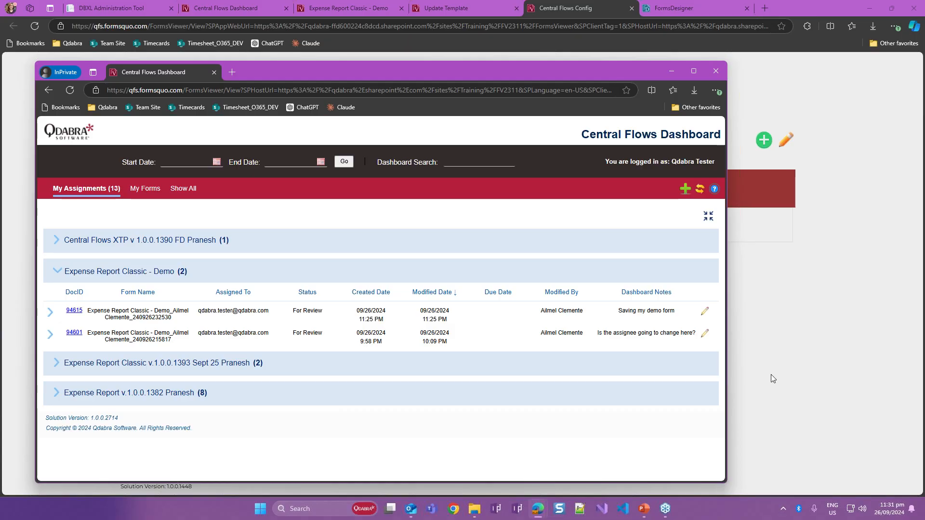
{"action": "left_click", "coordinate": [800, 373]}
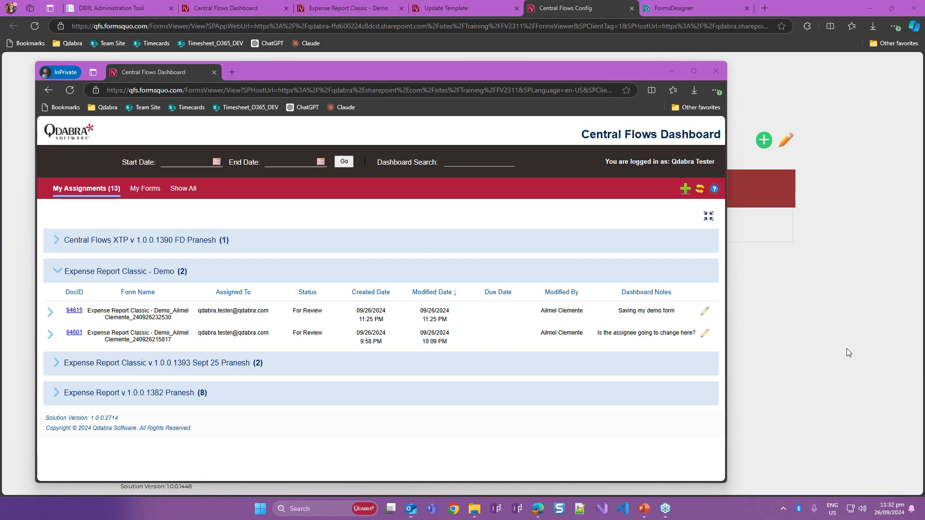
{"action": "left_click", "coordinate": [561, 8]}
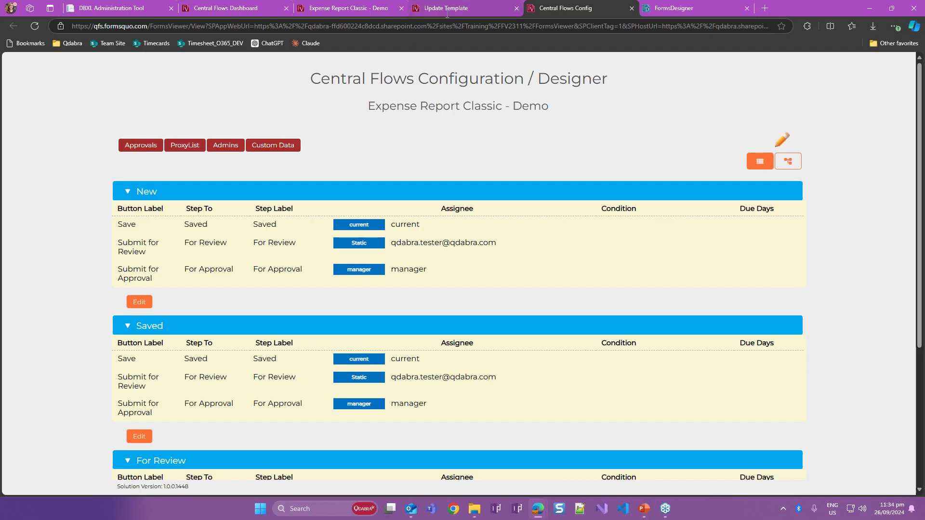
- View the Admins list, reload the Central Flows Config page and review the saved entry in its proxy list
{"action": "left_click", "coordinate": [225, 144]}
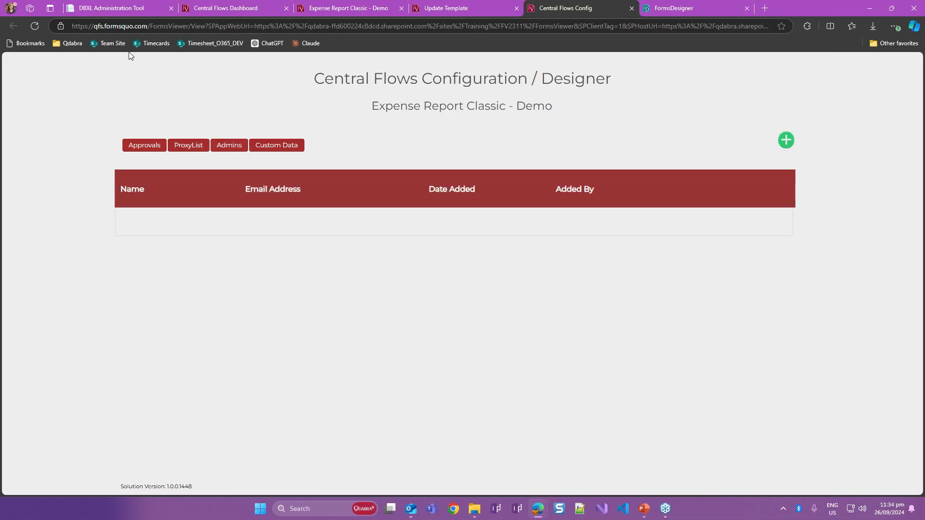
{"action": "left_click", "coordinate": [35, 26]}
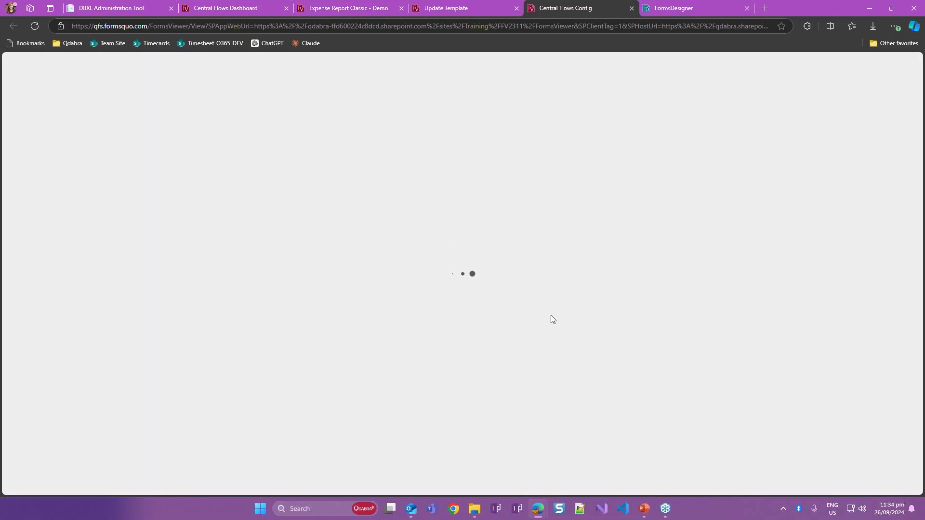
{"action": "left_click", "coordinate": [188, 145]}
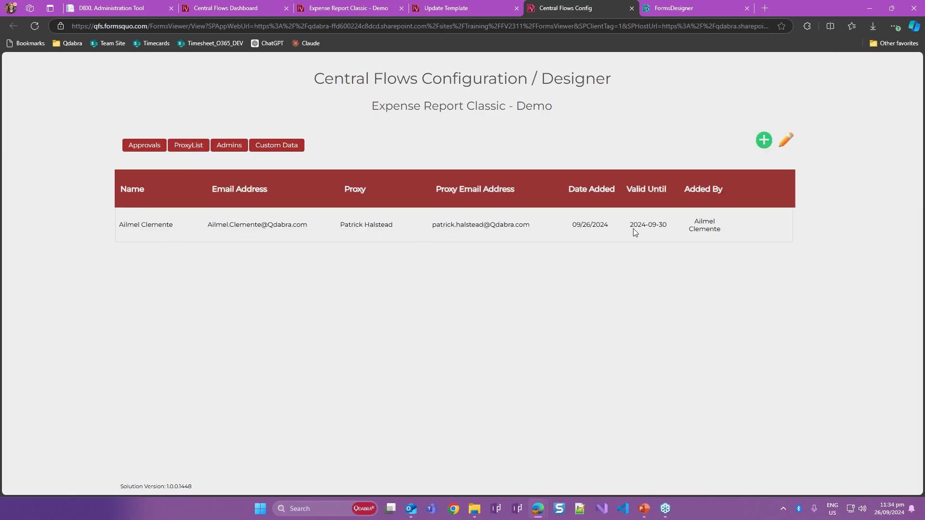
{"action": "left_click", "coordinate": [666, 241]}
- Add a second proxy row and assign the same employee's Qdabra.com account as its Name, searching by their full account name
{"action": "left_click", "coordinate": [760, 145]}
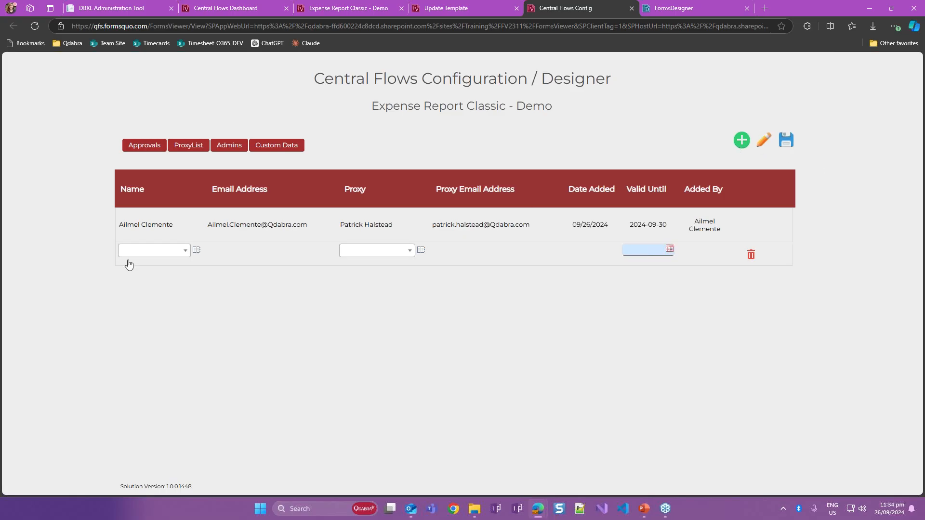
{"action": "left_click", "coordinate": [196, 250]}
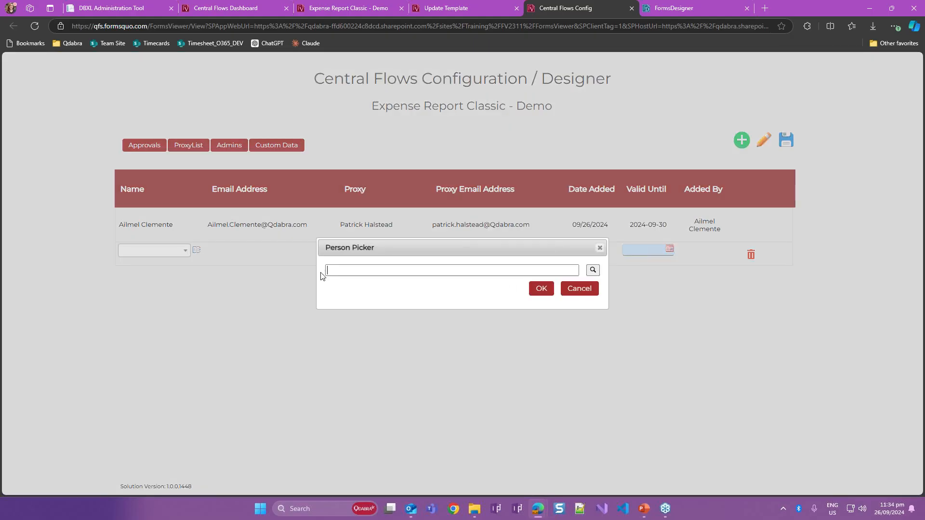
{"action": "key", "text": "Return"}
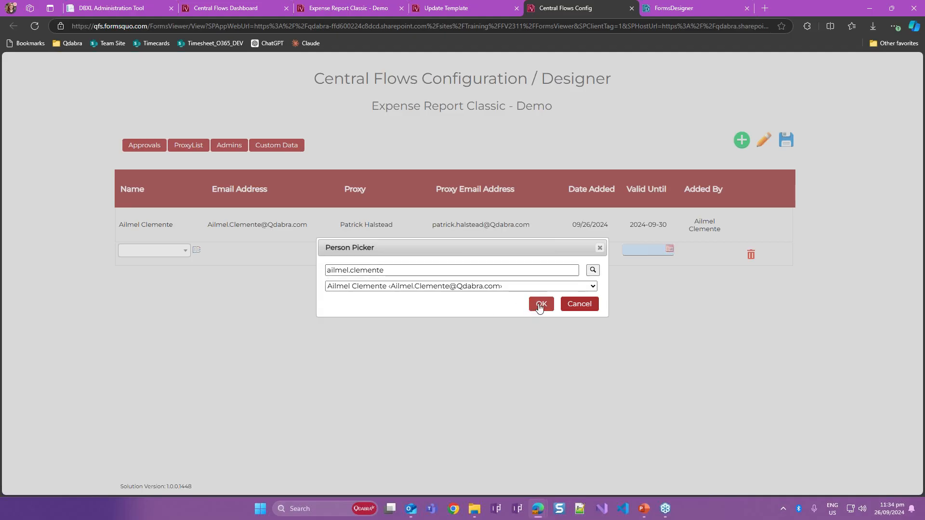
{"action": "left_click", "coordinate": [538, 304]}
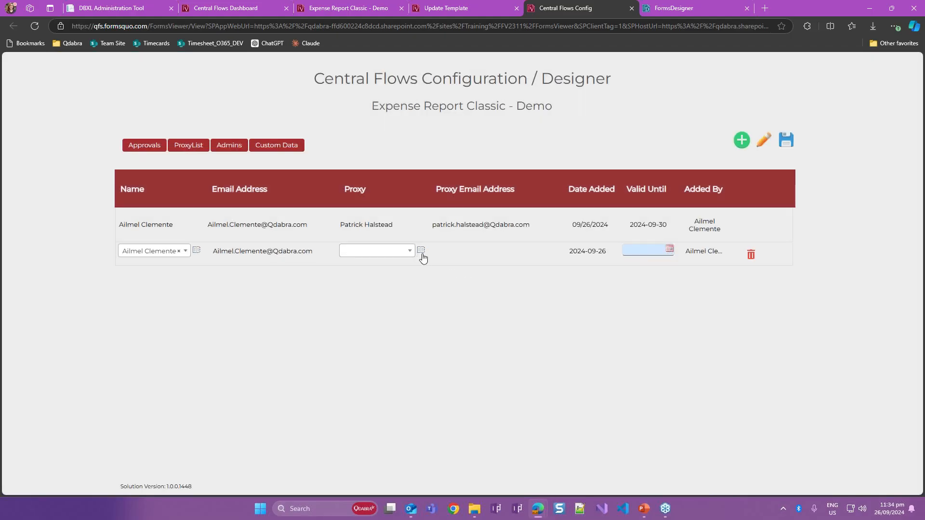
- Find a different proxy by first name and assign their Qdabra.com account as the Proxy in the second row
{"action": "left_click", "coordinate": [421, 251]}
{"action": "type", "text": "hilary"}
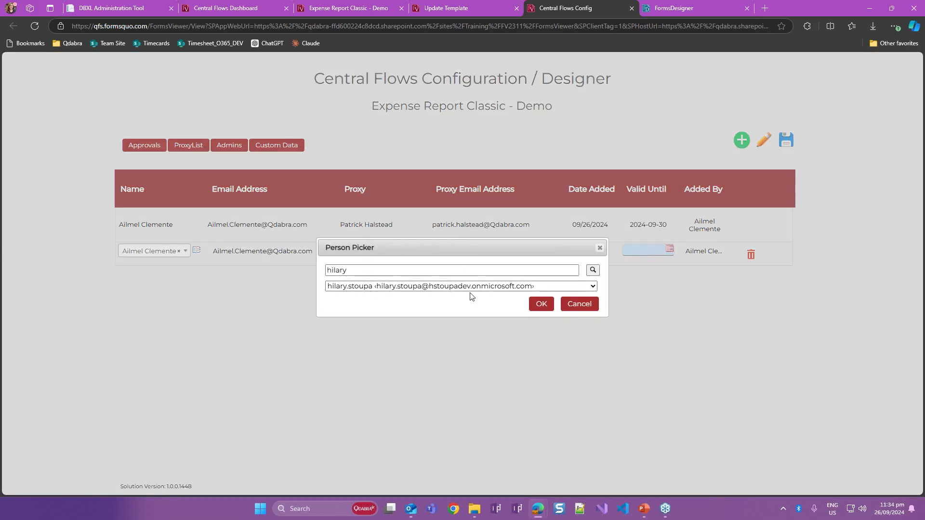
{"action": "left_click", "coordinate": [485, 288]}
{"action": "left_click", "coordinate": [486, 314]}
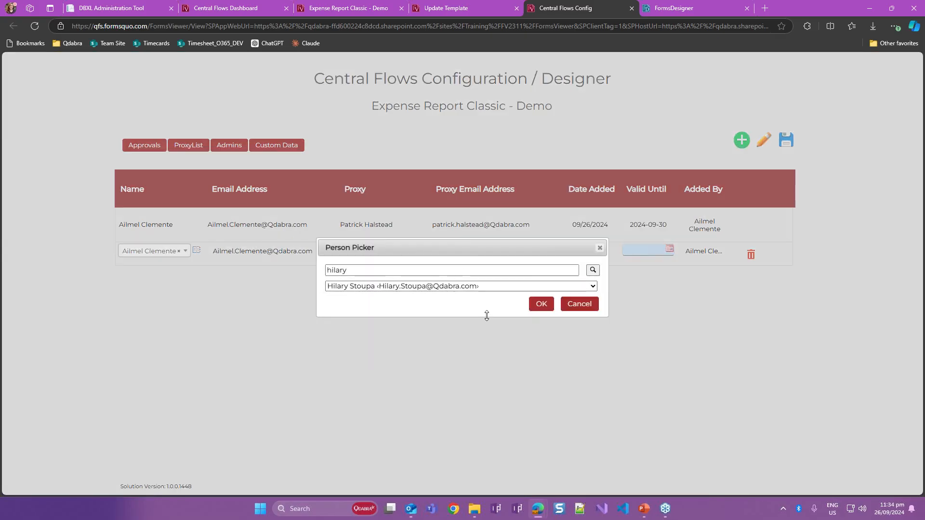
{"action": "left_click", "coordinate": [540, 304]}
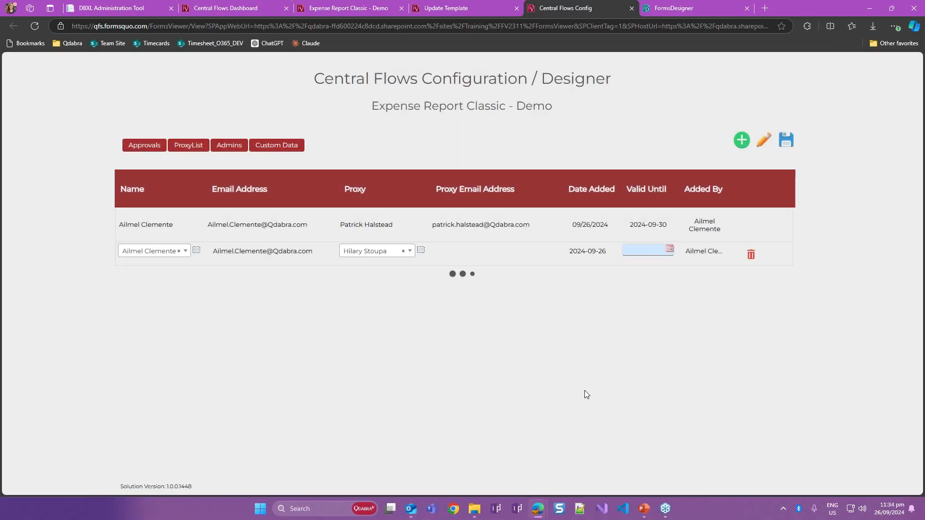
- Set the second proxy's Valid Until date to 9/27/2024 and save the proxy list
{"action": "left_click", "coordinate": [670, 249]}
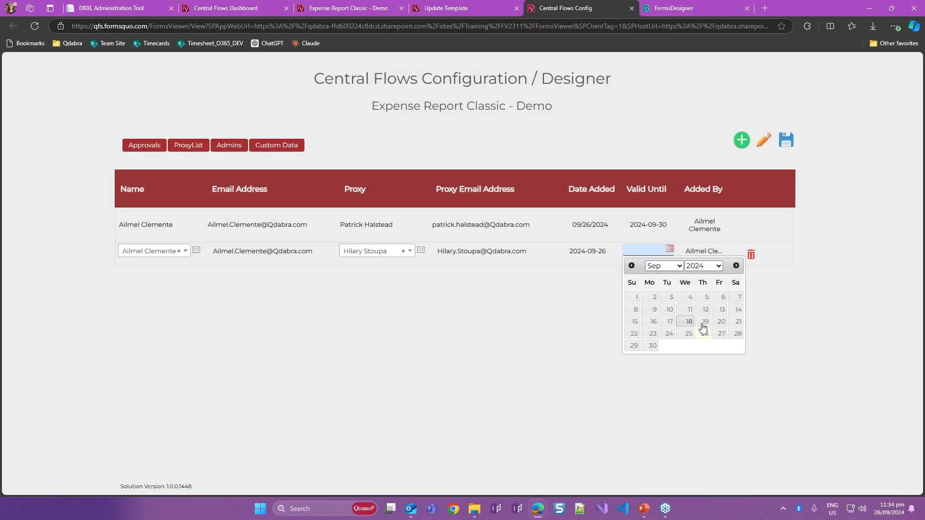
{"action": "left_click", "coordinate": [724, 336]}
{"action": "left_click", "coordinate": [785, 143]}
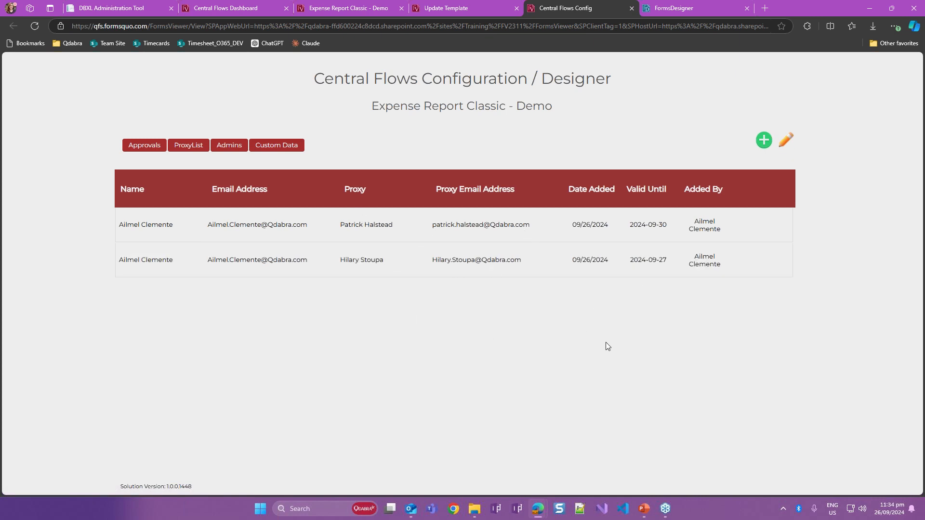
- Switch to the PowerPoint slide show, advance to the Submit Error Handling slide and end the show
{"action": "mouse_move", "coordinate": [648, 505]}
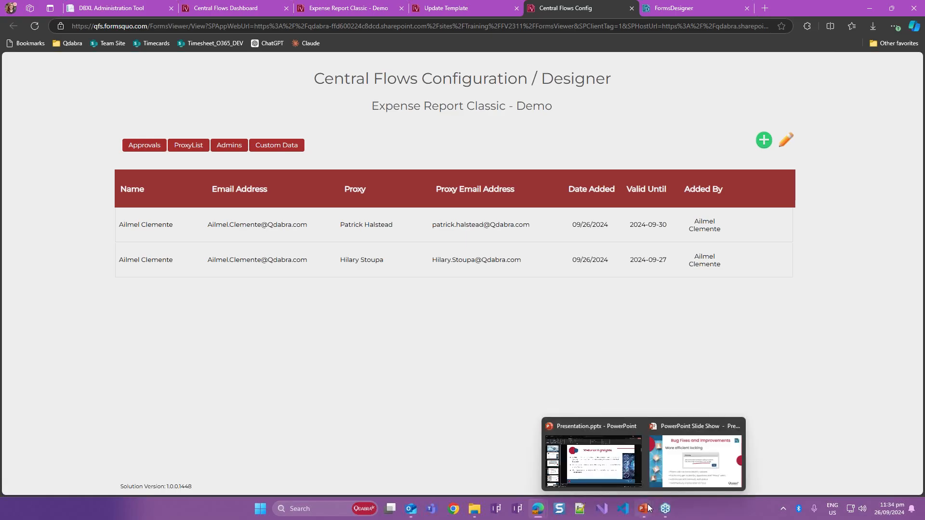
{"action": "left_click", "coordinate": [673, 469]}
{"action": "left_click", "coordinate": [618, 398]}
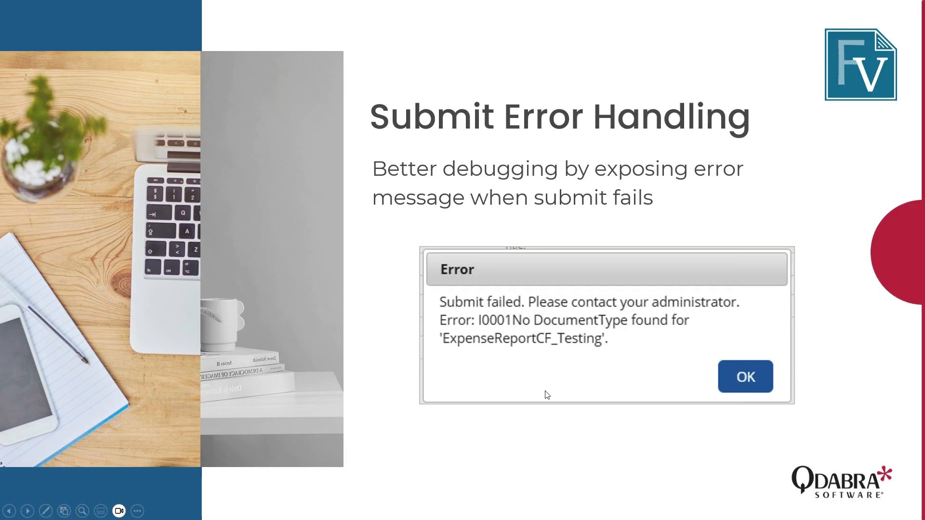
{"action": "key", "text": "Escape"}
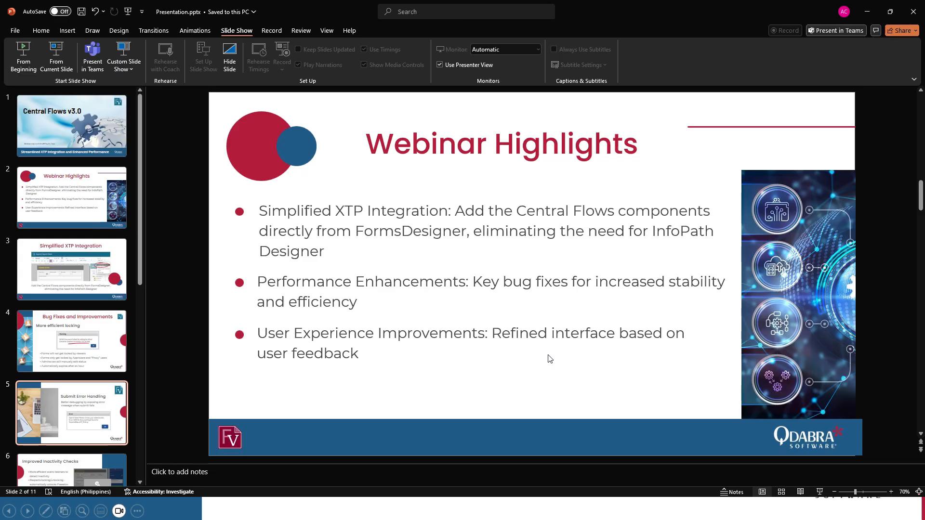
- Return to the main Edge window and open the Expense Report Classic - Demo template in FormsDesigner from its Update Template page
{"action": "mouse_move", "coordinate": [538, 509]}
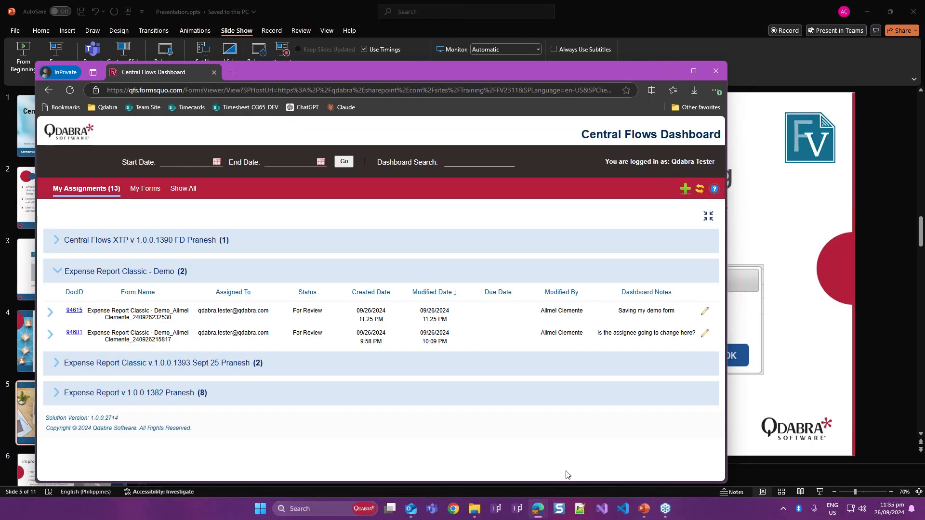
{"action": "left_click", "coordinate": [570, 465]}
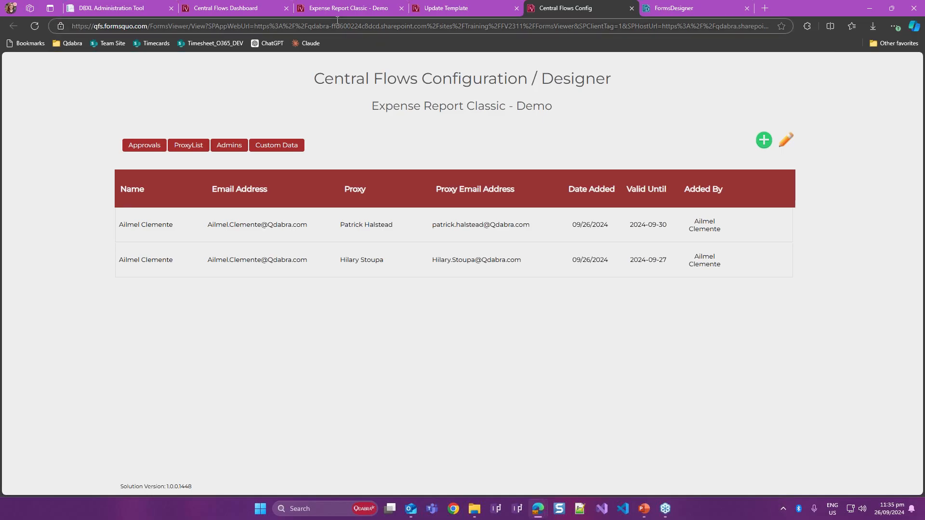
{"action": "left_click", "coordinate": [434, 8]}
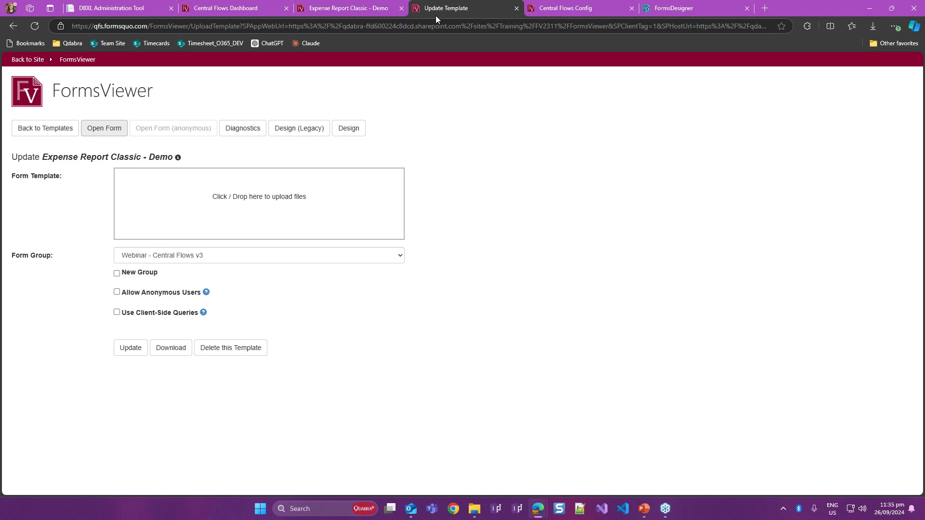
{"action": "left_click", "coordinate": [361, 135]}
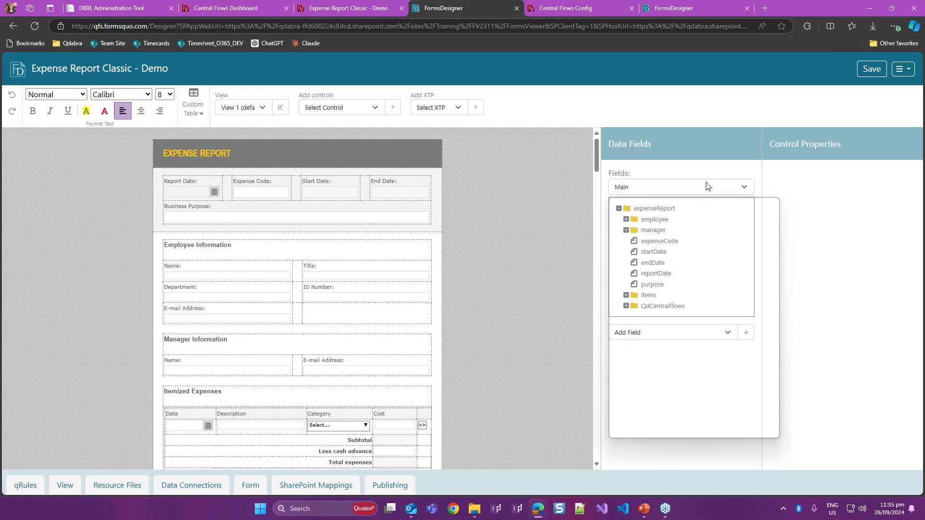
- Show the v2_XtpLogic_CentralFlows (Secondary) fields and expand the Actions and DbxlActions groups
{"action": "left_click", "coordinate": [704, 186]}
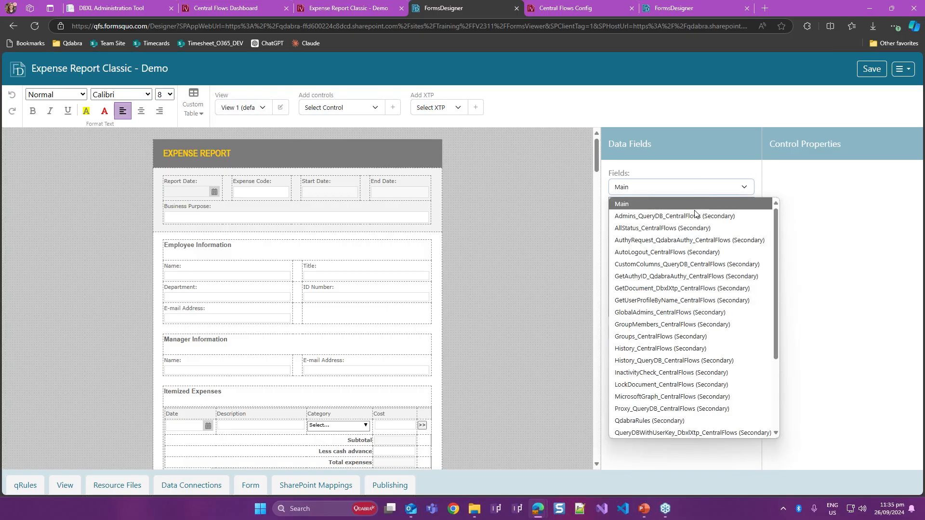
{"action": "key", "text": "v"}
{"action": "left_click", "coordinate": [686, 183]}
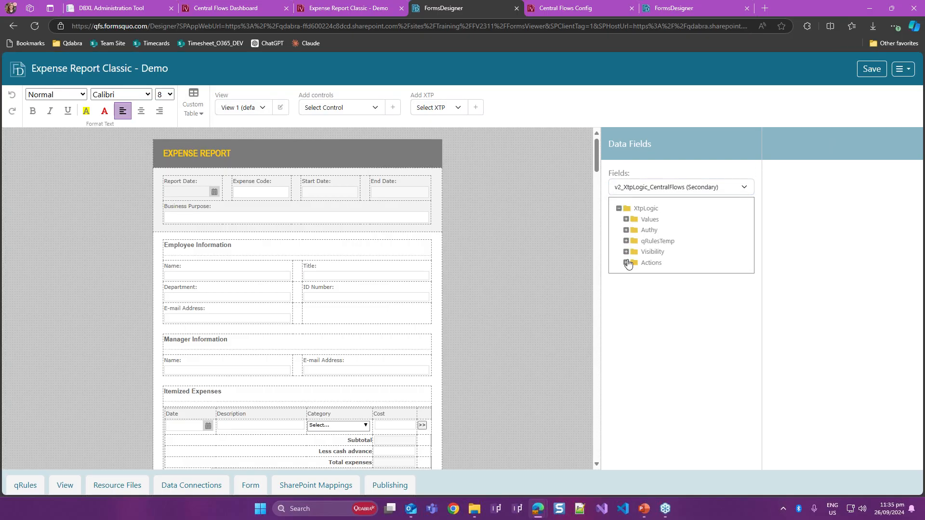
{"action": "left_click", "coordinate": [627, 262]}
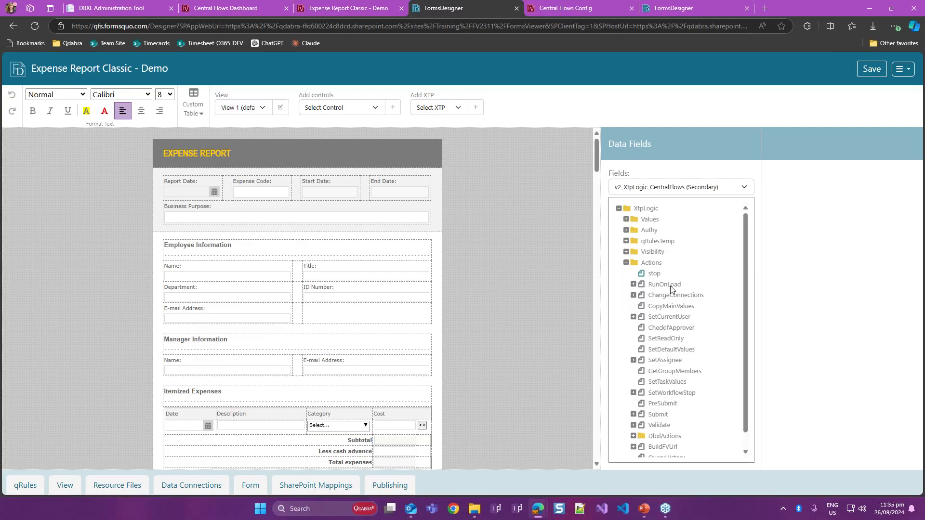
{"action": "scroll", "coordinate": [695, 313], "scroll_direction": "down", "scroll_amount": 1}
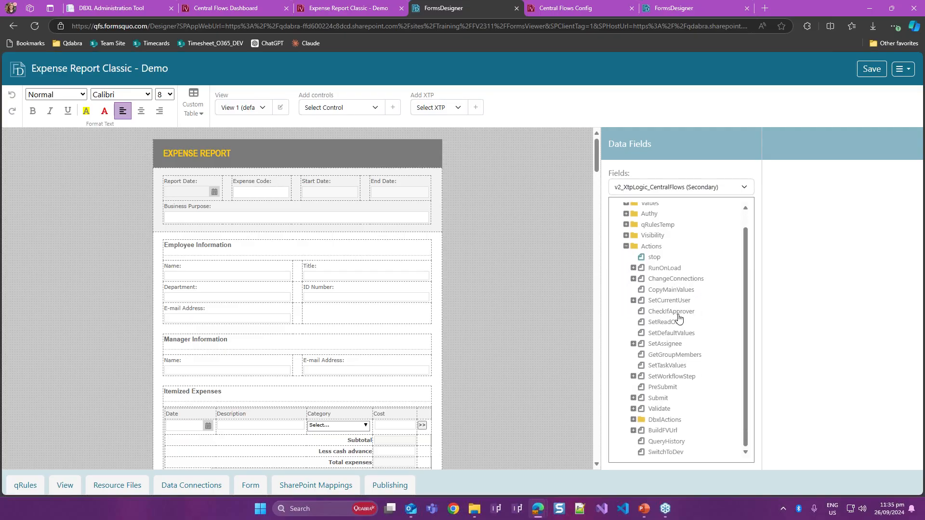
{"action": "left_click", "coordinate": [633, 420]}
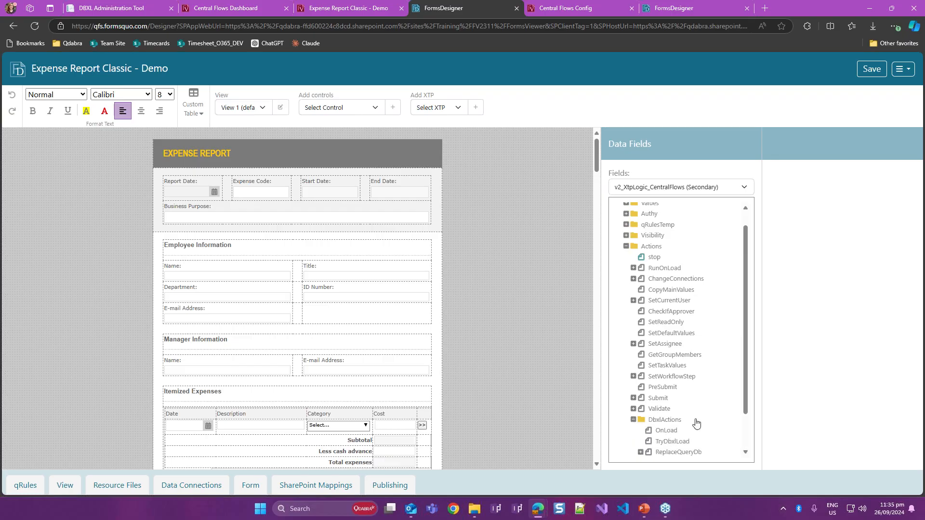
- Open the DbxlSubmit field's rules and the DocType value formula in the "* Set Values for DBXL Submit" rule
{"action": "scroll", "coordinate": [695, 423], "scroll_direction": "down", "scroll_amount": 3}
{"action": "left_click", "coordinate": [695, 420]}
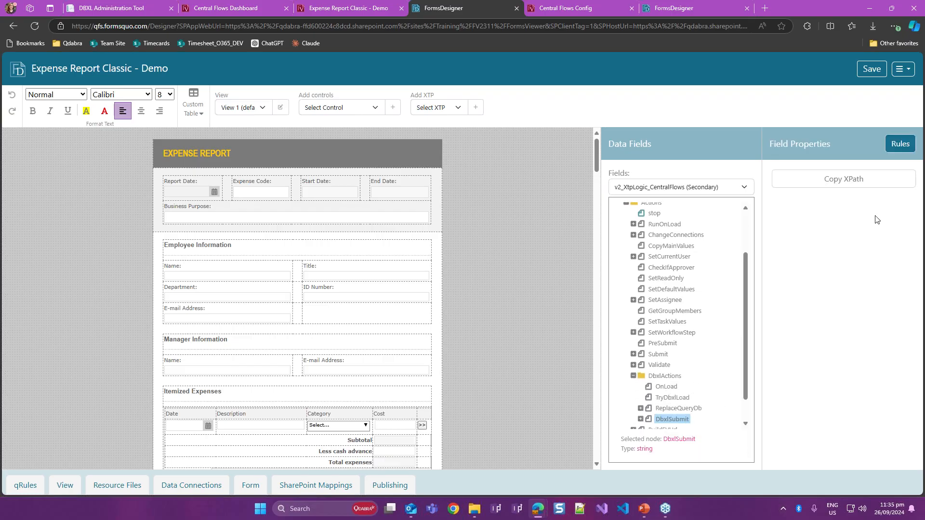
{"action": "left_click", "coordinate": [899, 144]}
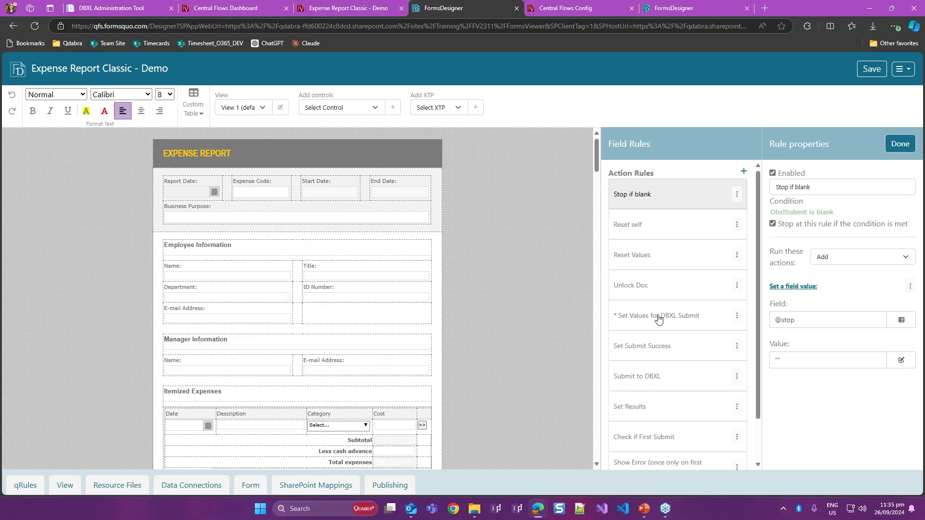
{"action": "left_click", "coordinate": [658, 317]}
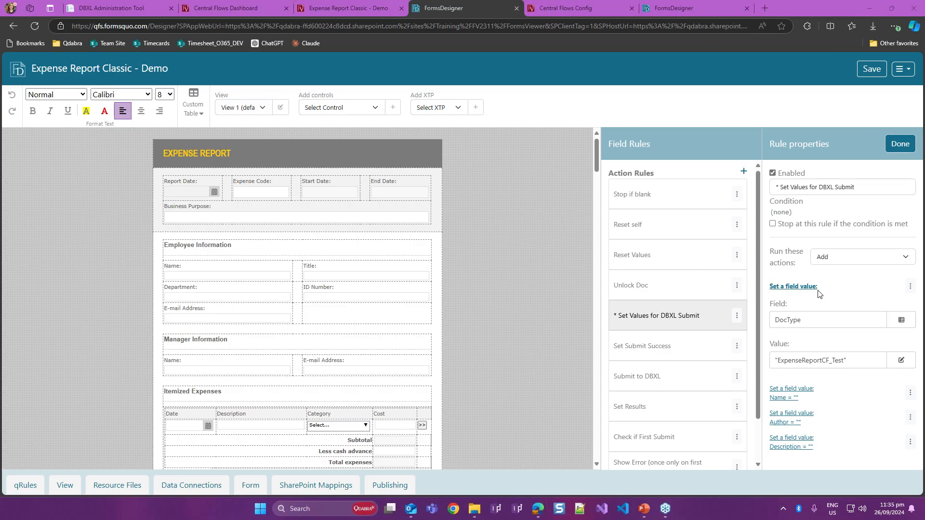
{"action": "left_click", "coordinate": [810, 365]}
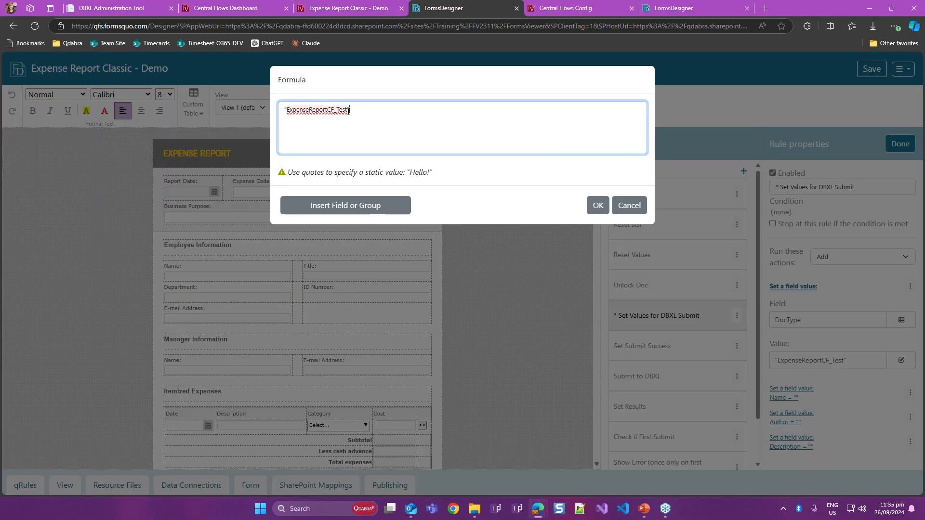
{"action": "right_click", "coordinate": [348, 111]}
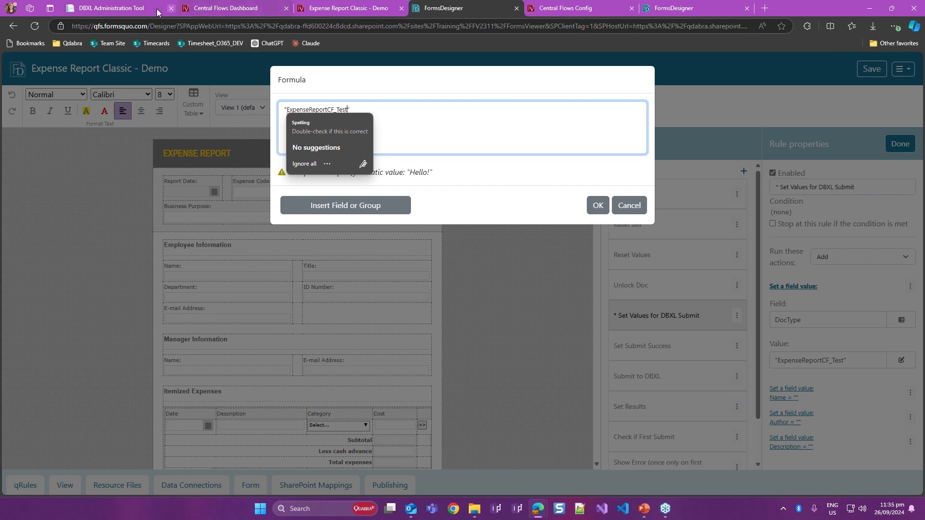
- Check the expense report's DocType name in the DBXL Administration Tool against the DocType formula
{"action": "mouse_move", "coordinate": [108, 9]}
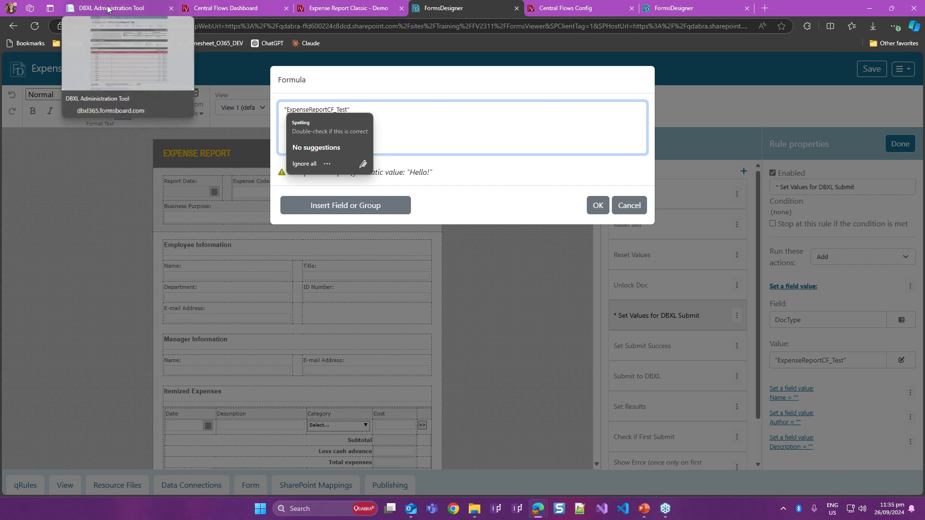
{"action": "left_click", "coordinate": [108, 9]}
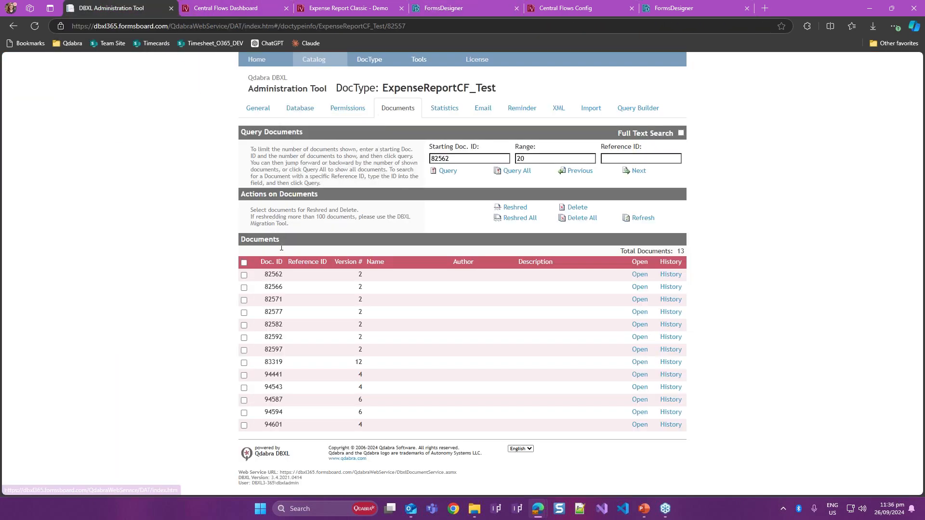
{"action": "left_click_drag", "start_coordinate": [384, 87], "coordinate": [511, 92]}
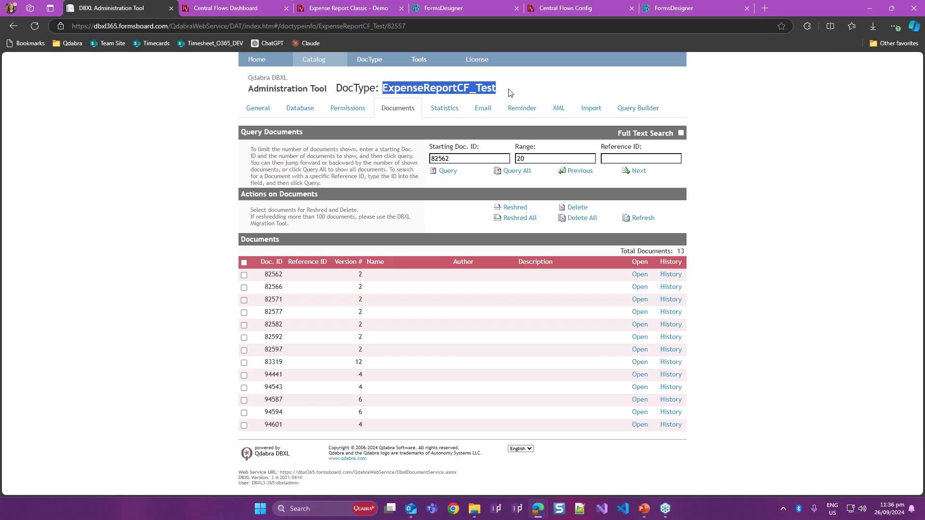
{"action": "left_click", "coordinate": [500, 90]}
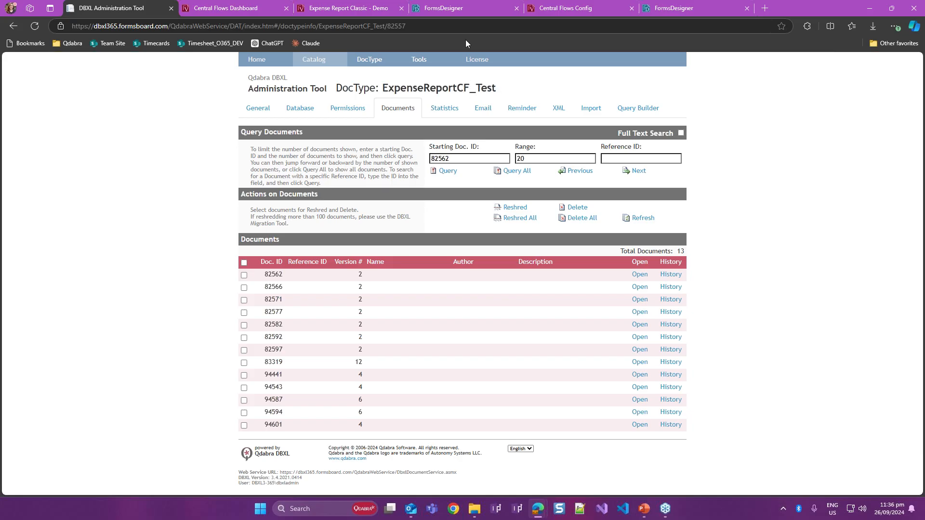
- Back in FormsDesigner, set the rule's DocType value to "ExpenseReportCF_Test123", finish editing the rules and save the template
{"action": "left_click", "coordinate": [470, 10]}
{"action": "type", "text": "123"}
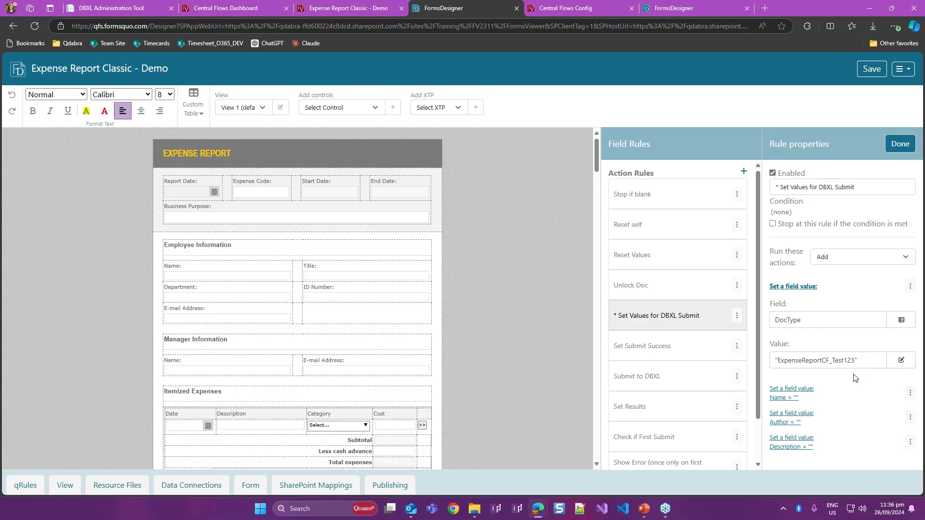
{"action": "left_click", "coordinate": [899, 144]}
{"action": "left_click", "coordinate": [871, 69]}
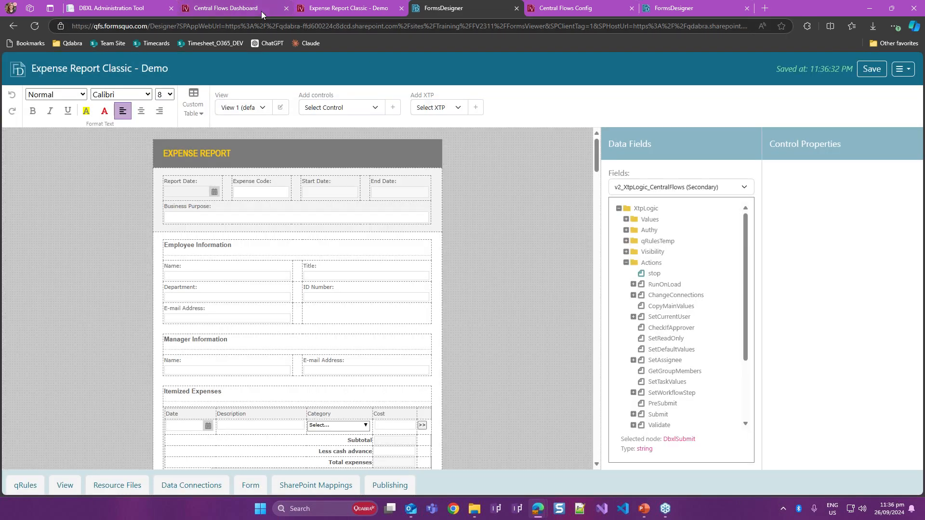
- From the Central Flows Dashboard, open a new "Expense Report Classic - Demo" form
{"action": "left_click", "coordinate": [261, 10]}
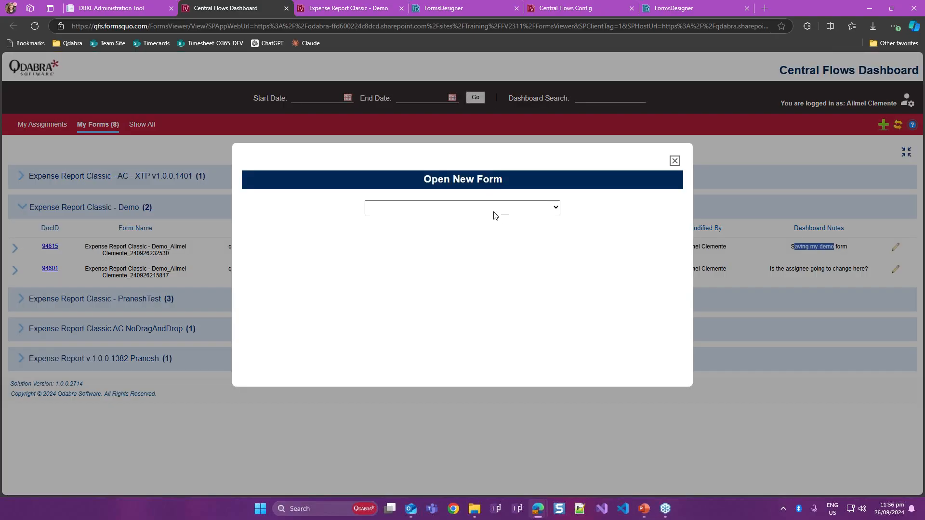
{"action": "left_click", "coordinate": [494, 212]}
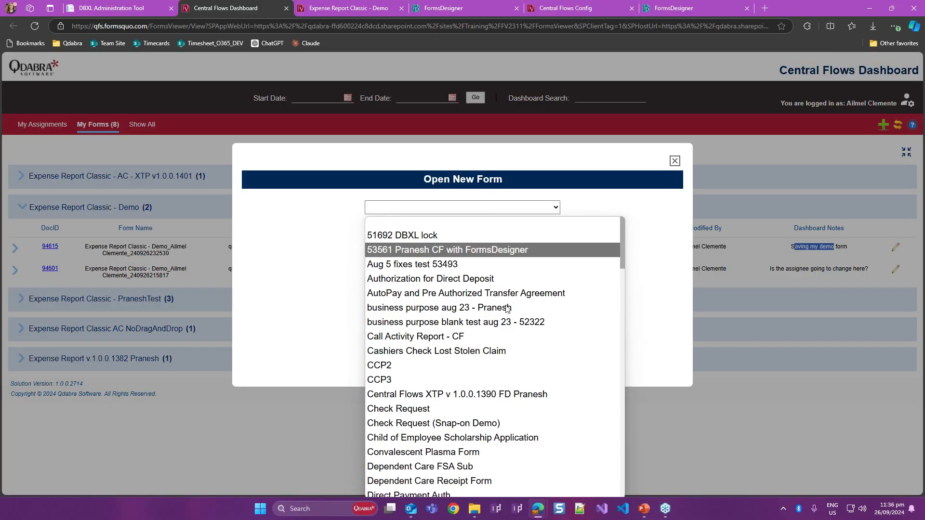
{"action": "scroll", "coordinate": [513, 337], "scroll_direction": "down", "scroll_amount": 5}
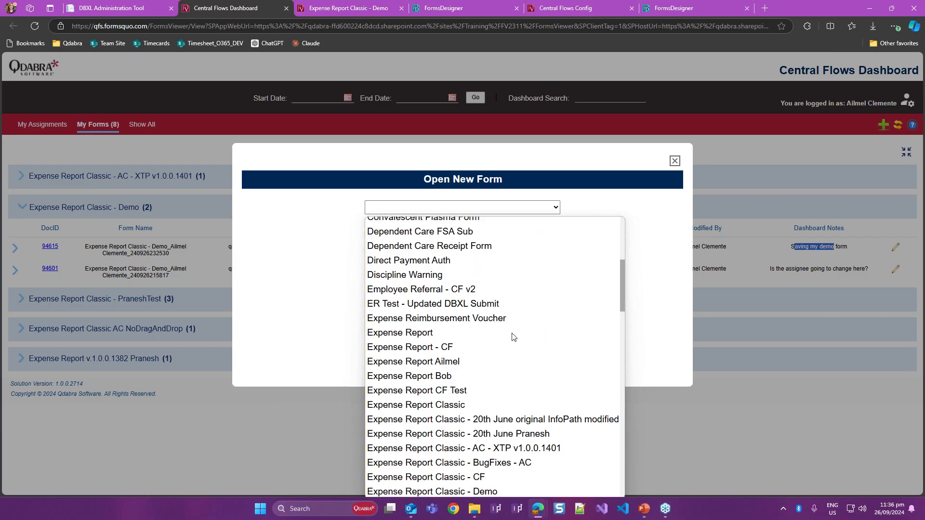
{"action": "scroll", "coordinate": [513, 337], "scroll_direction": "down", "scroll_amount": 1}
{"action": "scroll", "coordinate": [513, 337], "scroll_direction": "down", "scroll_amount": 2}
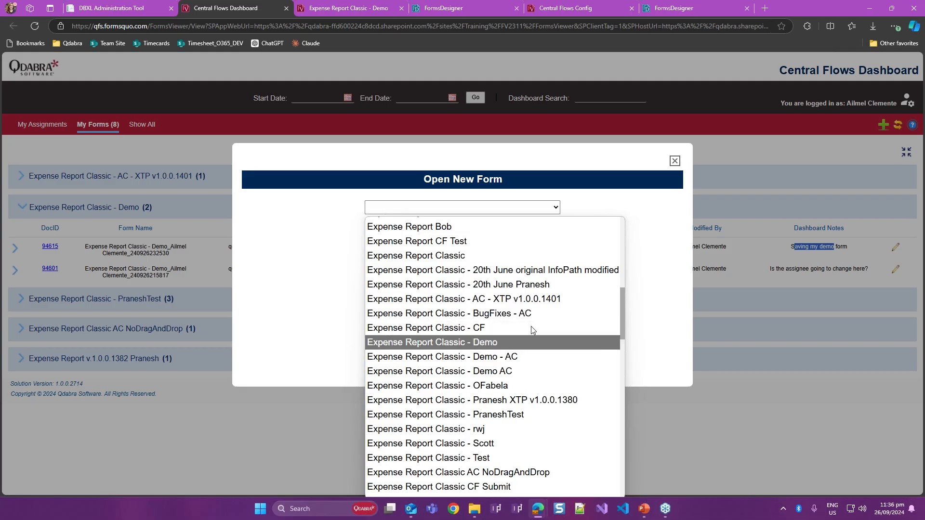
{"action": "scroll", "coordinate": [528, 320], "scroll_direction": "down", "scroll_amount": 2}
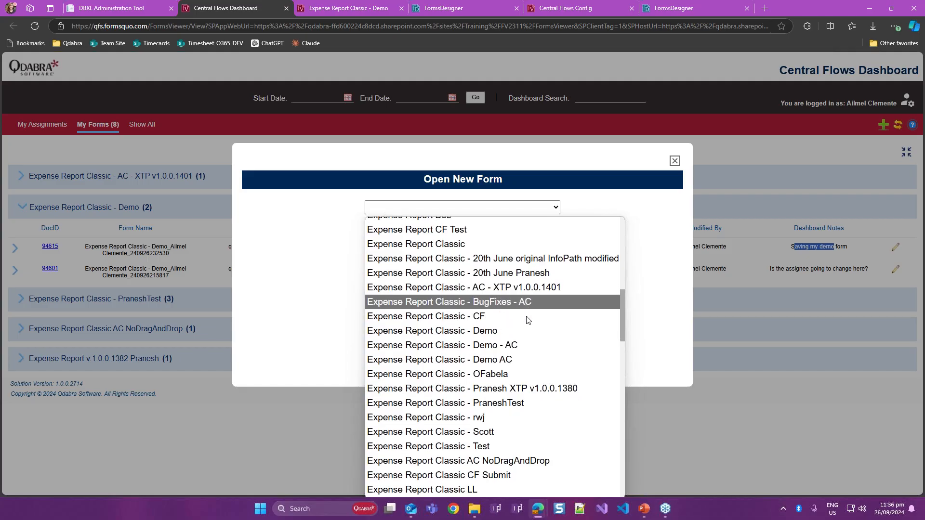
{"action": "left_click", "coordinate": [510, 295]}
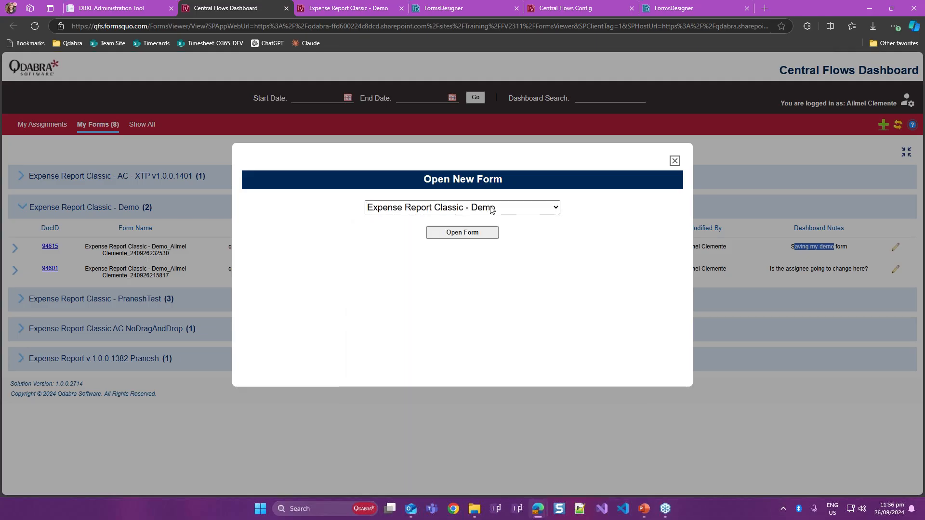
{"action": "left_click", "coordinate": [482, 237]}
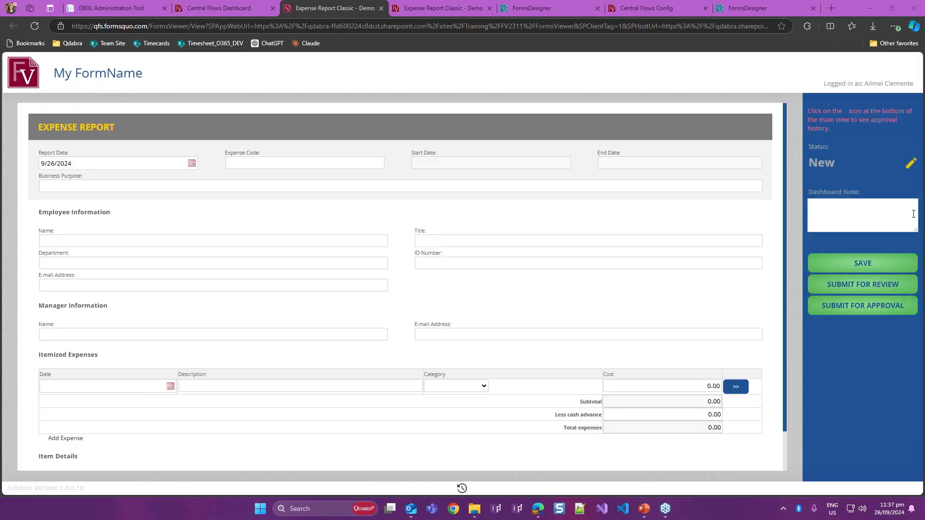
- Enter "test save that would fail" as the new form's dashboard note
{"action": "left_click", "coordinate": [873, 213]}
{"action": "type", "text": "test save that "}
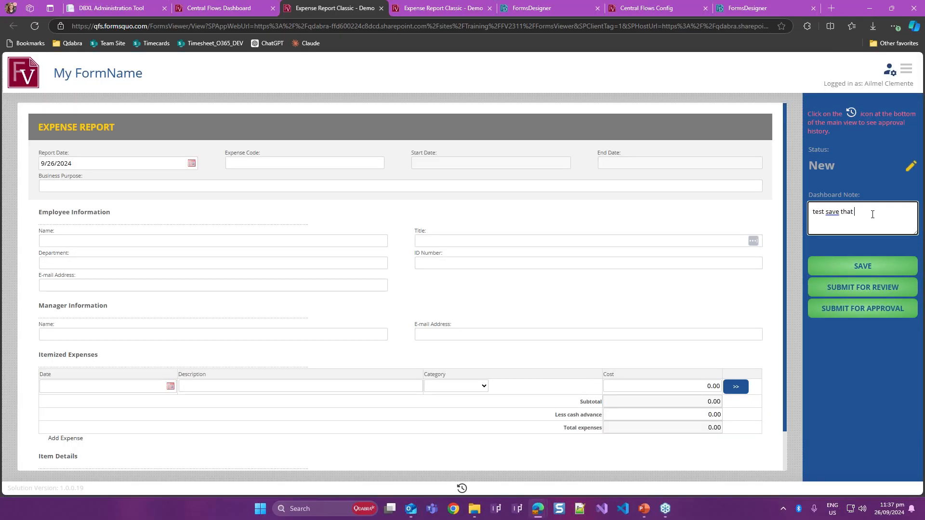
{"action": "type", "text": "would fail"}
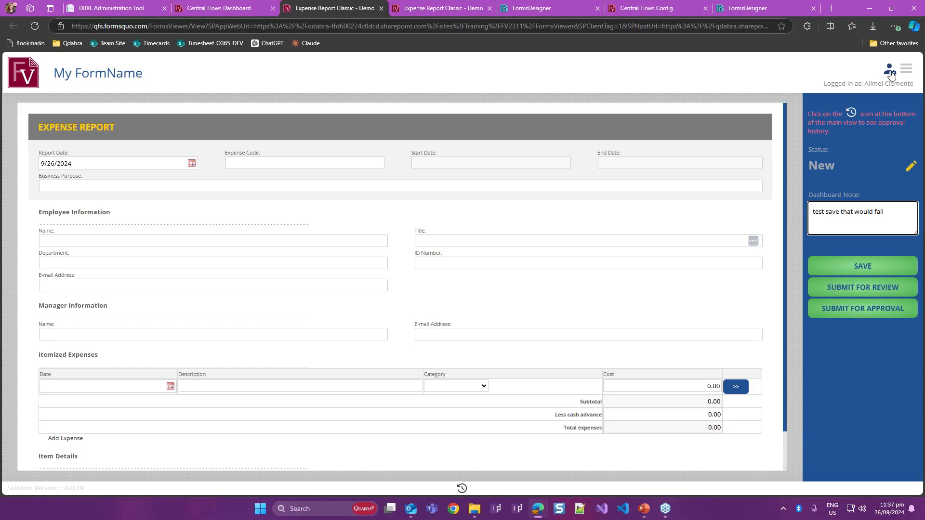
- Open the form's Central Flows configuration and close the older expense report and configuration tabs
{"action": "left_click", "coordinate": [890, 73]}
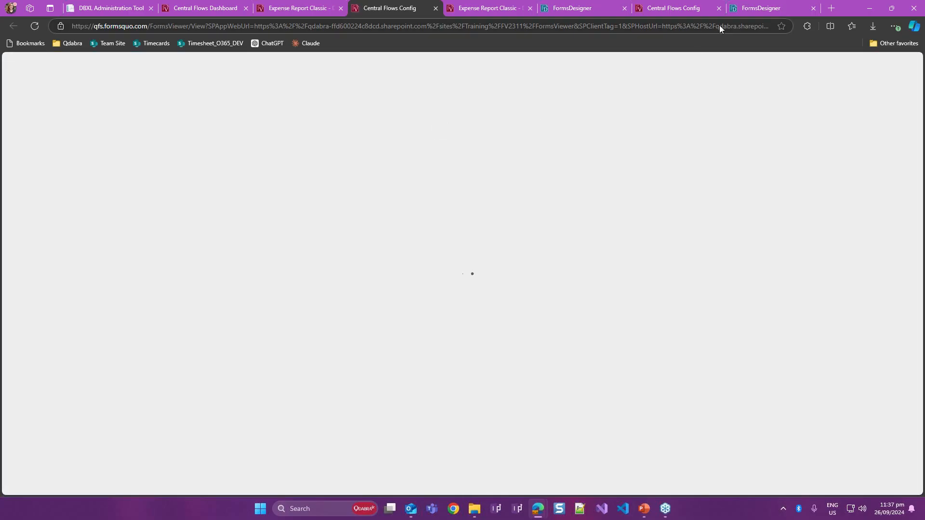
{"action": "left_click", "coordinate": [719, 8]}
{"action": "left_click", "coordinate": [597, 8]}
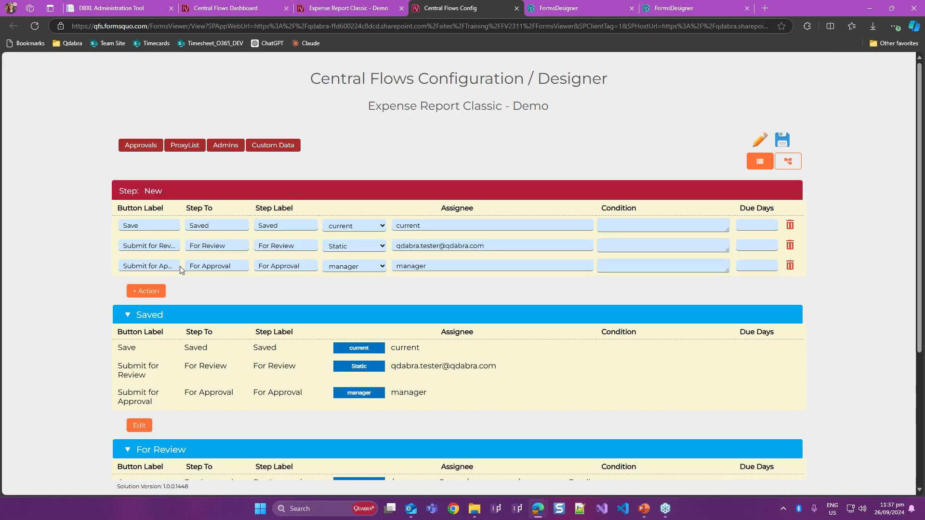
- In the New step, rename the "Submit for Review" action's button label to "SUBMIT PLEASE" and save the configuration
{"action": "left_click", "coordinate": [150, 245]}
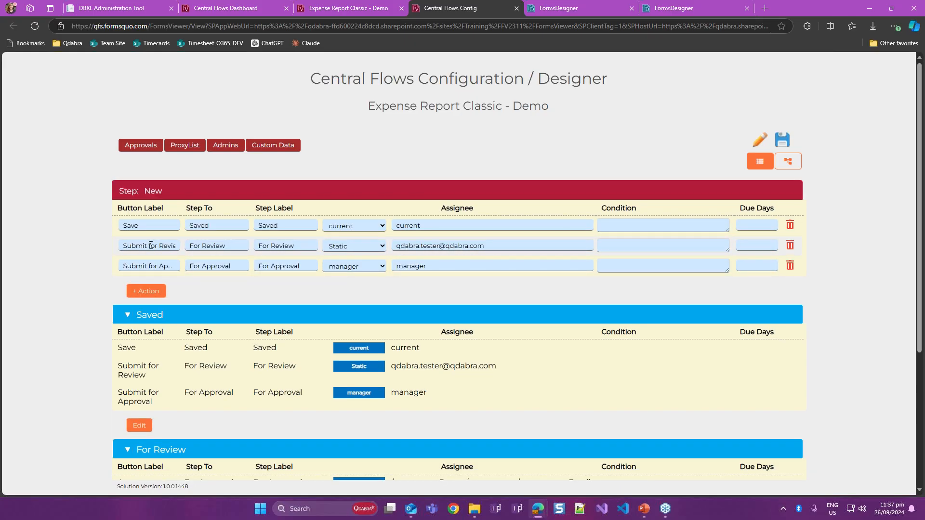
{"action": "key", "text": "ctrl+a"}
{"action": "type", "text": "SUBMIT PLEASE"}
{"action": "left_click", "coordinate": [221, 271]}
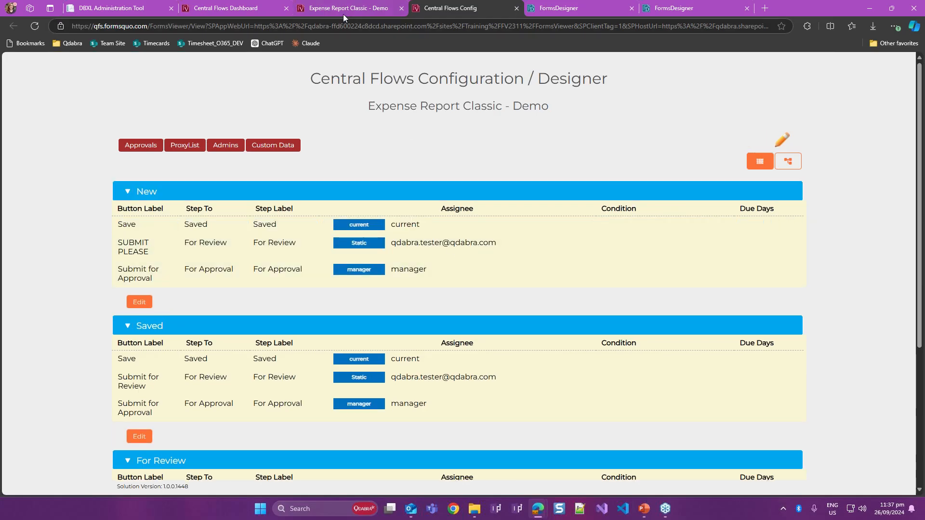
- Return to the open expense report form, continue its expired session and check the dashboard note
{"action": "left_click", "coordinate": [343, 14]}
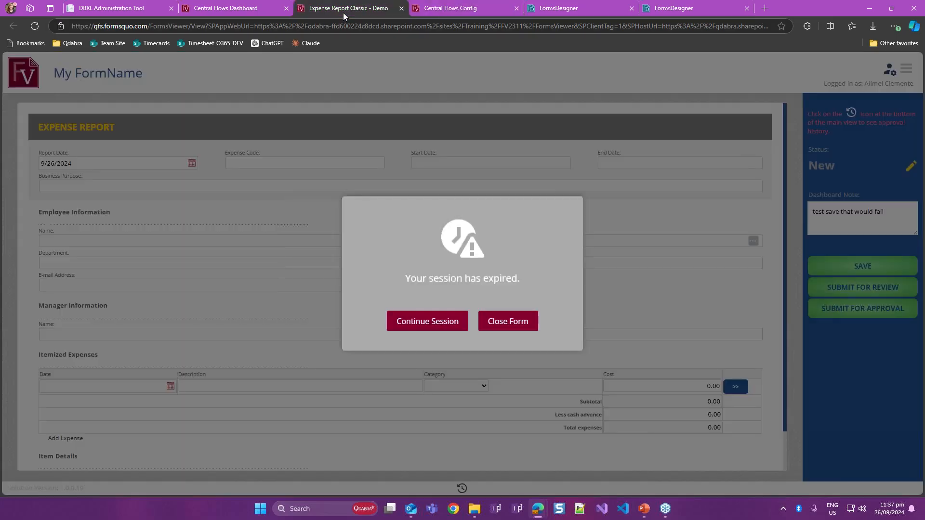
{"action": "left_click", "coordinate": [432, 320]}
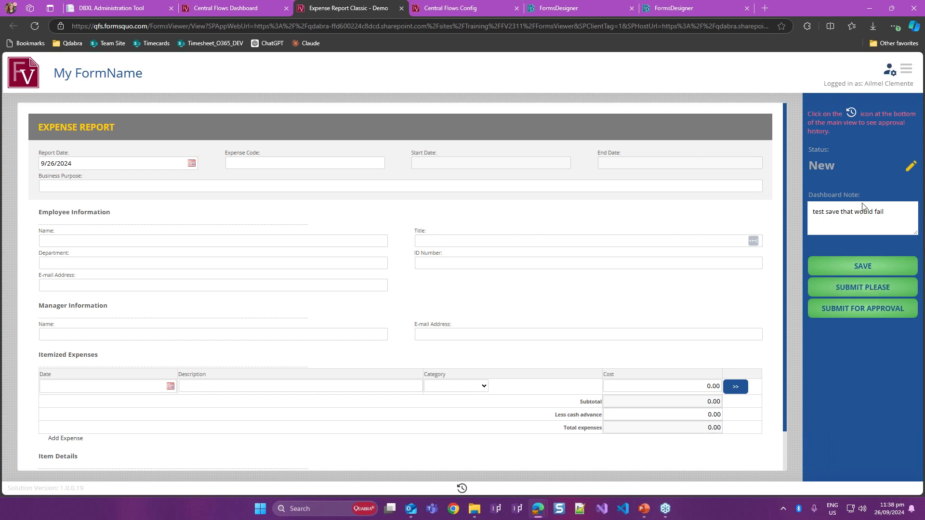
{"action": "left_click_drag", "start_coordinate": [826, 212], "coordinate": [861, 215]}
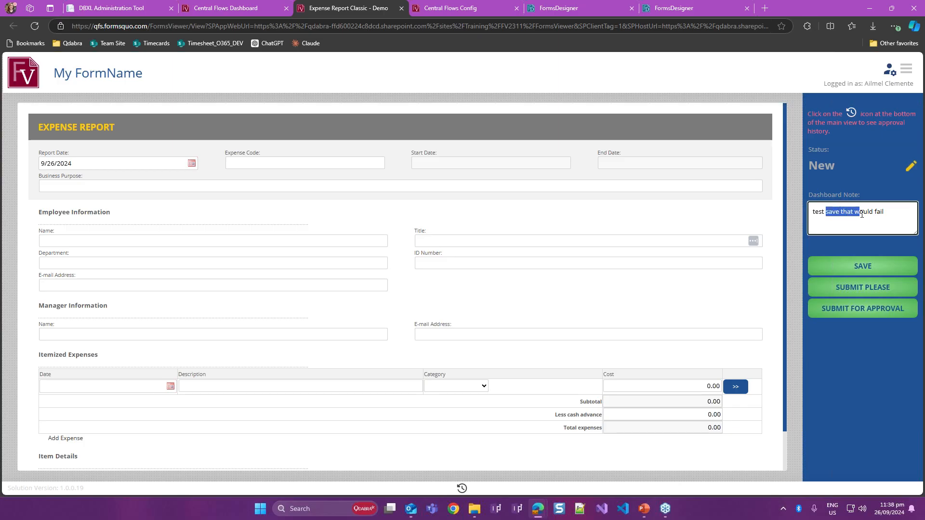
{"action": "left_click", "coordinate": [839, 215]}
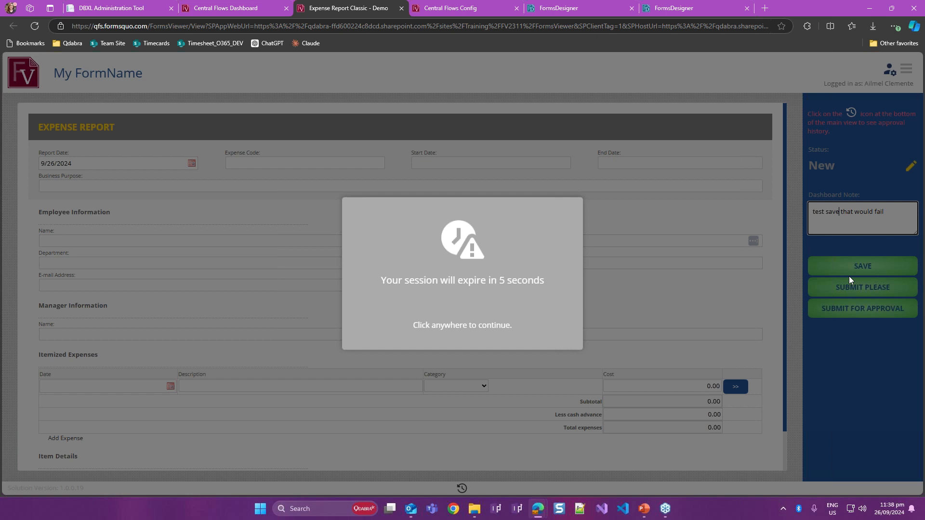
- Try to submit the expense report with the "SUBMIT PLEASE" action and read the submit message
{"action": "left_click", "coordinate": [602, 290]}
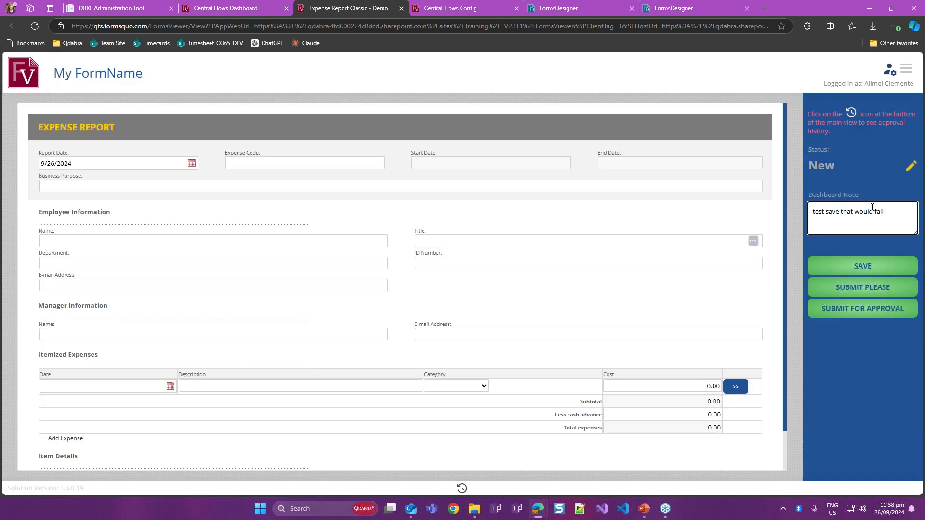
{"action": "left_click", "coordinate": [841, 212]}
{"action": "left_click", "coordinate": [846, 287]}
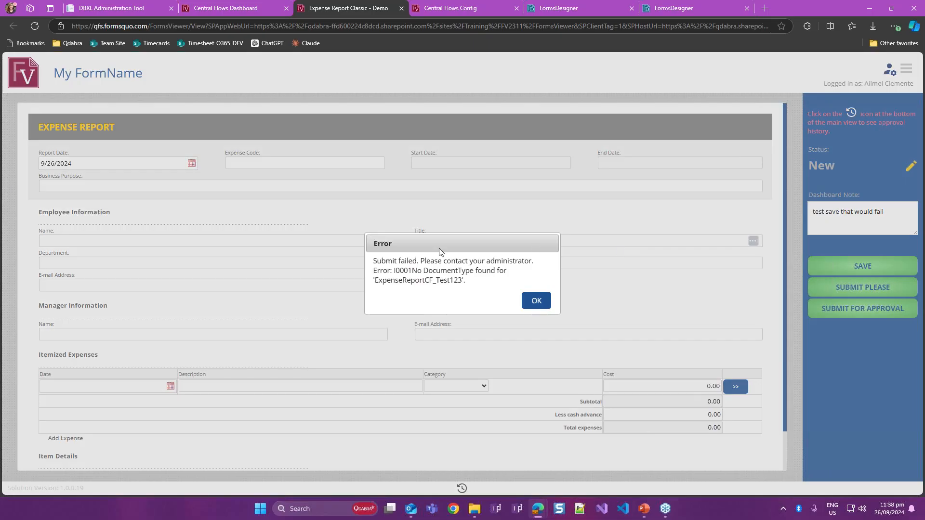
{"action": "left_click_drag", "start_coordinate": [453, 288], "coordinate": [422, 285]}
{"action": "left_click", "coordinate": [479, 284]}
- Switch to the PowerPoint presentation and select the "Improved Inactivity Checks" slide
{"action": "left_click", "coordinate": [645, 509]}
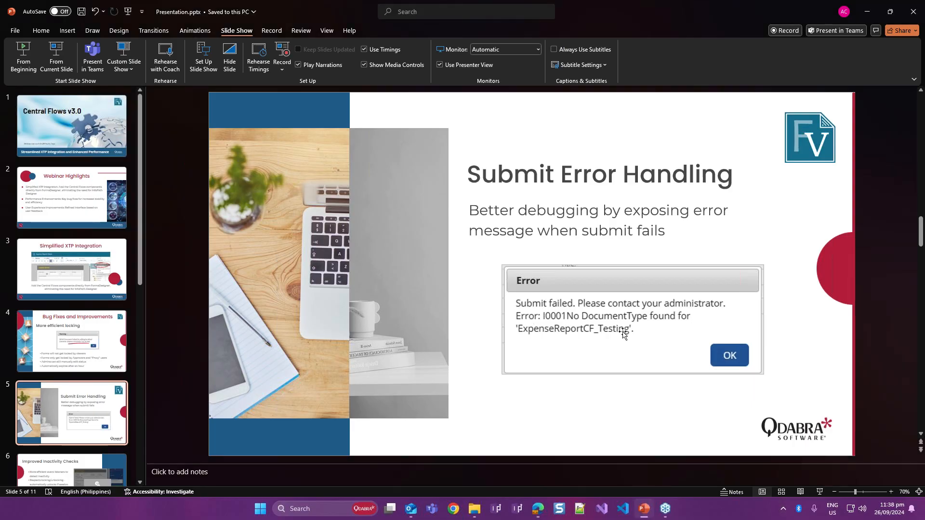
{"action": "scroll", "coordinate": [623, 332], "scroll_direction": "down", "scroll_amount": 2}
{"action": "scroll", "coordinate": [623, 332], "scroll_direction": "up", "scroll_amount": 2}
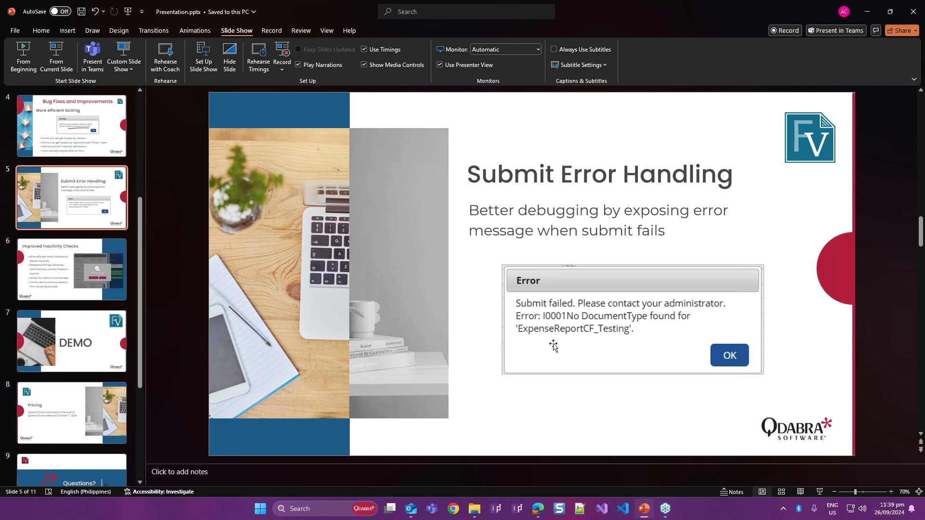
{"action": "left_click", "coordinate": [29, 266]}
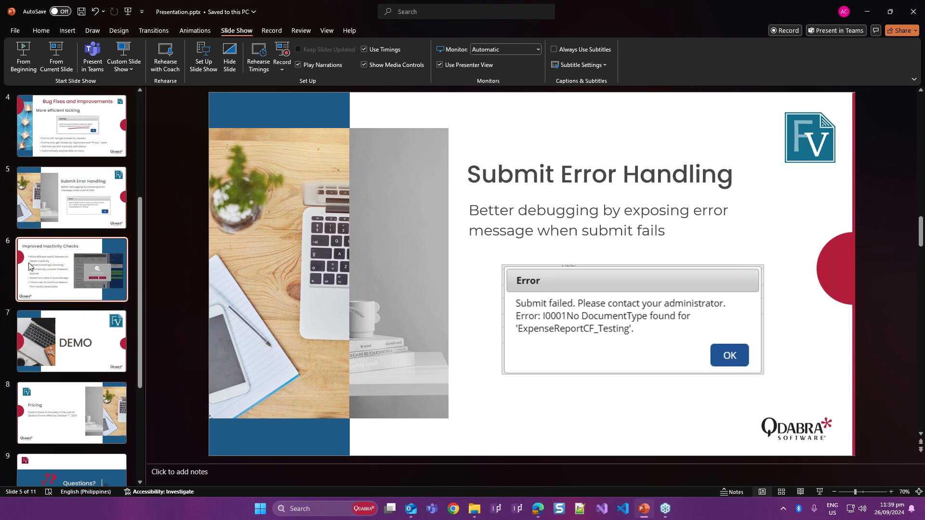